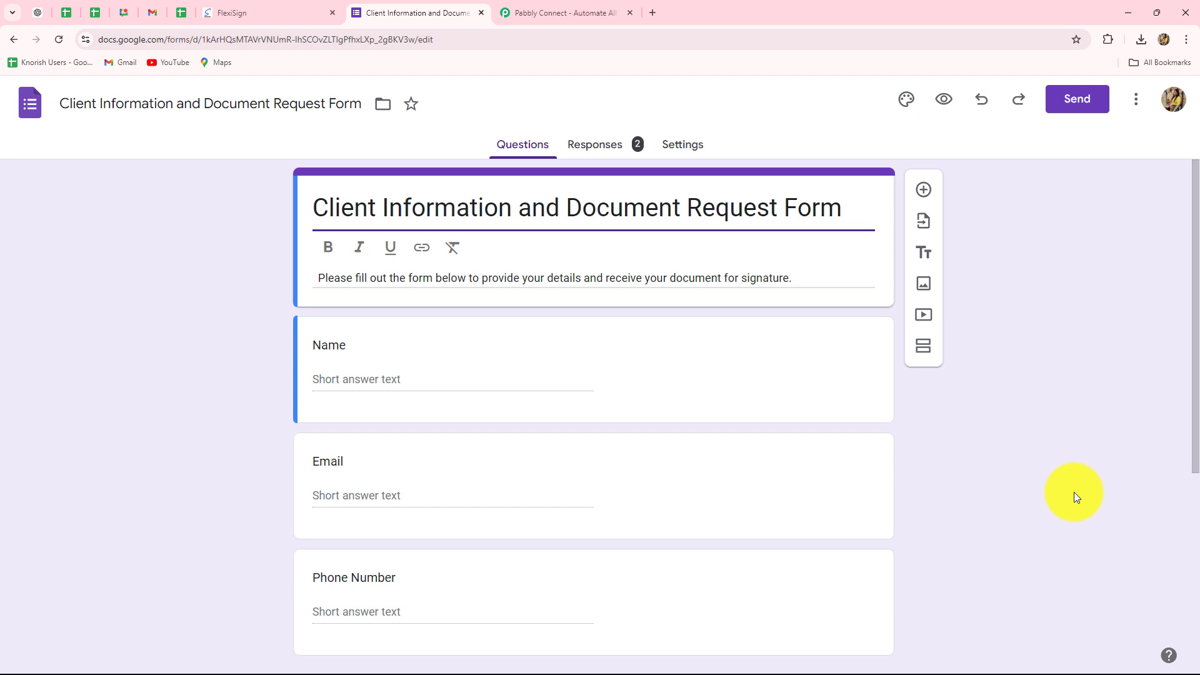
Review the questions in the Client Information and Document Request Form and the template list in FlexiSign
{"action": "scroll", "coordinate": [1116, 464], "scroll_direction": "down", "scroll_amount": 3}
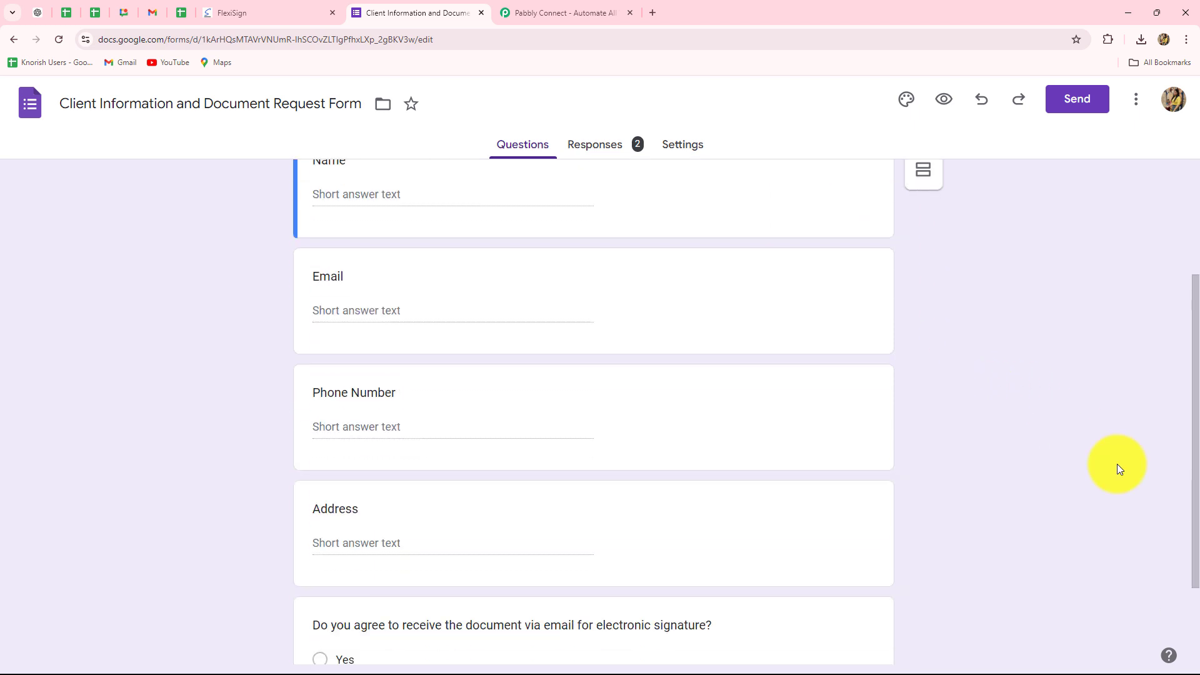
{"action": "scroll", "coordinate": [1116, 464], "scroll_direction": "up", "scroll_amount": 3}
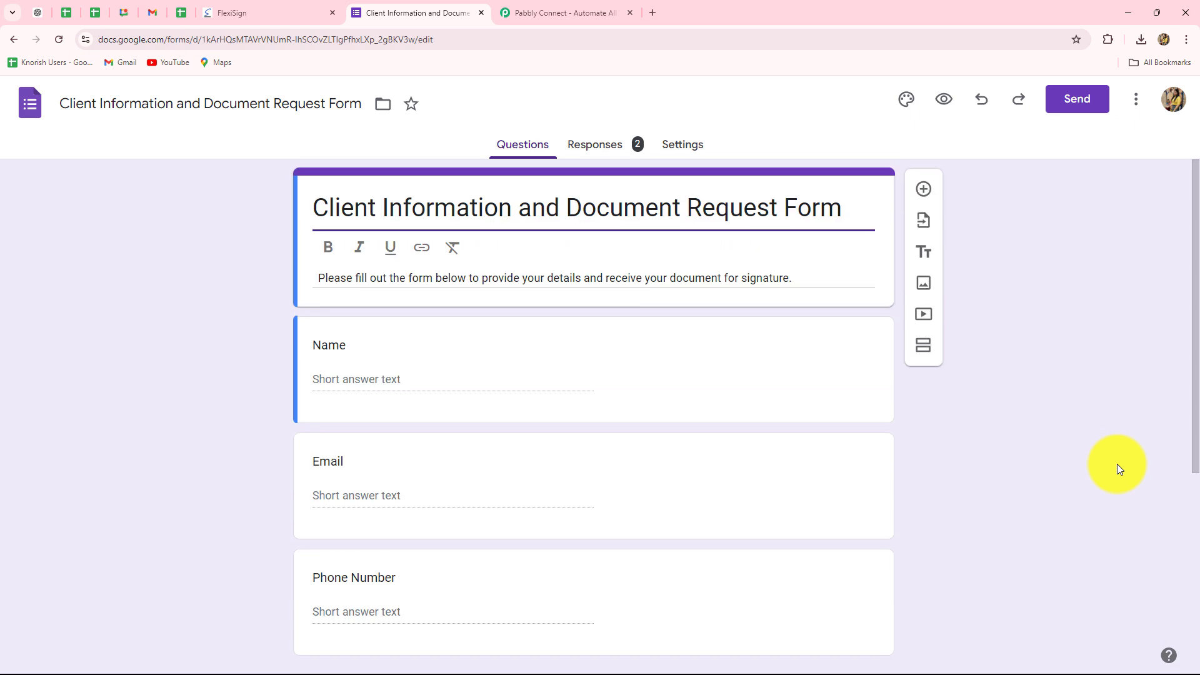
{"action": "scroll", "coordinate": [1025, 465], "scroll_direction": "down", "scroll_amount": 2}
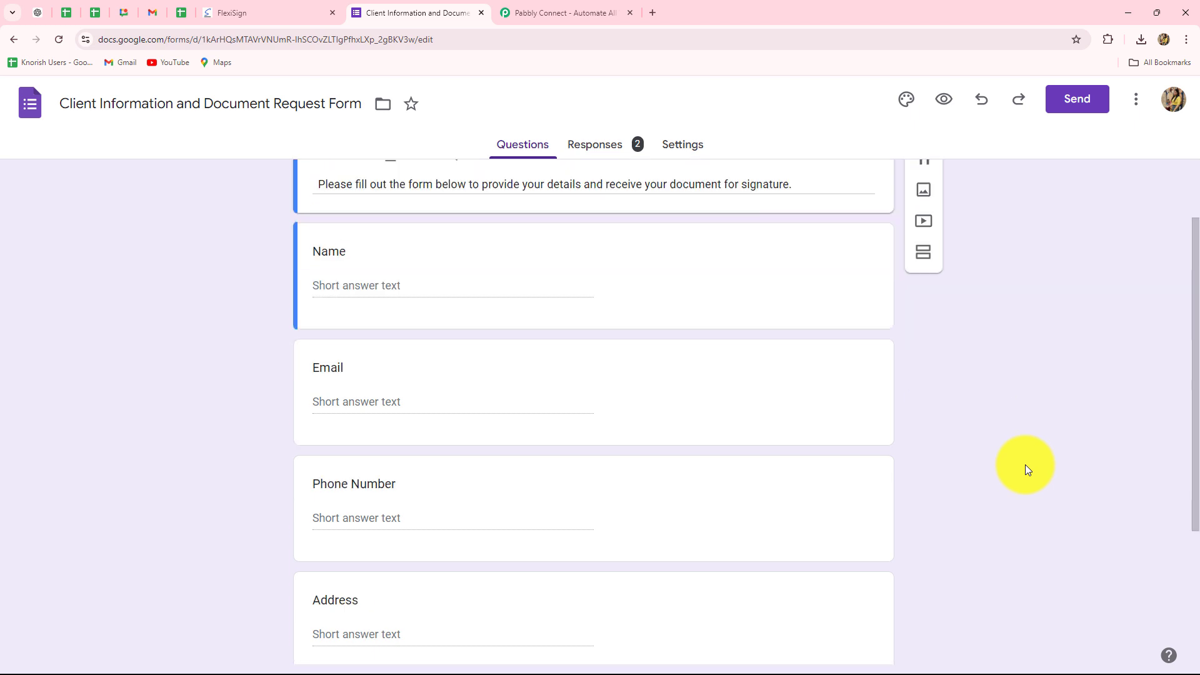
{"action": "scroll", "coordinate": [1025, 465], "scroll_direction": "down", "scroll_amount": 3}
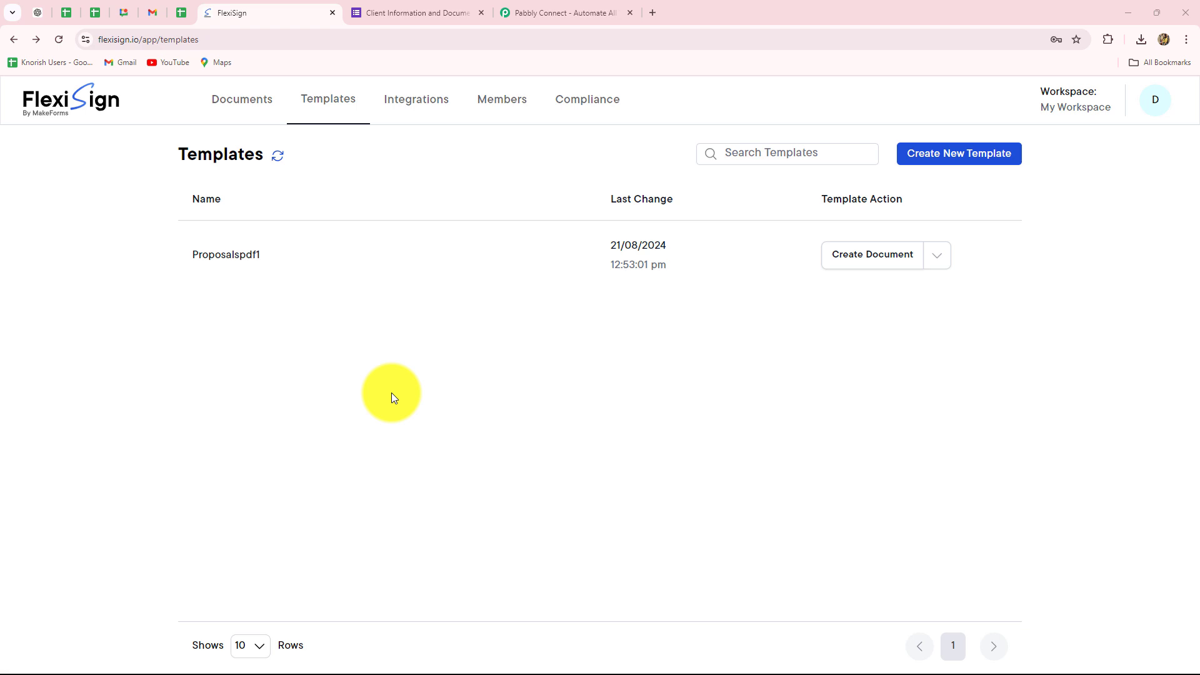
{"action": "left_click", "coordinate": [392, 11]}
{"action": "left_click", "coordinate": [301, 12]}
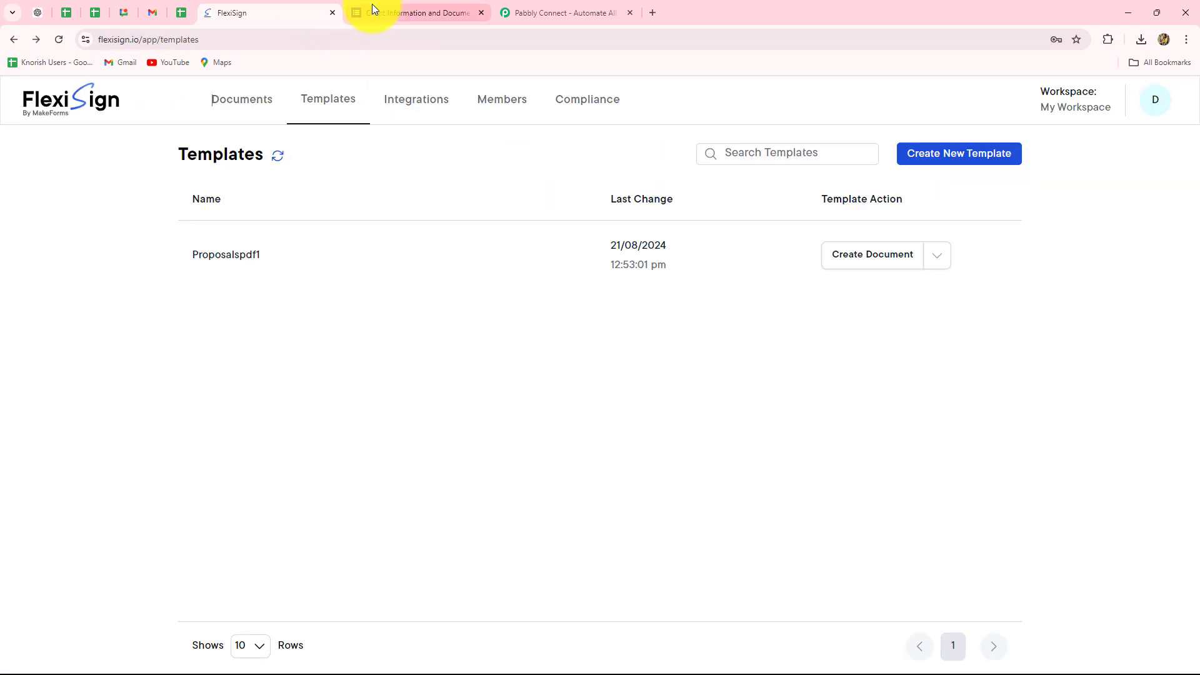
{"action": "left_click", "coordinate": [373, 15]}
{"action": "scroll", "coordinate": [221, 342], "scroll_direction": "up", "scroll_amount": 5}
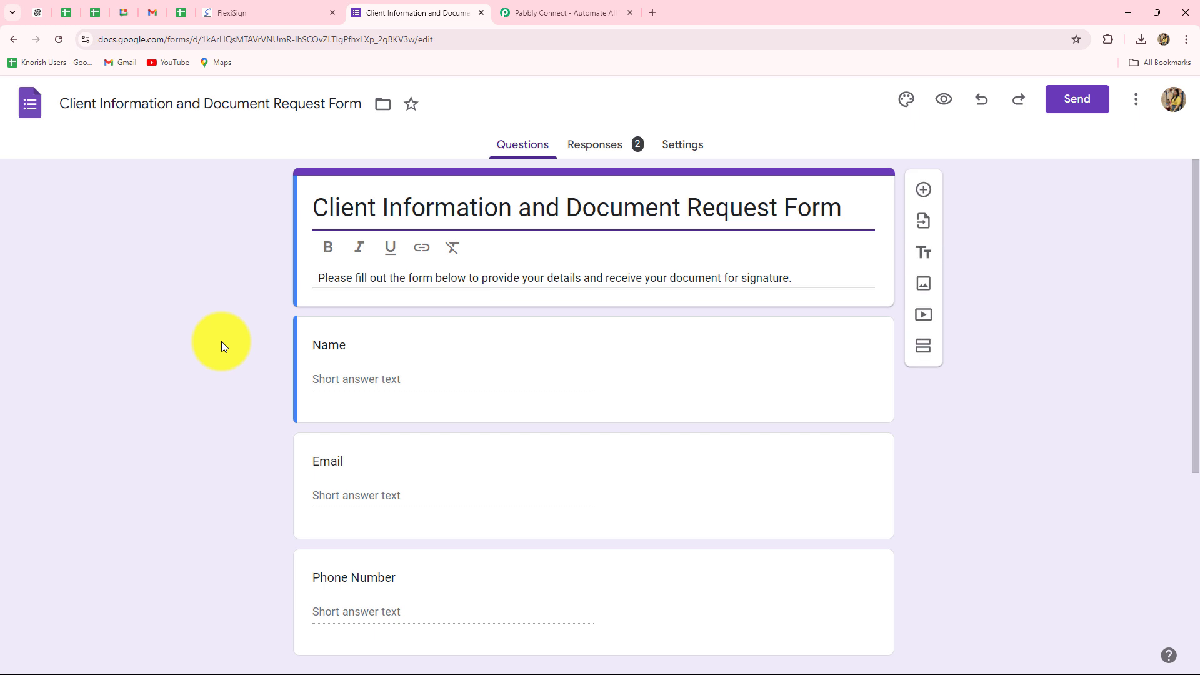
{"action": "scroll", "coordinate": [221, 341], "scroll_direction": "down", "scroll_amount": 5}
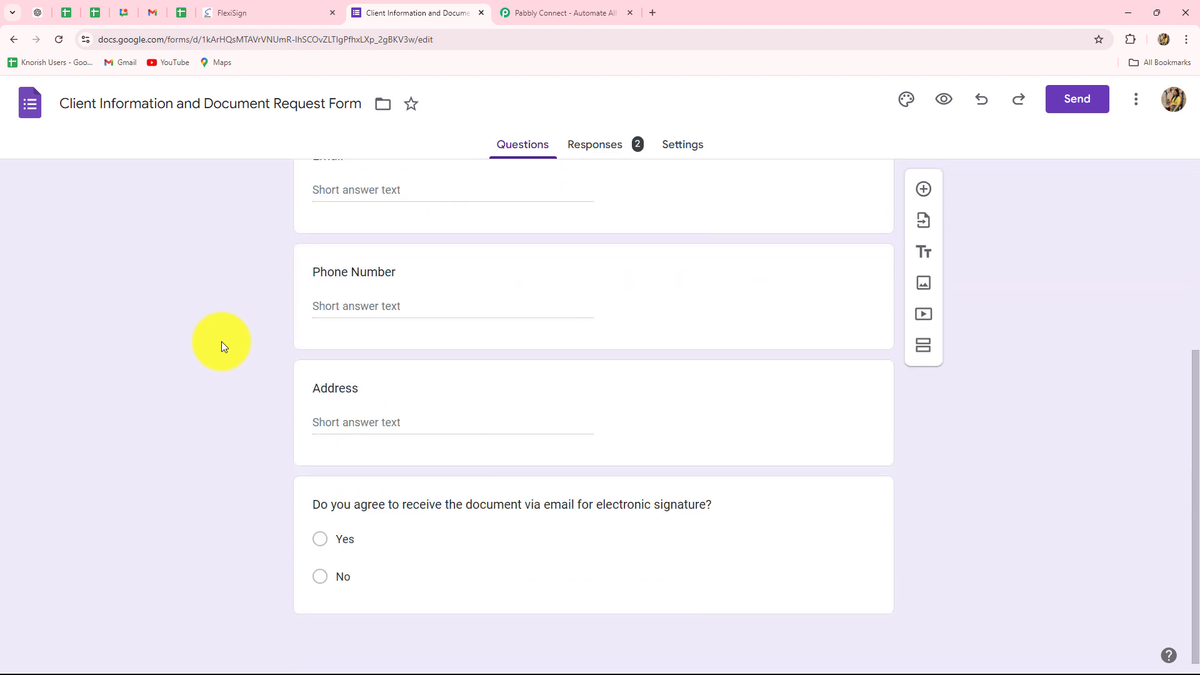
{"action": "left_click", "coordinate": [228, 17]}
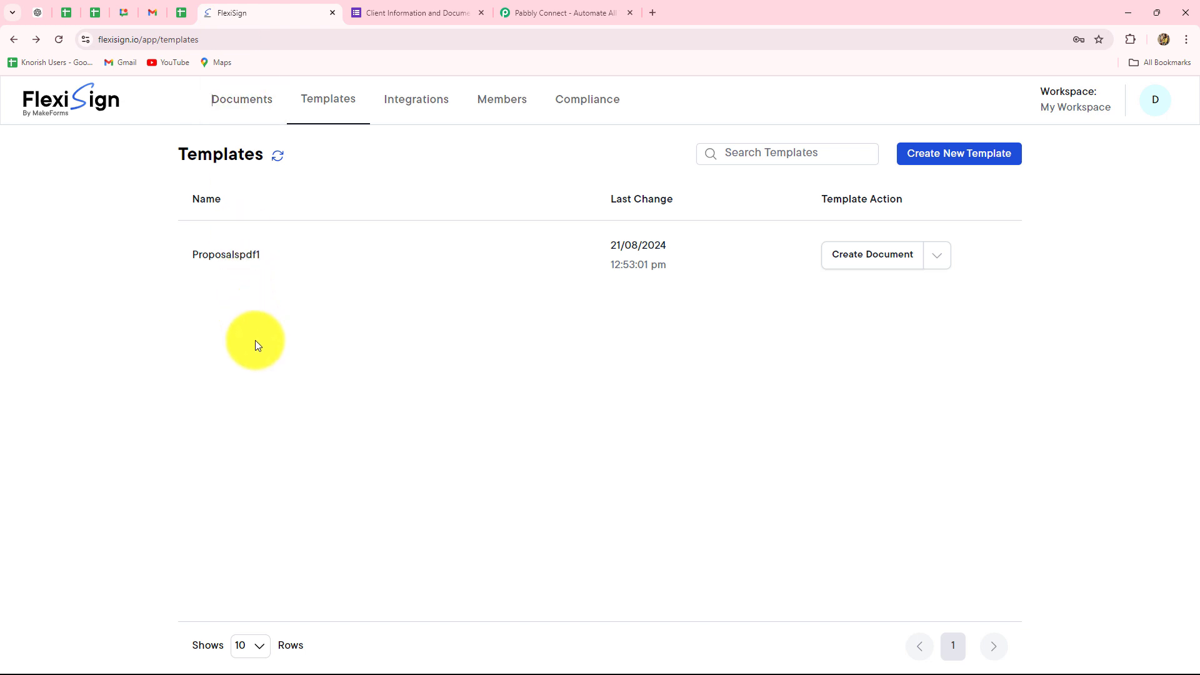
Switch to the Pabbly website, sign in, and access the Pabbly Connect application
{"action": "left_click", "coordinate": [555, 12]}
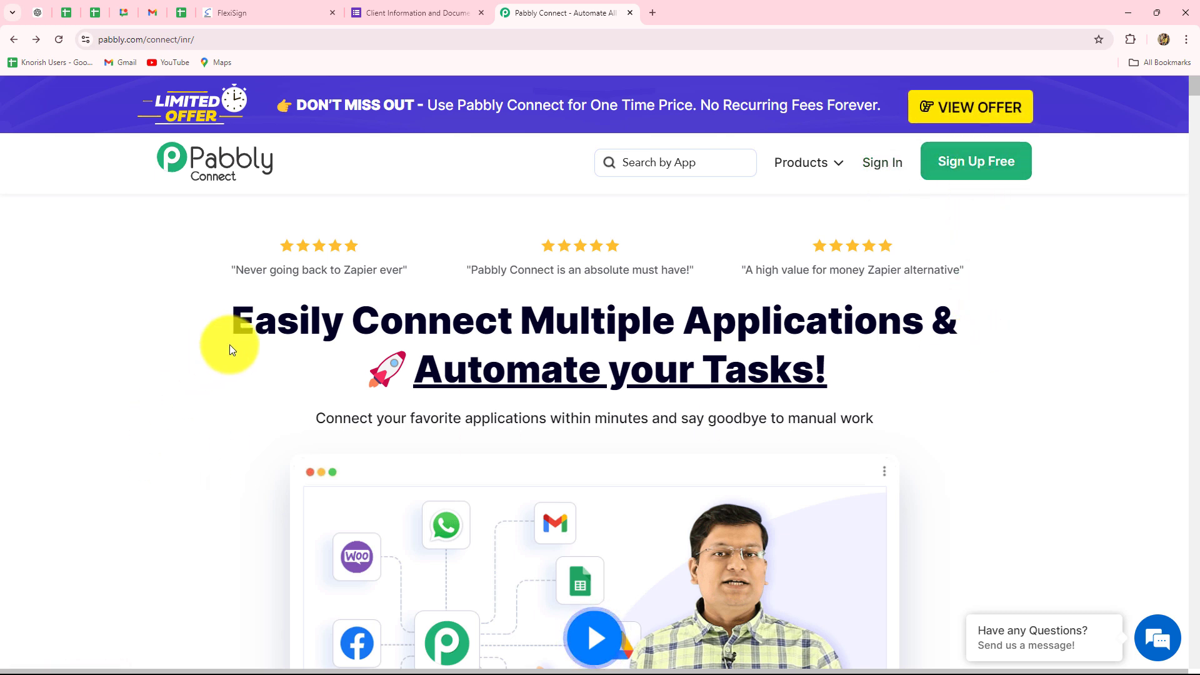
{"action": "left_click_drag", "start_coordinate": [236, 325], "coordinate": [874, 402]}
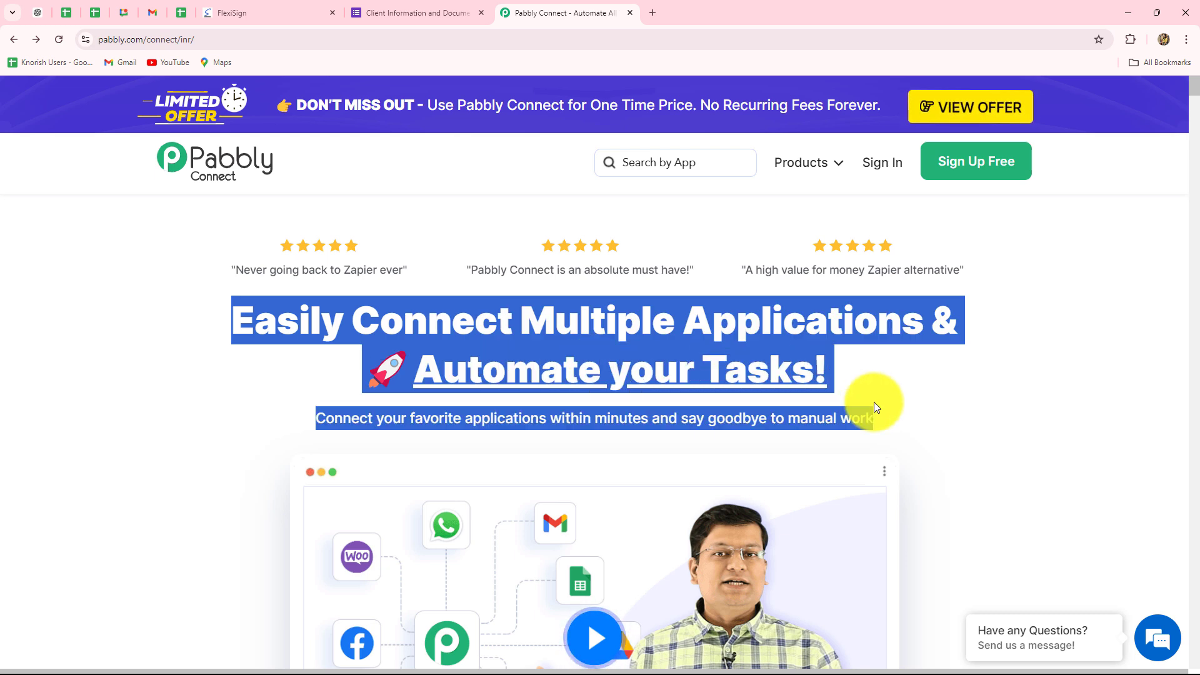
{"action": "left_click", "coordinate": [885, 163]}
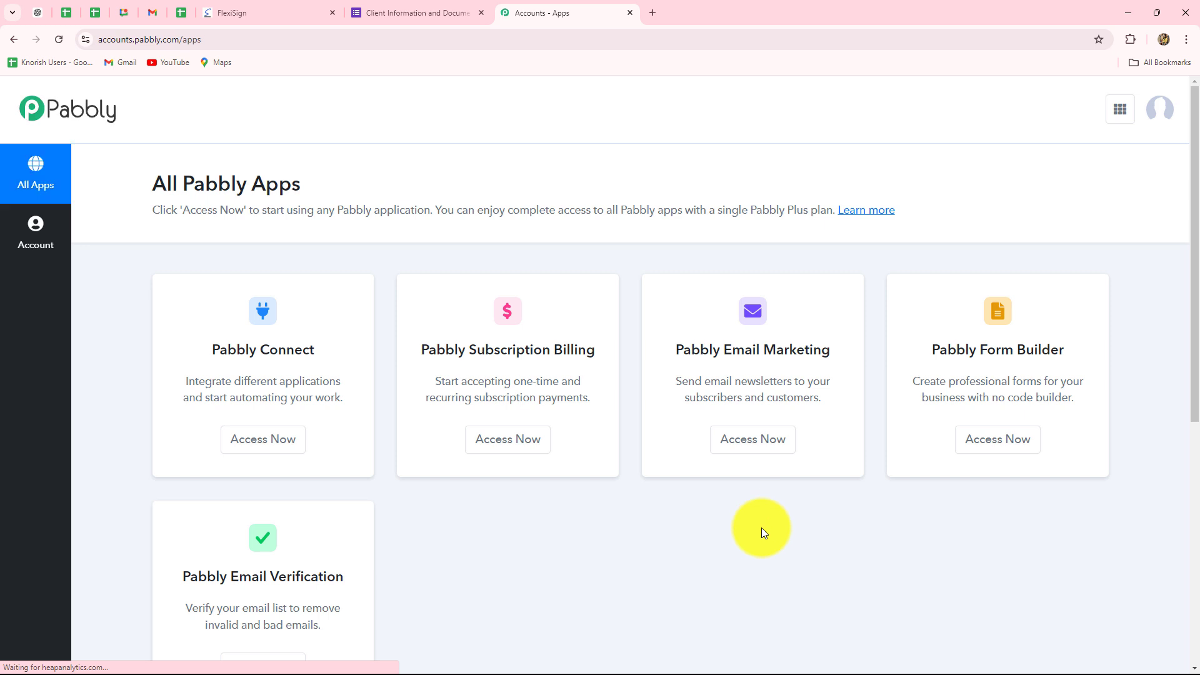
{"action": "scroll", "coordinate": [762, 529], "scroll_direction": "down", "scroll_amount": 2}
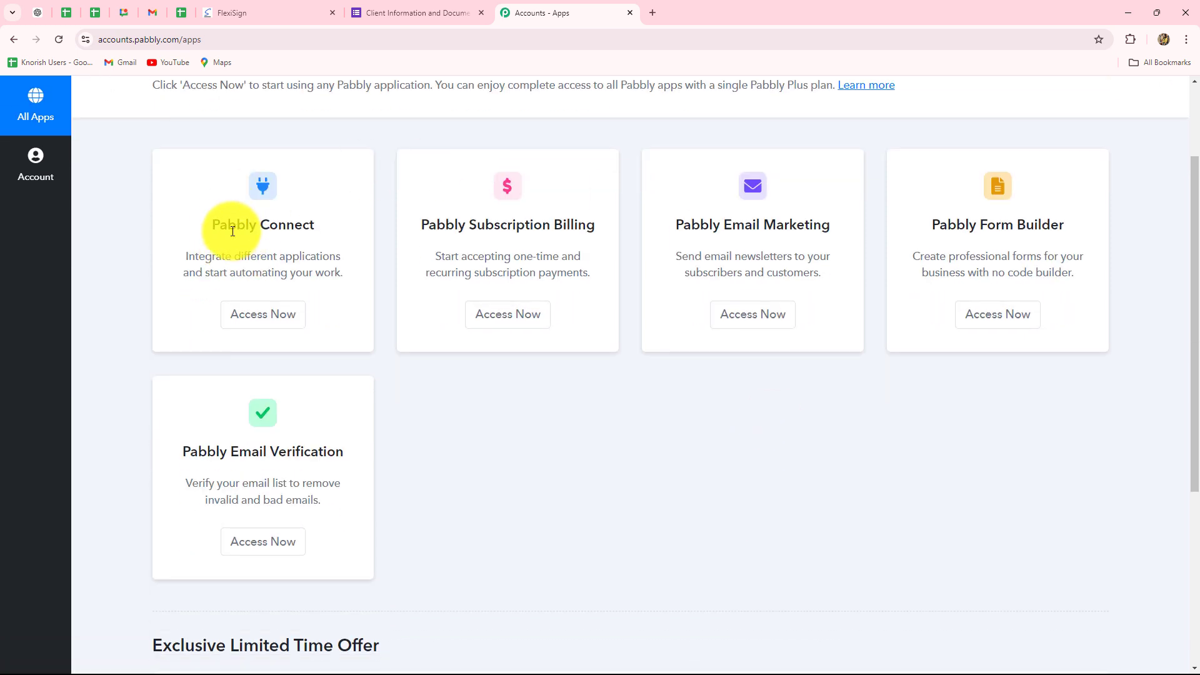
{"action": "left_click_drag", "start_coordinate": [216, 228], "coordinate": [321, 228]}
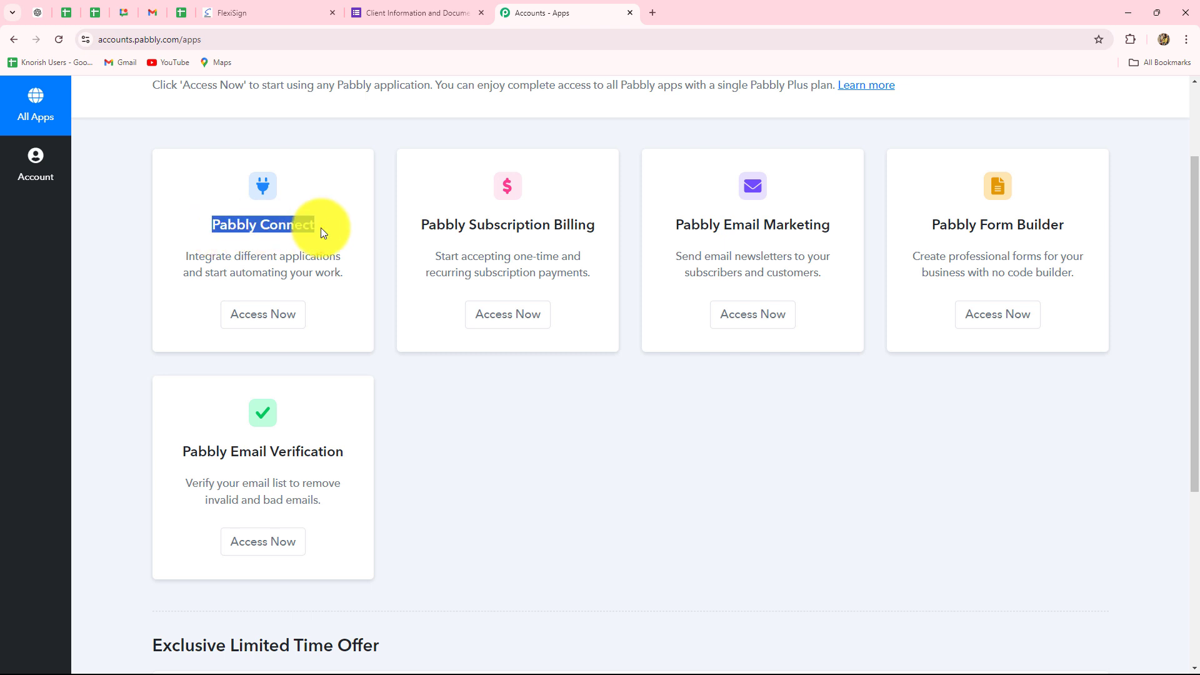
{"action": "left_click", "coordinate": [243, 316]}
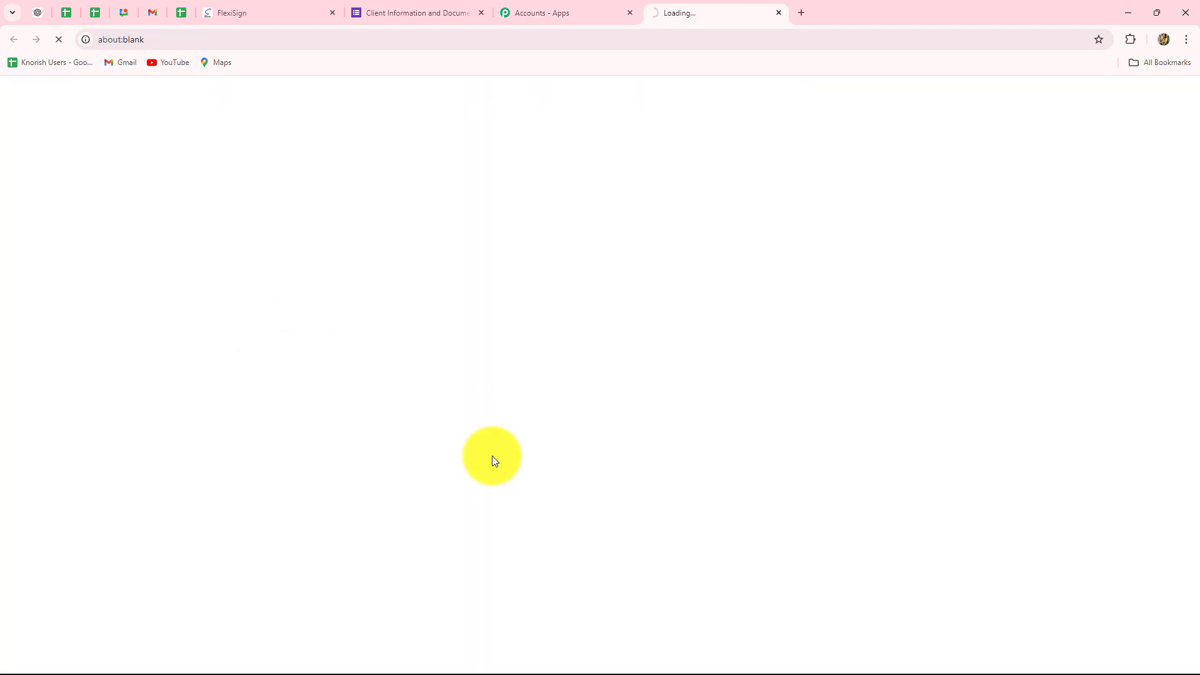
Create a workflow named "Automatically Create & Send FlexiSign Document on Google For…" in the Automations for Task Management folder
{"action": "scroll", "coordinate": [586, 530], "scroll_direction": "down", "scroll_amount": 2}
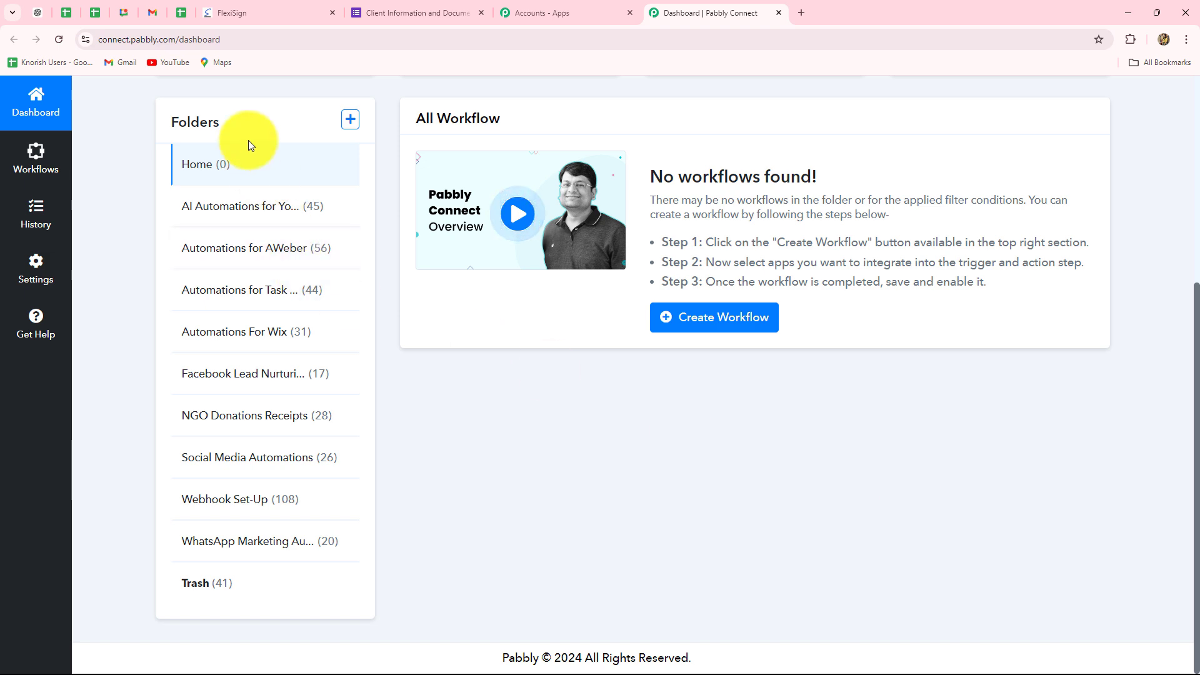
{"action": "scroll", "coordinate": [834, 450], "scroll_direction": "up", "scroll_amount": 1}
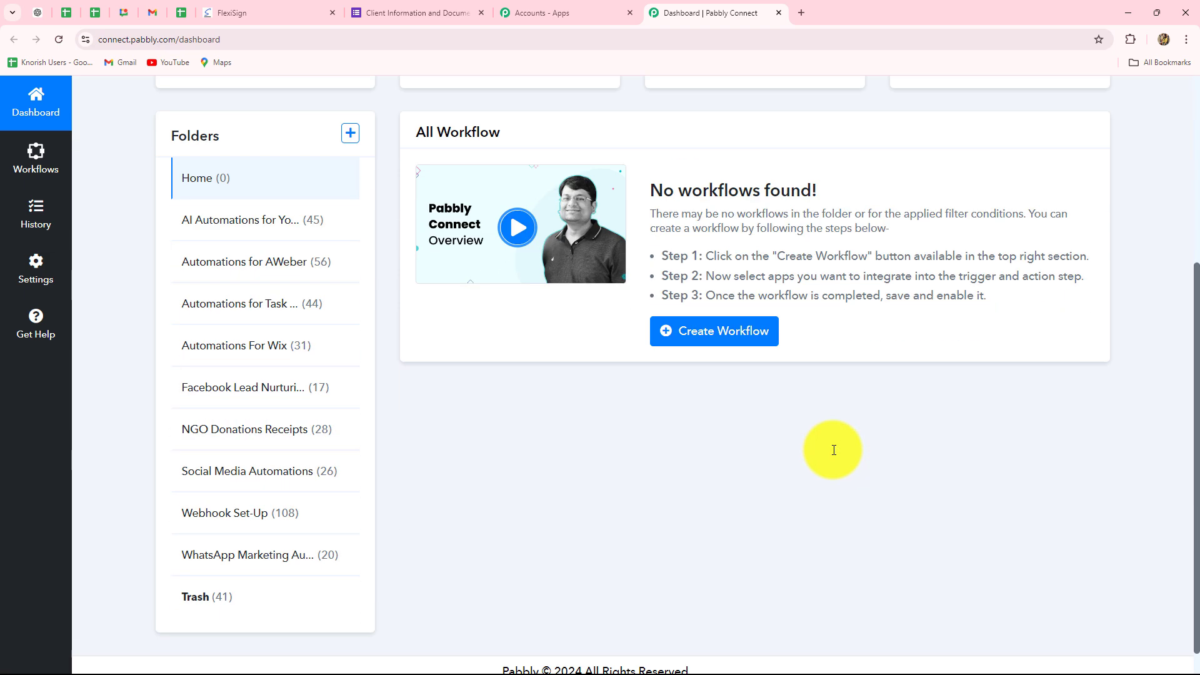
{"action": "scroll", "coordinate": [833, 450], "scroll_direction": "up", "scroll_amount": 5}
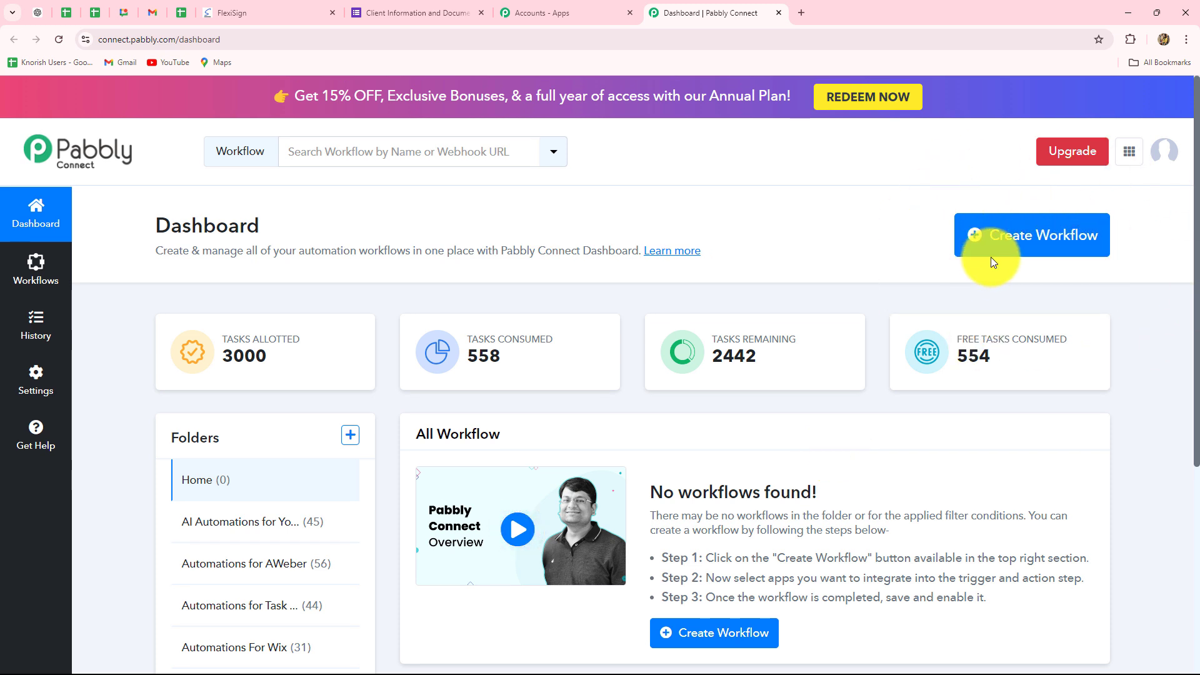
{"action": "left_click", "coordinate": [1073, 252]}
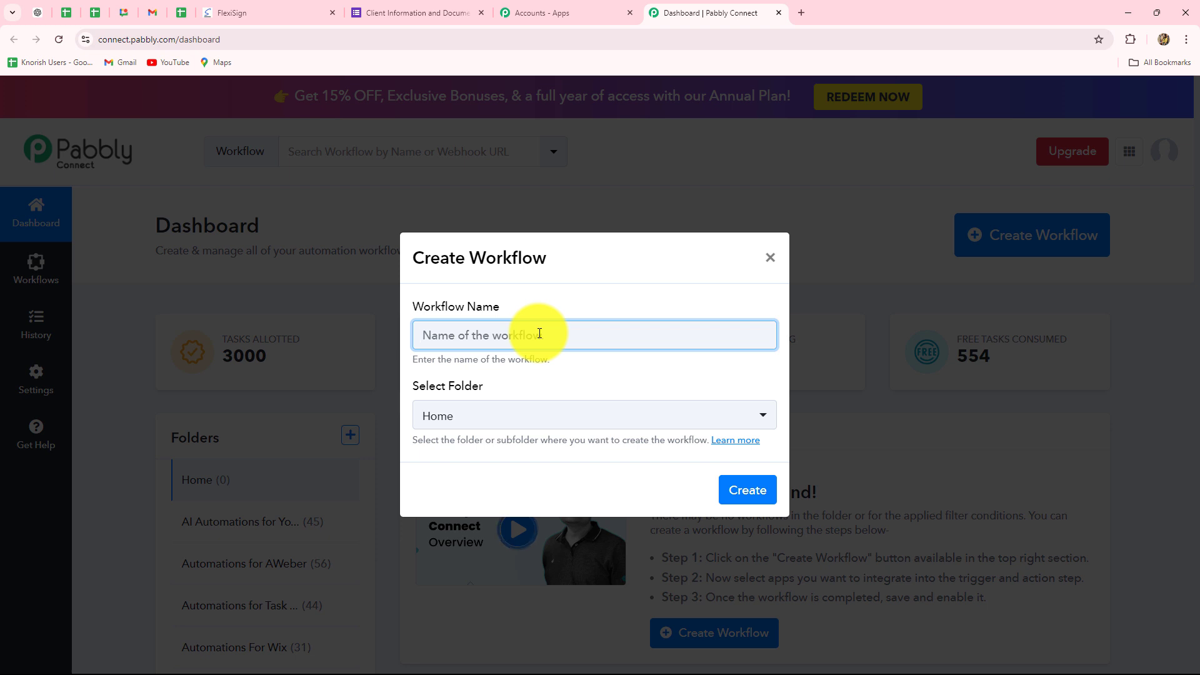
{"action": "key", "text": "ctrl+v"}
{"action": "left_click", "coordinate": [546, 377]}
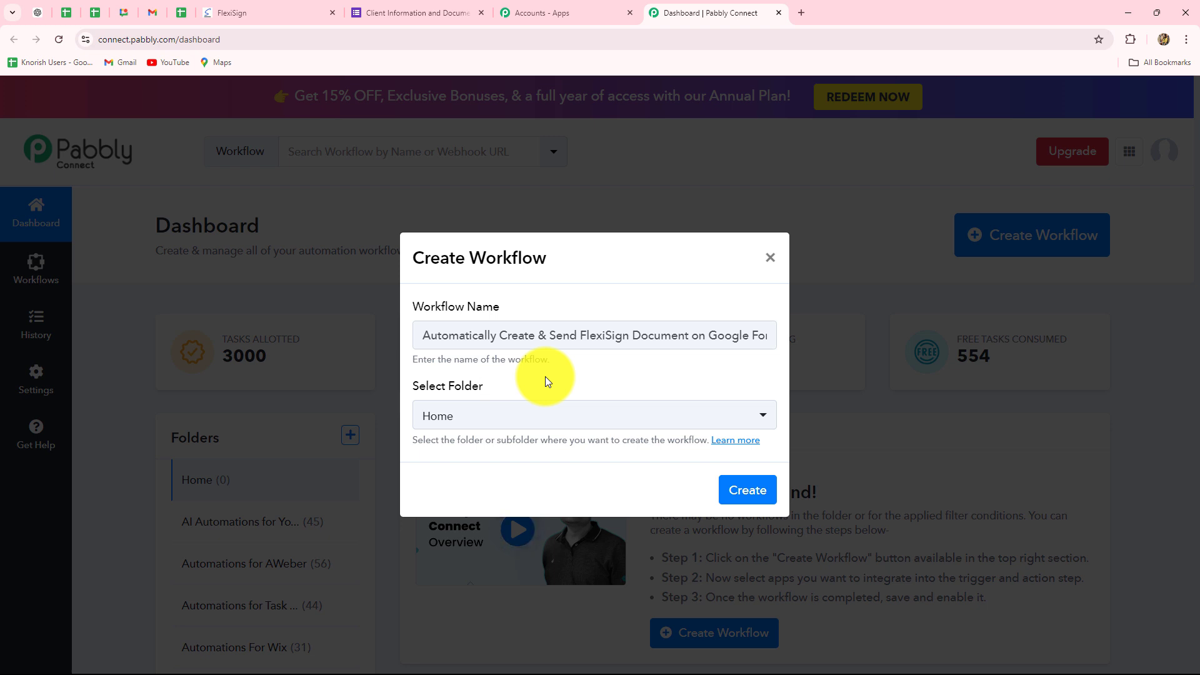
{"action": "left_click", "coordinate": [479, 427]}
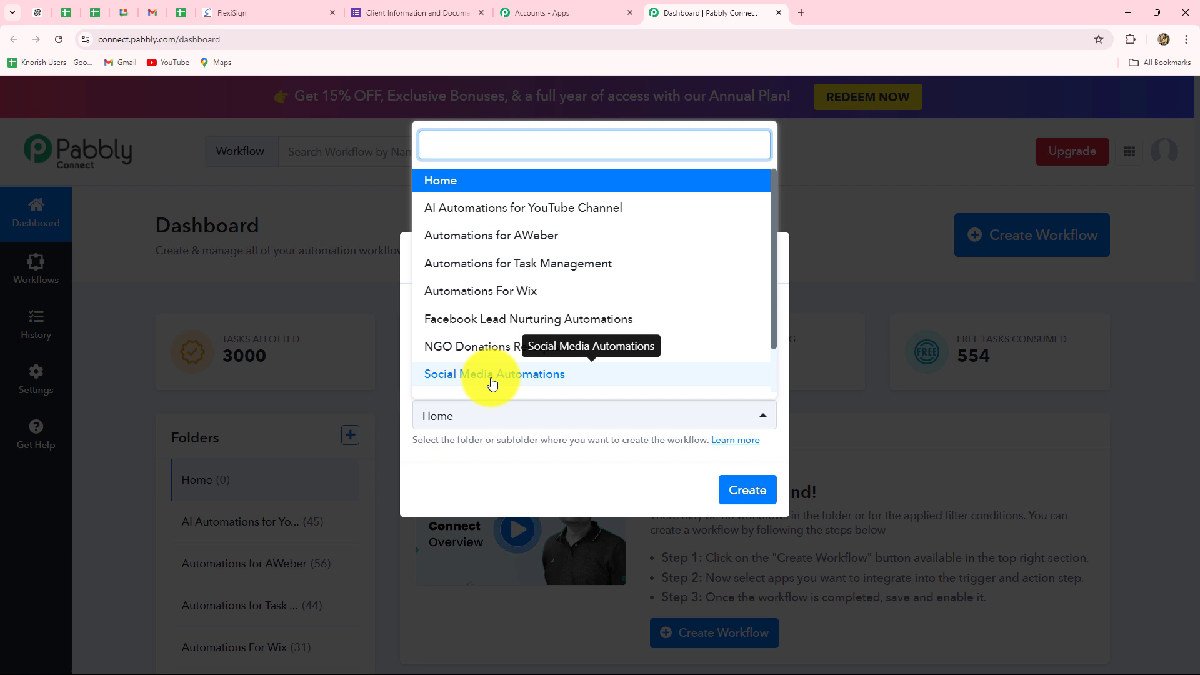
{"action": "left_click", "coordinate": [533, 263]}
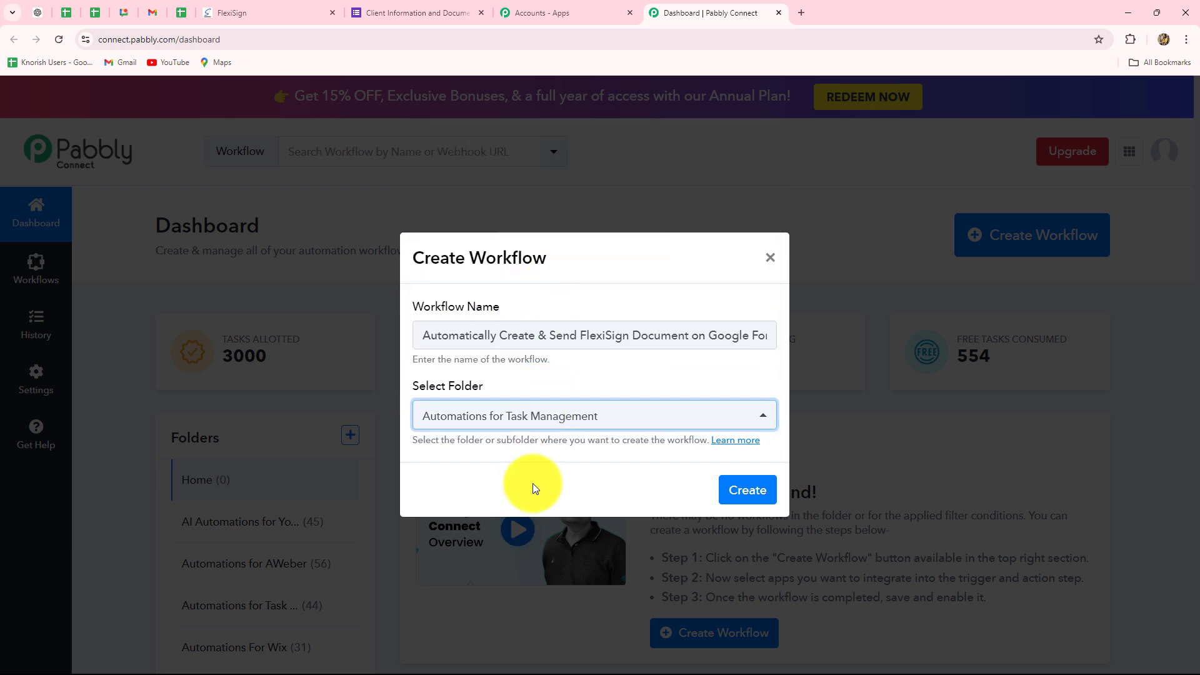
{"action": "left_click", "coordinate": [721, 489]}
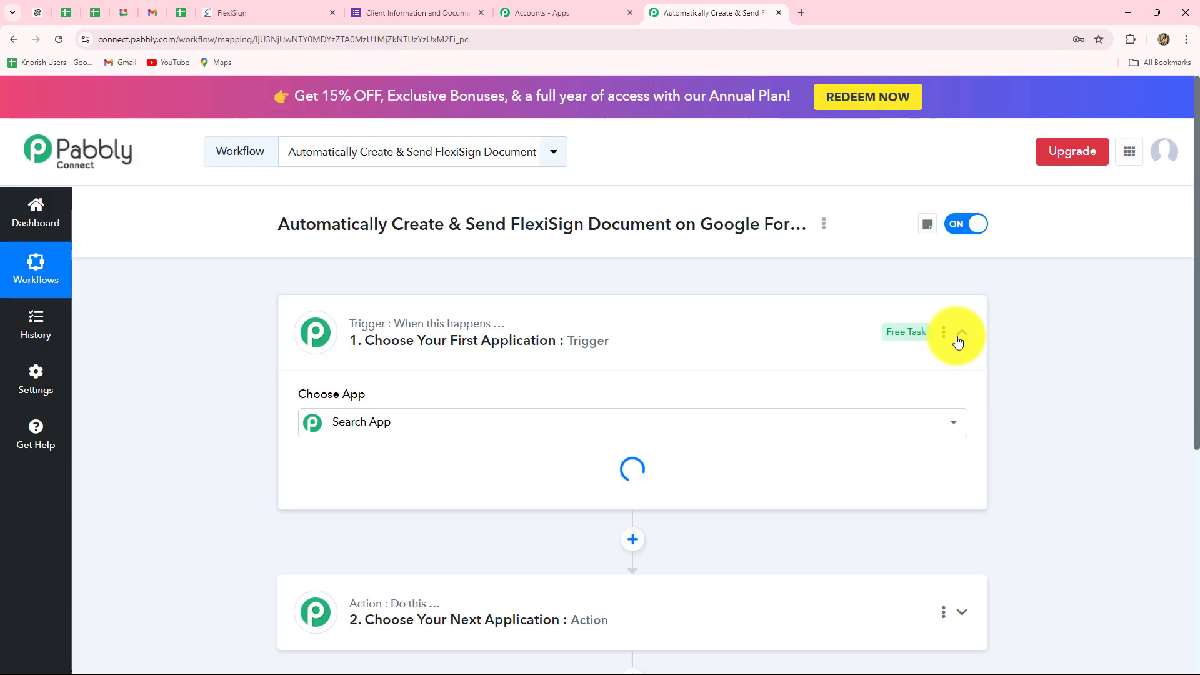
{"action": "left_click", "coordinate": [959, 337]}
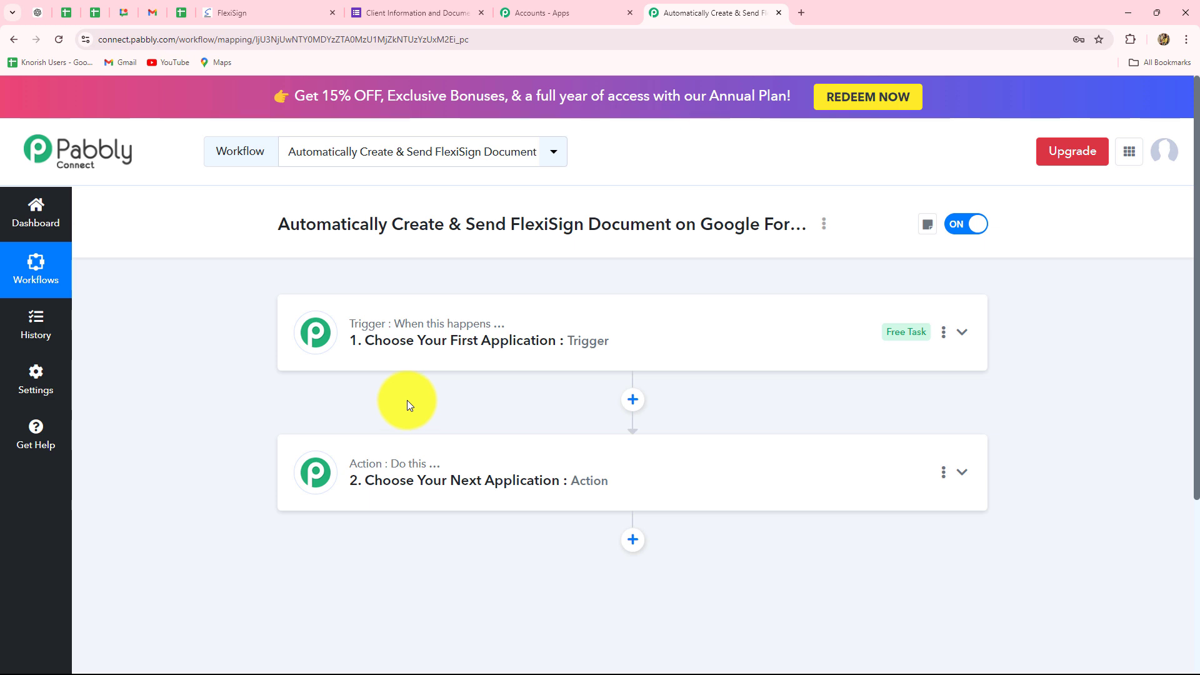
Recheck the Google Form's fields and the FlexiSign templates, and return to the new Pabbly Connect workflow
{"action": "left_click", "coordinate": [407, 17]}
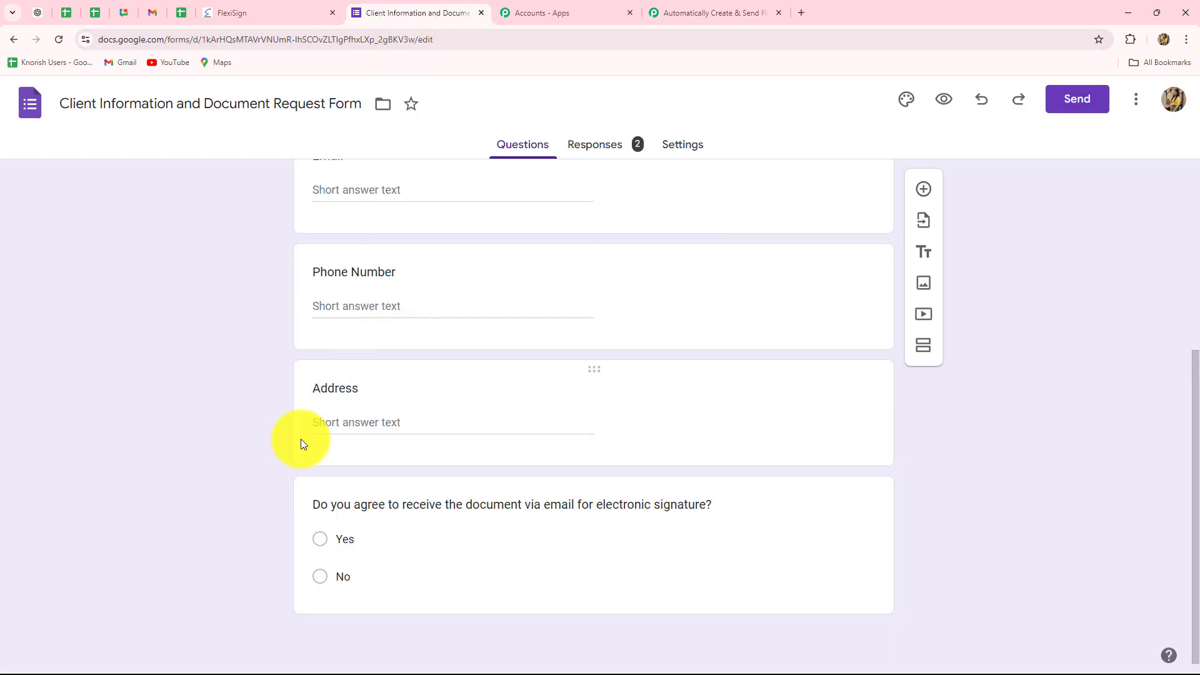
{"action": "scroll", "coordinate": [302, 439], "scroll_direction": "up", "scroll_amount": 5}
{"action": "scroll", "coordinate": [302, 439], "scroll_direction": "down", "scroll_amount": 5}
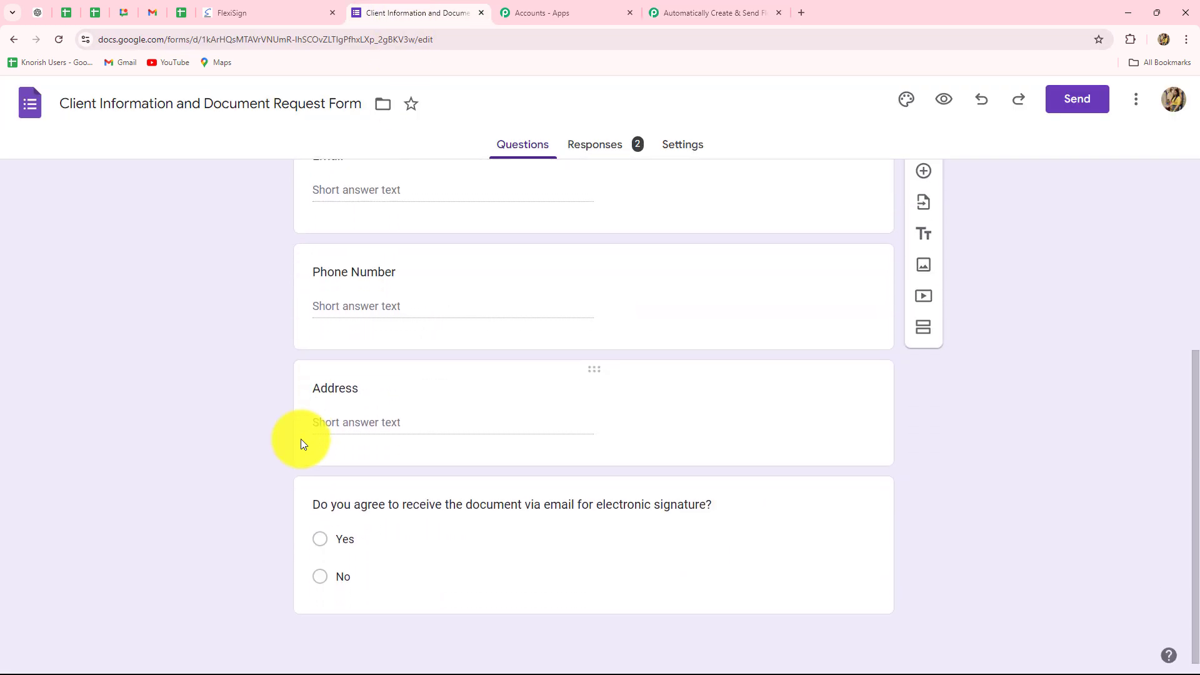
{"action": "left_click", "coordinate": [288, 15]}
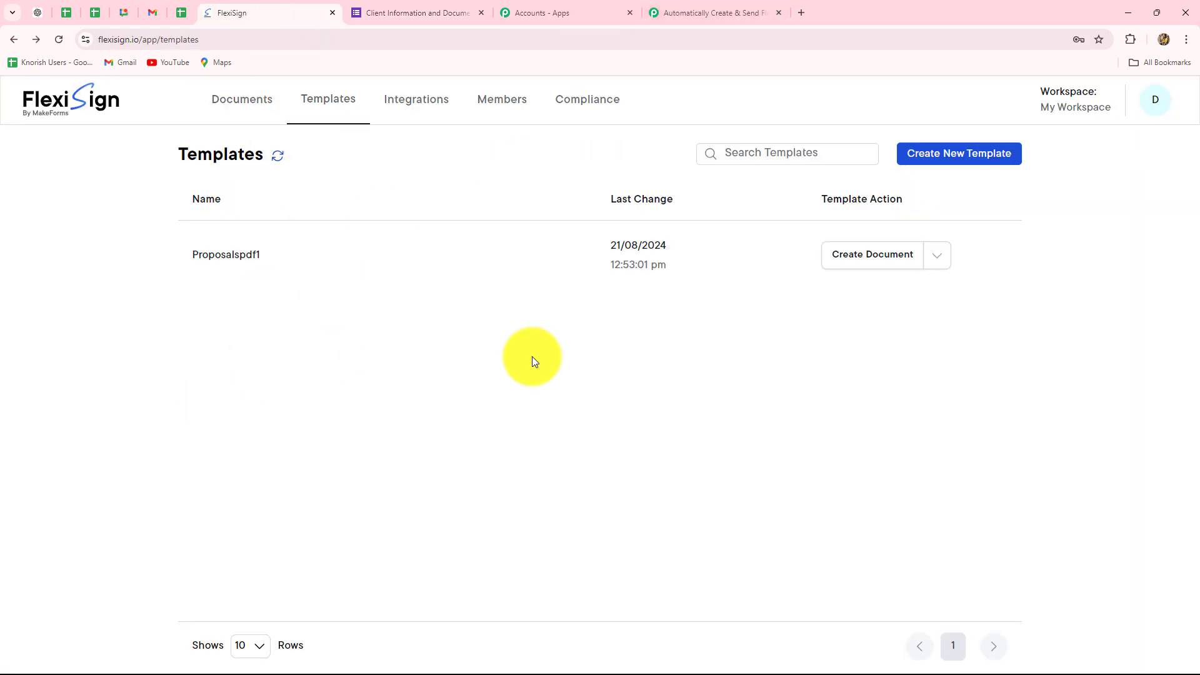
{"action": "left_click", "coordinate": [703, 14]}
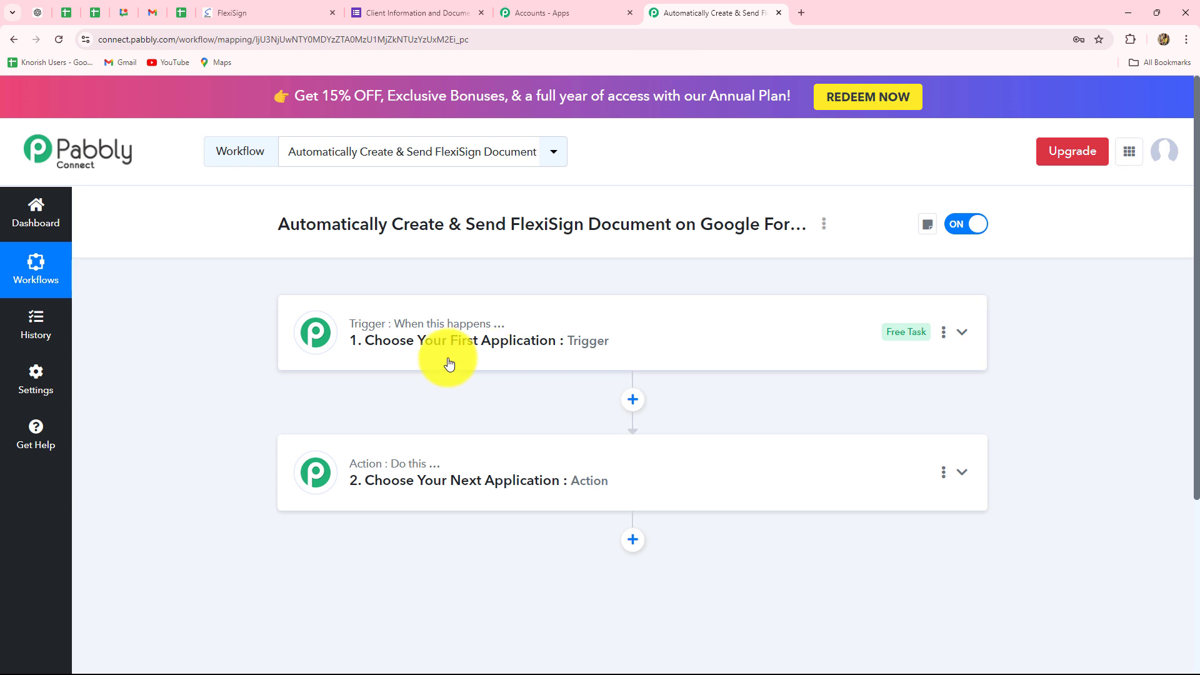
{"action": "scroll", "coordinate": [448, 364], "scroll_direction": "down", "scroll_amount": 3}
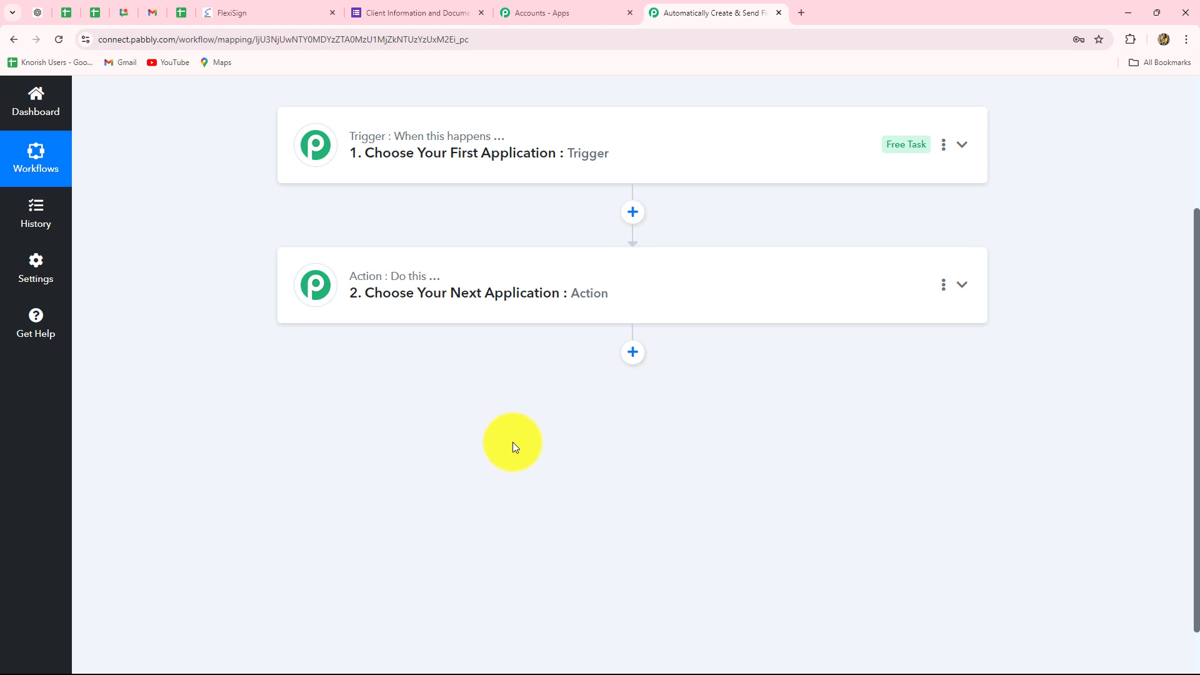
{"action": "scroll", "coordinate": [513, 442], "scroll_direction": "up", "scroll_amount": 3}
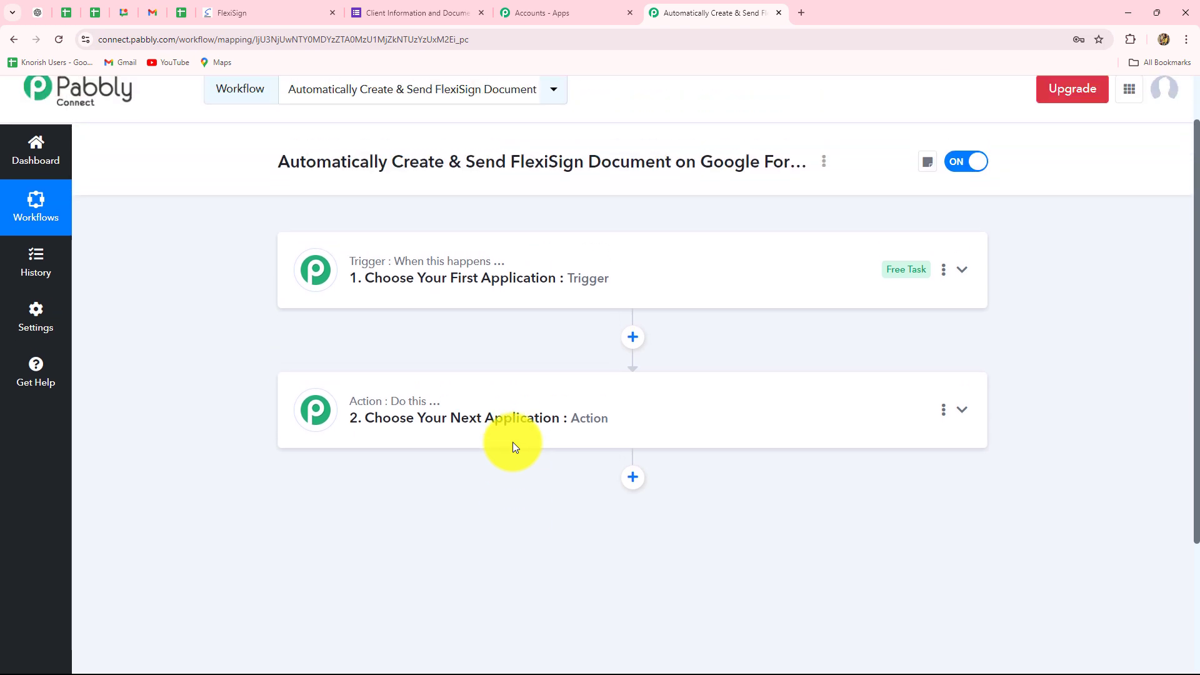
Set the workflow's trigger to Google Forms with the New Response Received event
{"action": "left_click", "coordinate": [377, 267]}
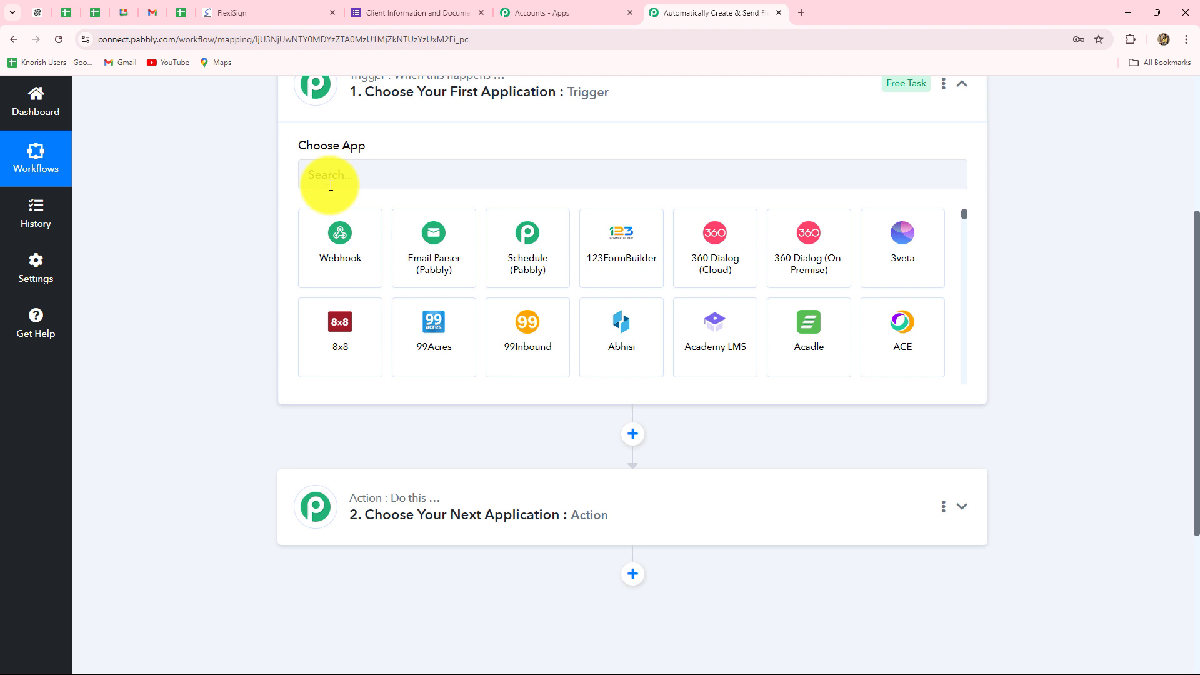
{"action": "left_click", "coordinate": [329, 182]}
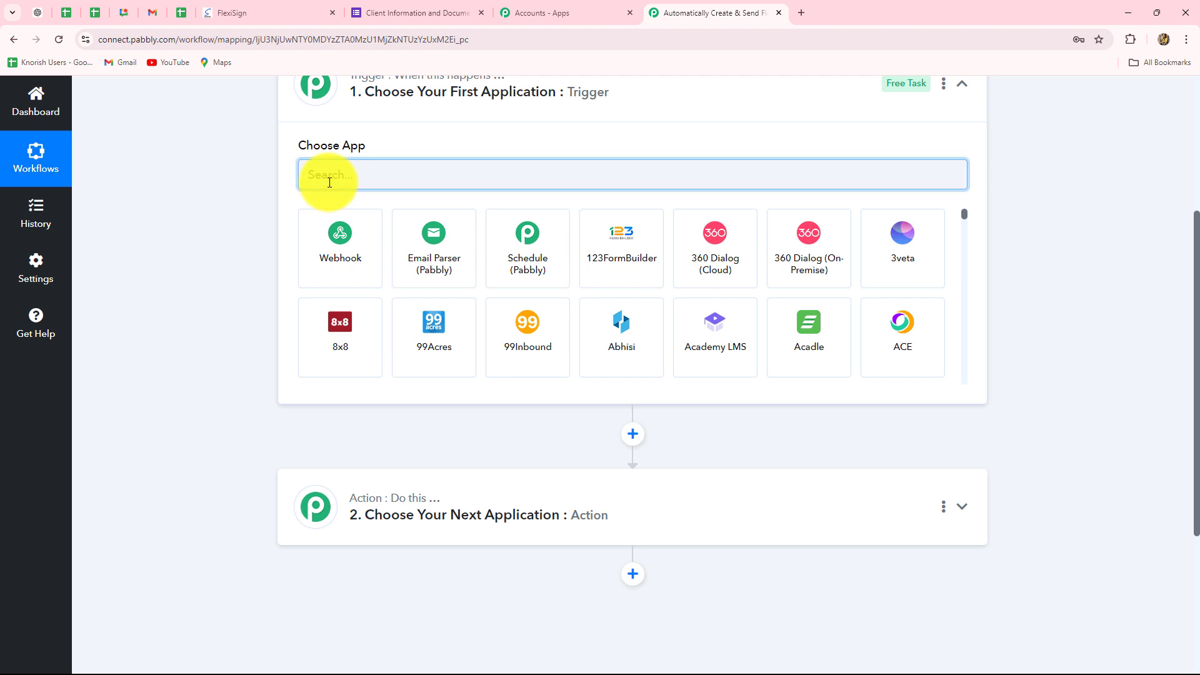
{"action": "type", "text": "Goo"}
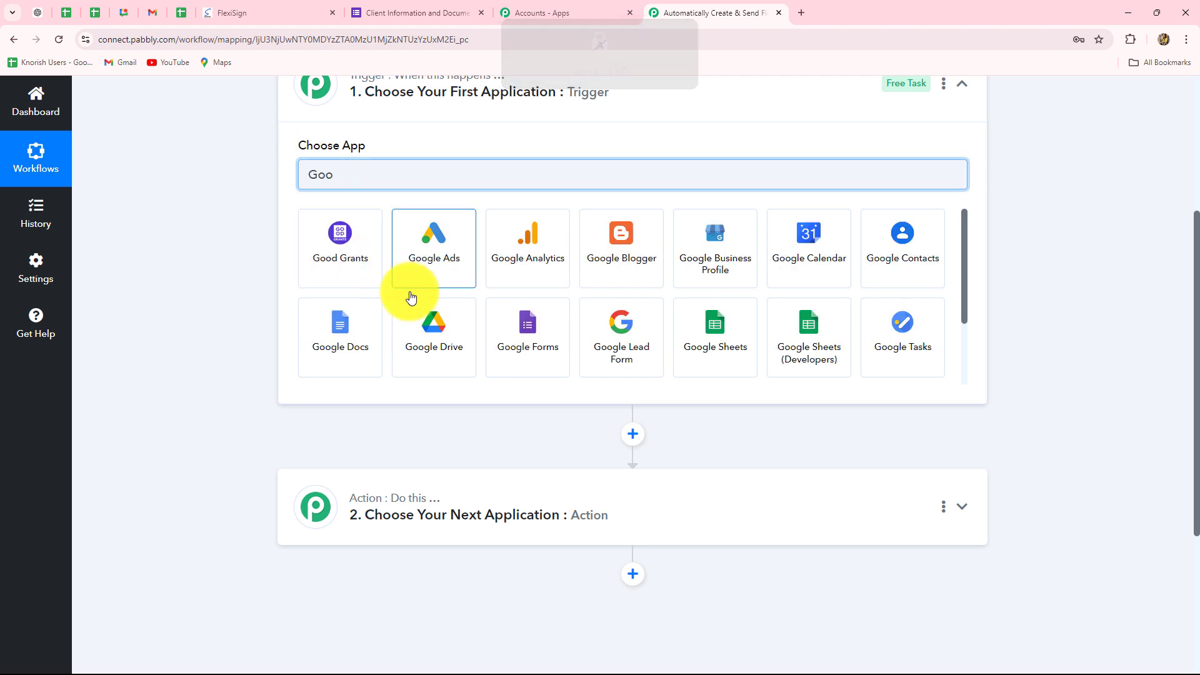
{"action": "left_click", "coordinate": [503, 325]}
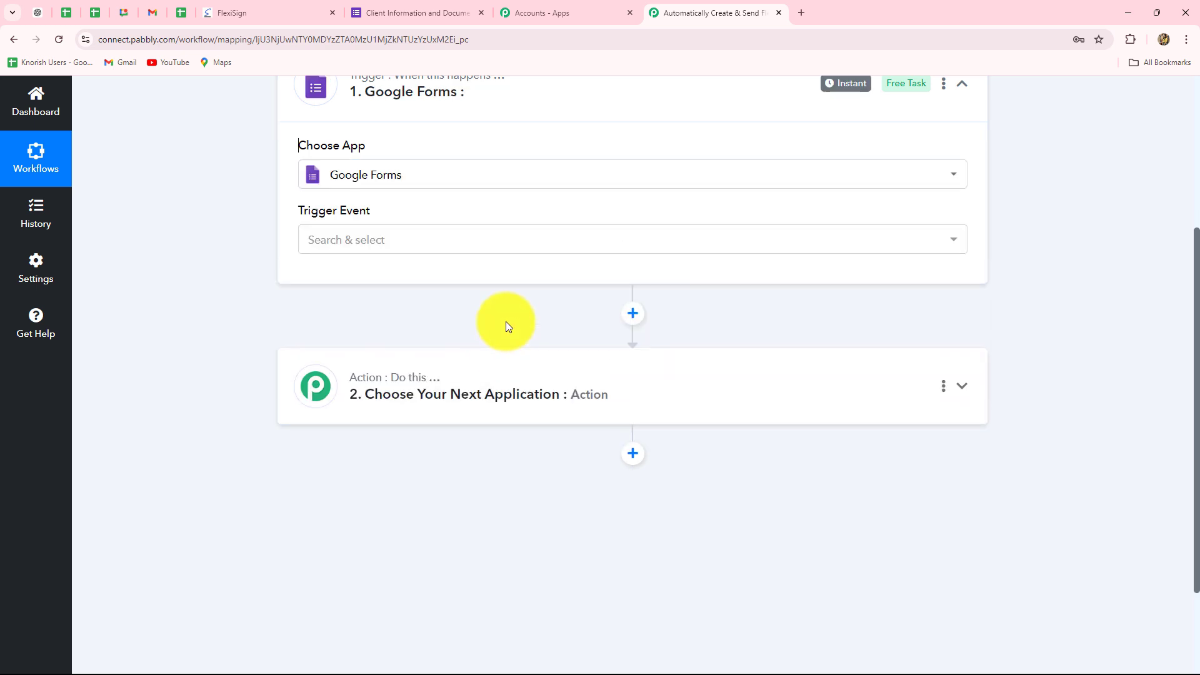
{"action": "left_click", "coordinate": [383, 244]}
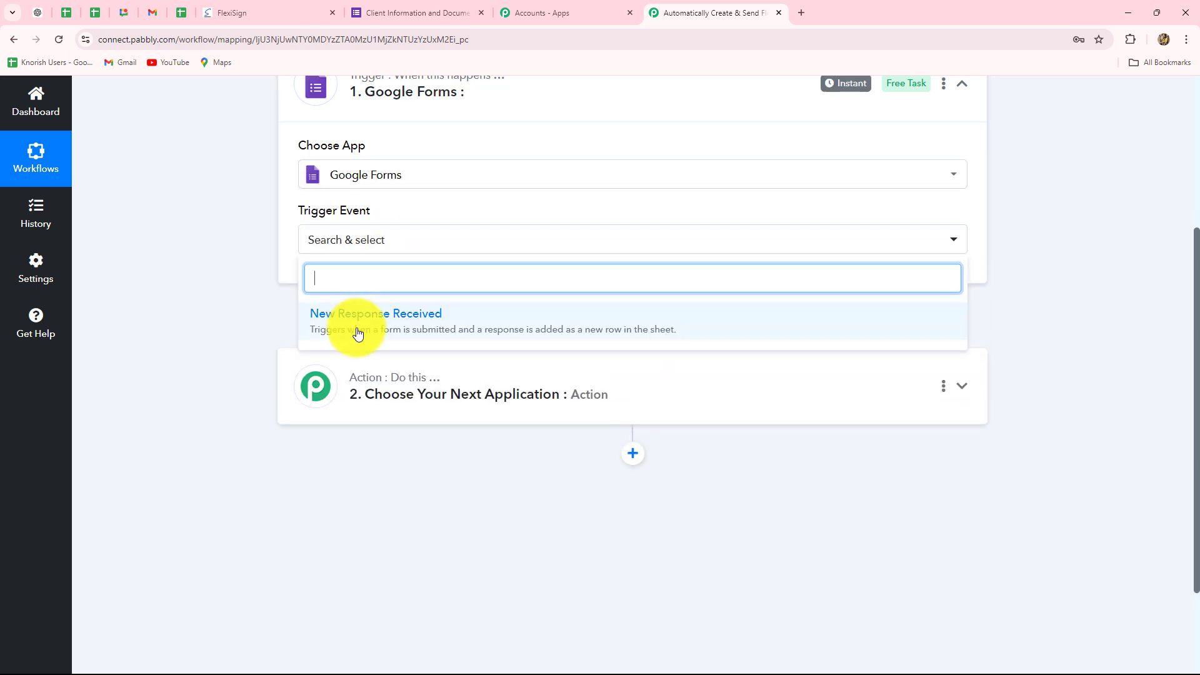
{"action": "left_click", "coordinate": [448, 330]}
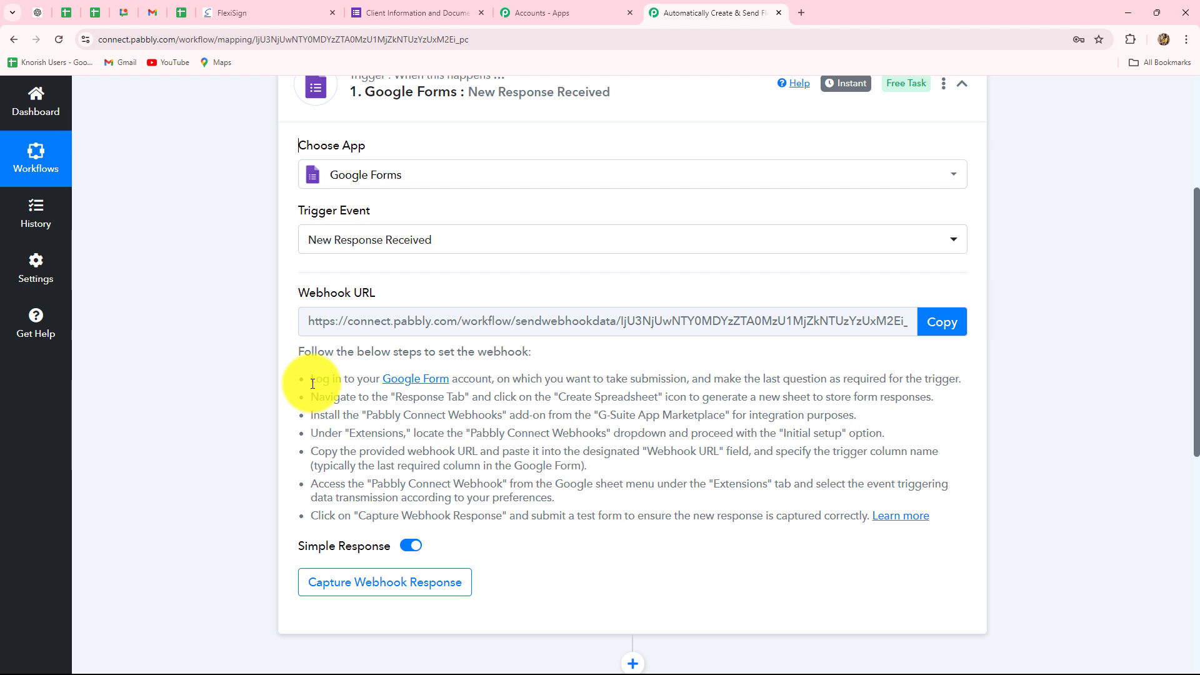
Copy the Google Forms trigger's webhook URL and start capturing the webhook response
{"action": "left_click_drag", "start_coordinate": [313, 383], "coordinate": [1071, 482]}
{"action": "left_click", "coordinate": [1074, 477]}
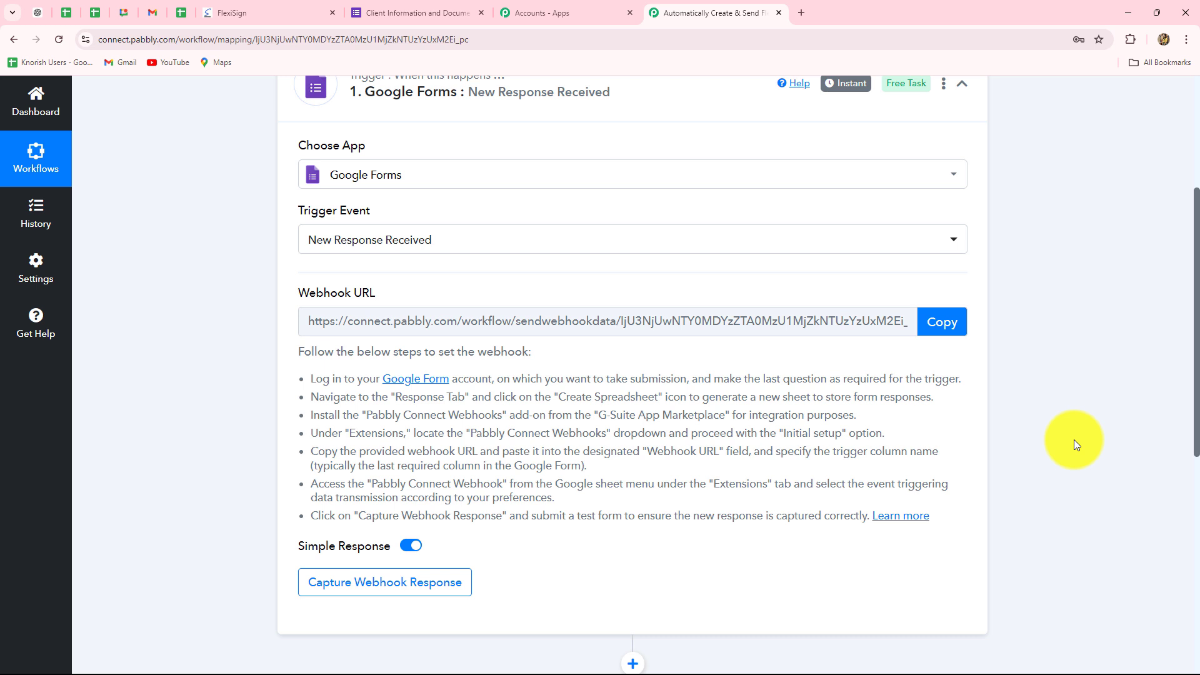
{"action": "left_click", "coordinate": [947, 324]}
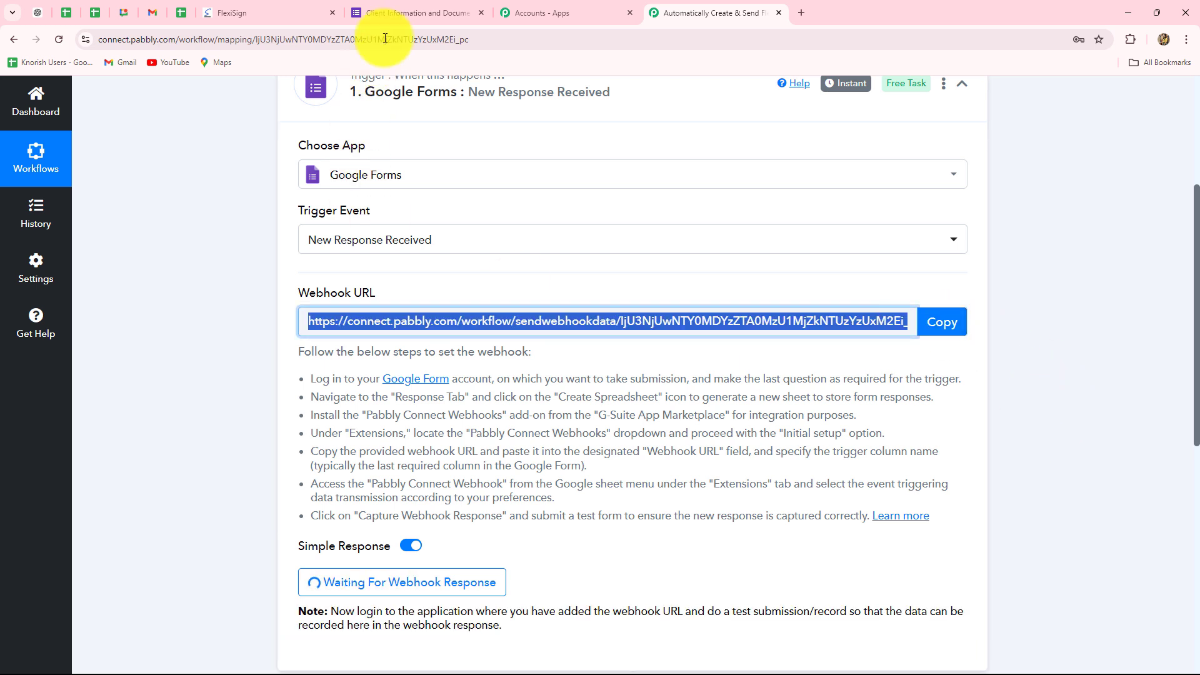
Switch to the Client Information and Document Request Form, review its questions, and open the linked responses spreadsheet
{"action": "left_click", "coordinate": [400, 13]}
{"action": "scroll", "coordinate": [153, 406], "scroll_direction": "up", "scroll_amount": 5}
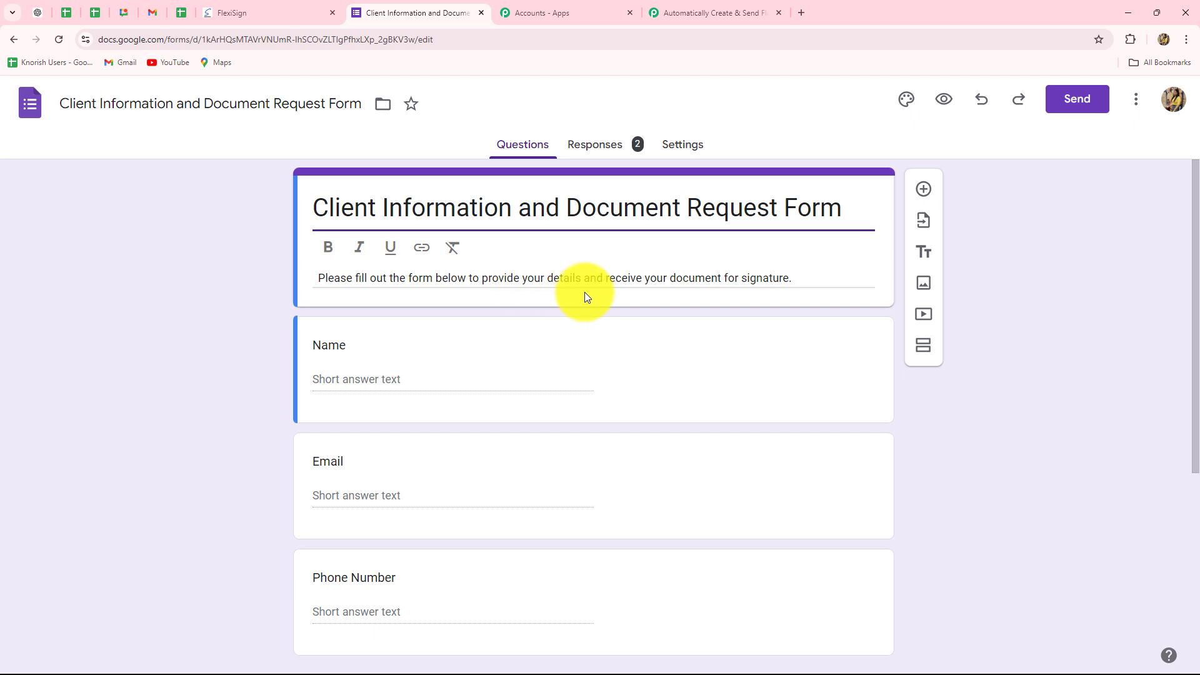
{"action": "scroll", "coordinate": [782, 368], "scroll_direction": "down", "scroll_amount": 2}
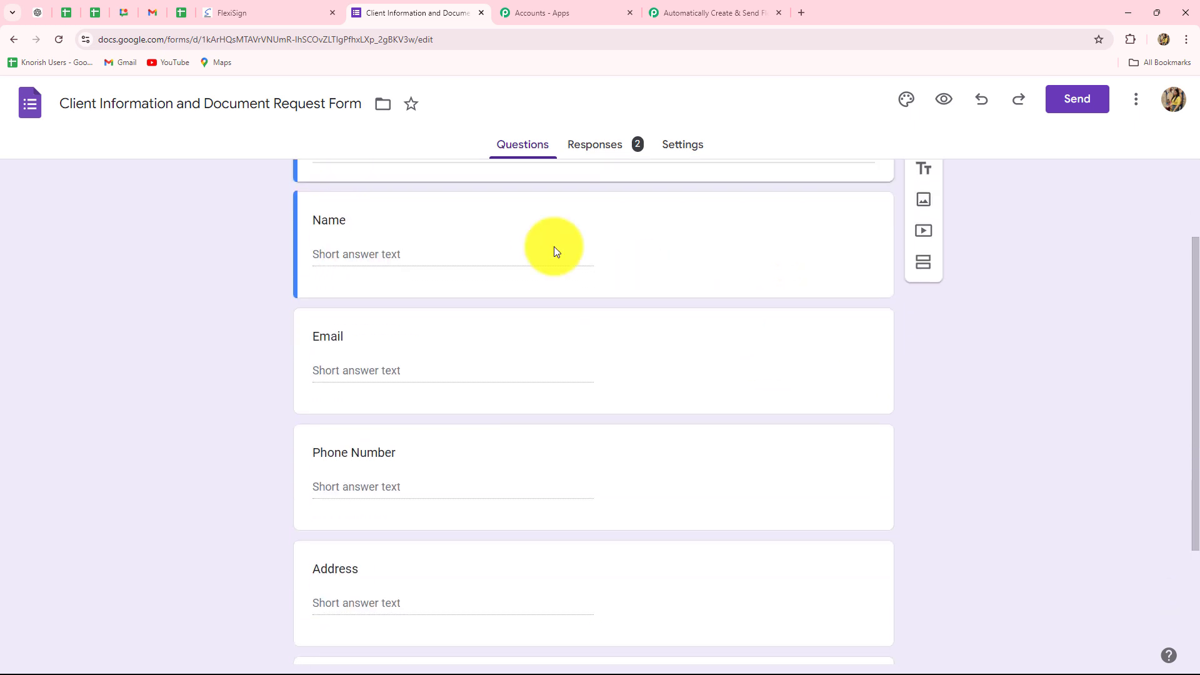
{"action": "scroll", "coordinate": [344, 381], "scroll_direction": "down", "scroll_amount": 3}
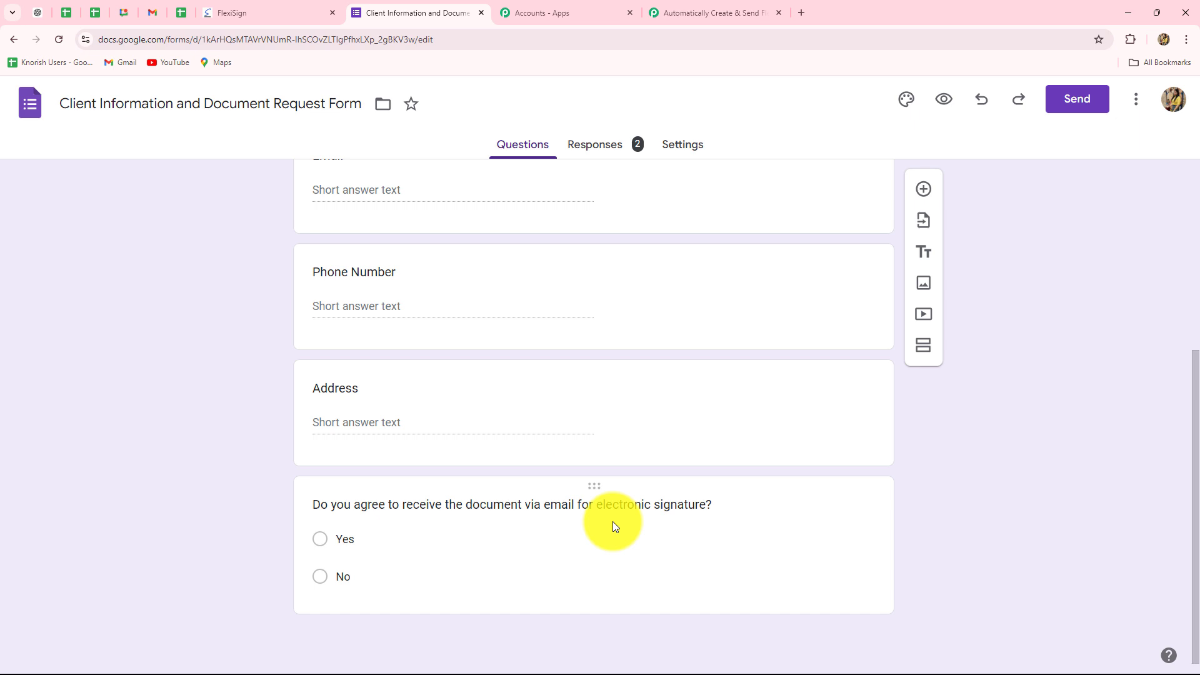
{"action": "scroll", "coordinate": [612, 522], "scroll_direction": "up", "scroll_amount": 5}
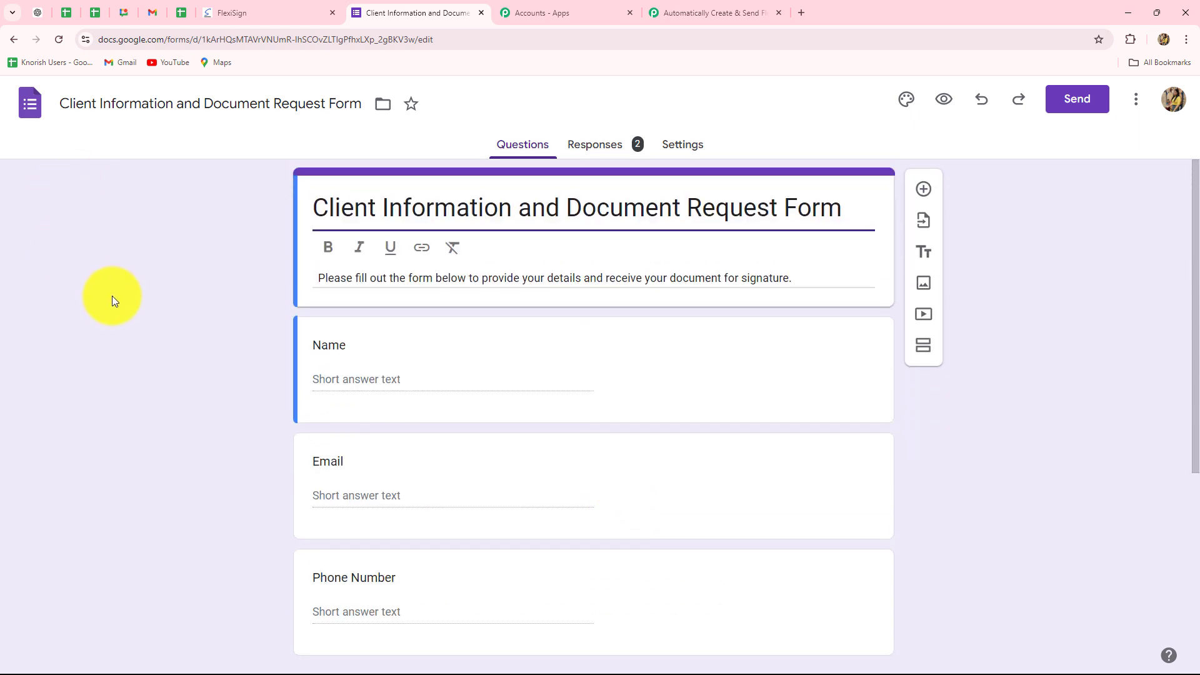
{"action": "left_click", "coordinate": [590, 147]}
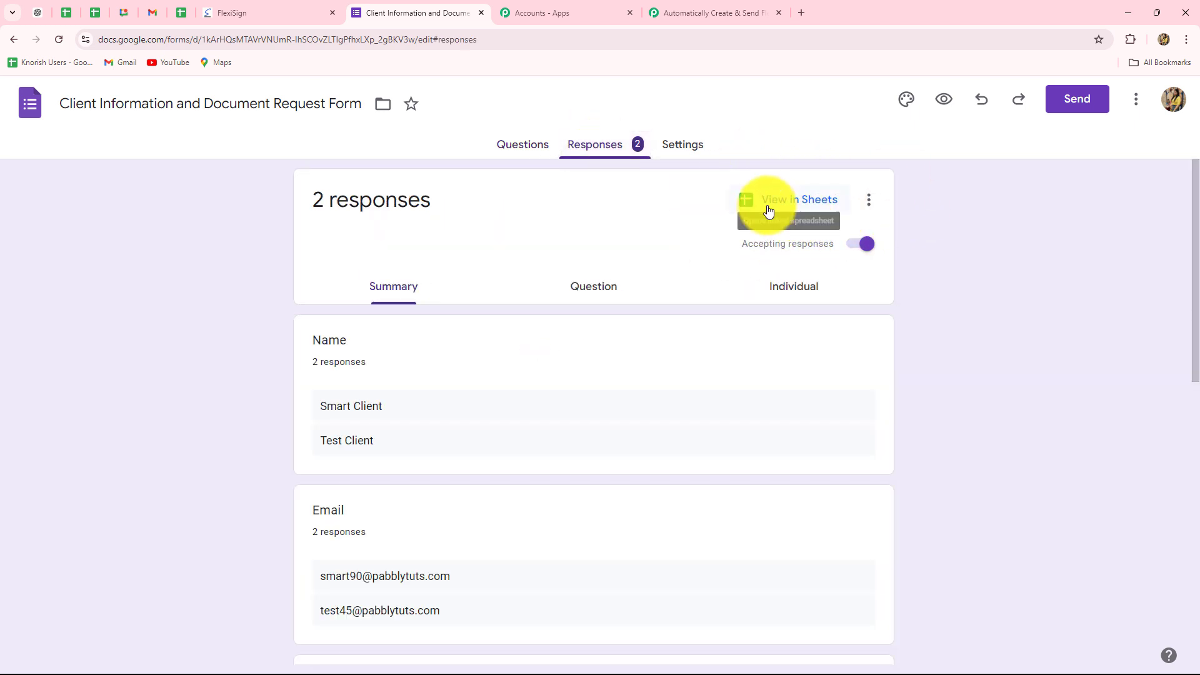
{"action": "left_click", "coordinate": [824, 211]}
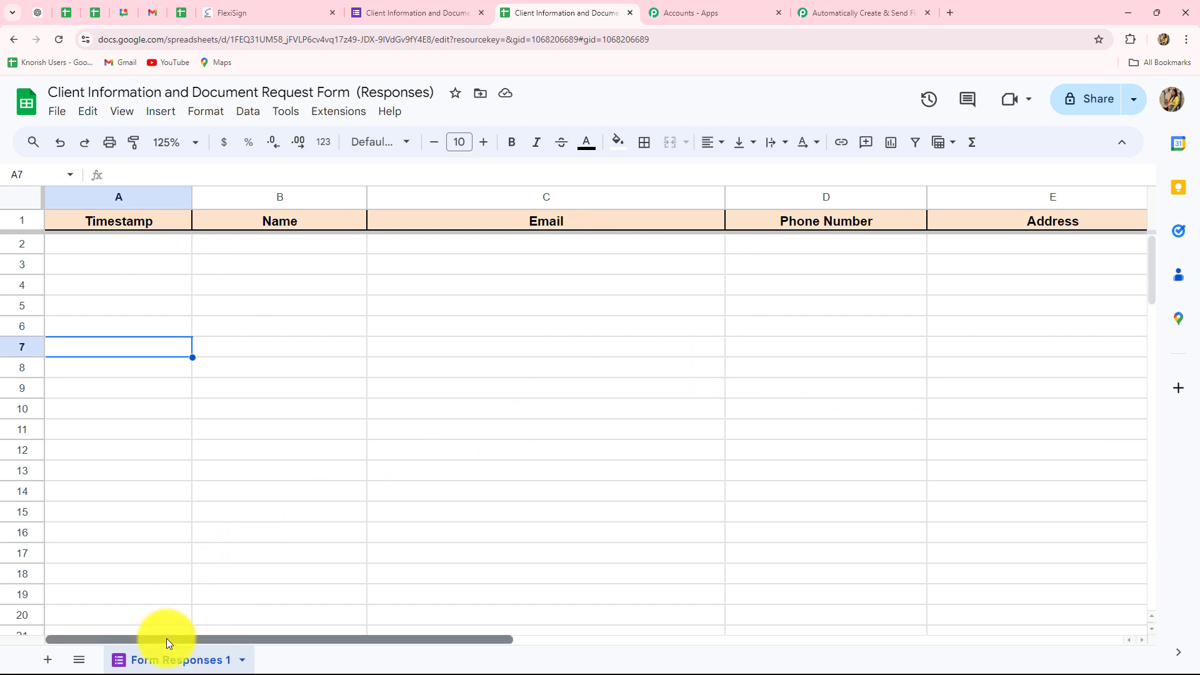
{"action": "left_click_drag", "start_coordinate": [166, 639], "coordinate": [122, 212]}
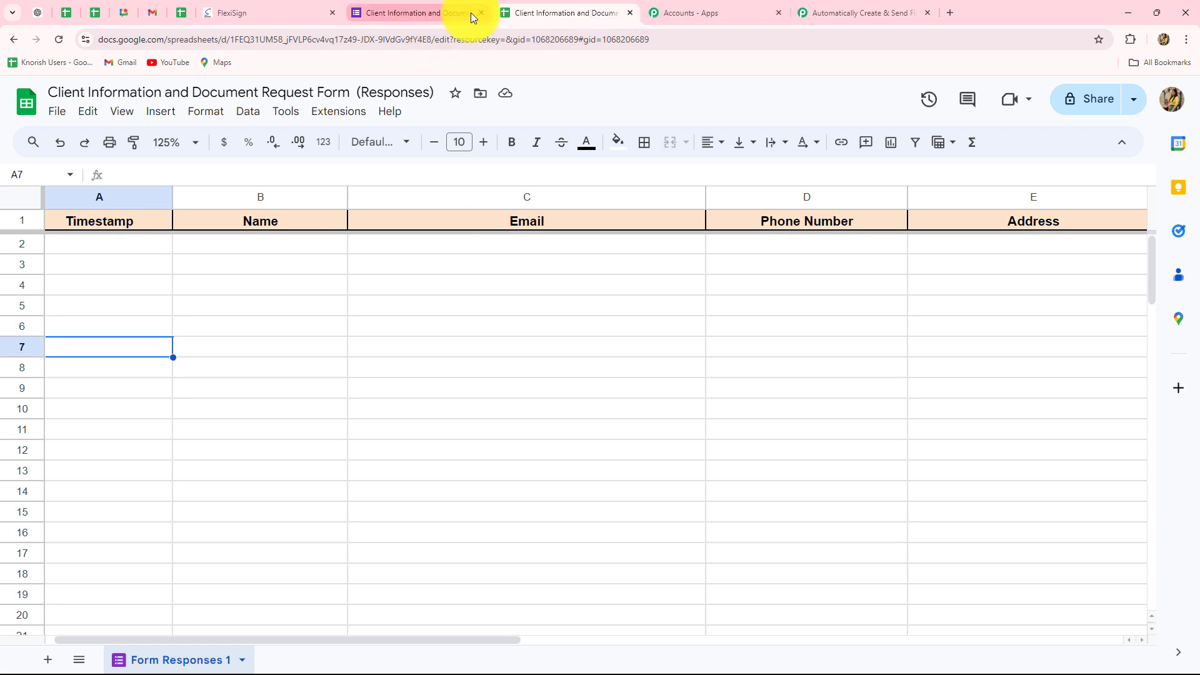
Compare the form's responses page with the column headers of the linked responses spreadsheet
{"action": "left_click", "coordinate": [424, 14]}
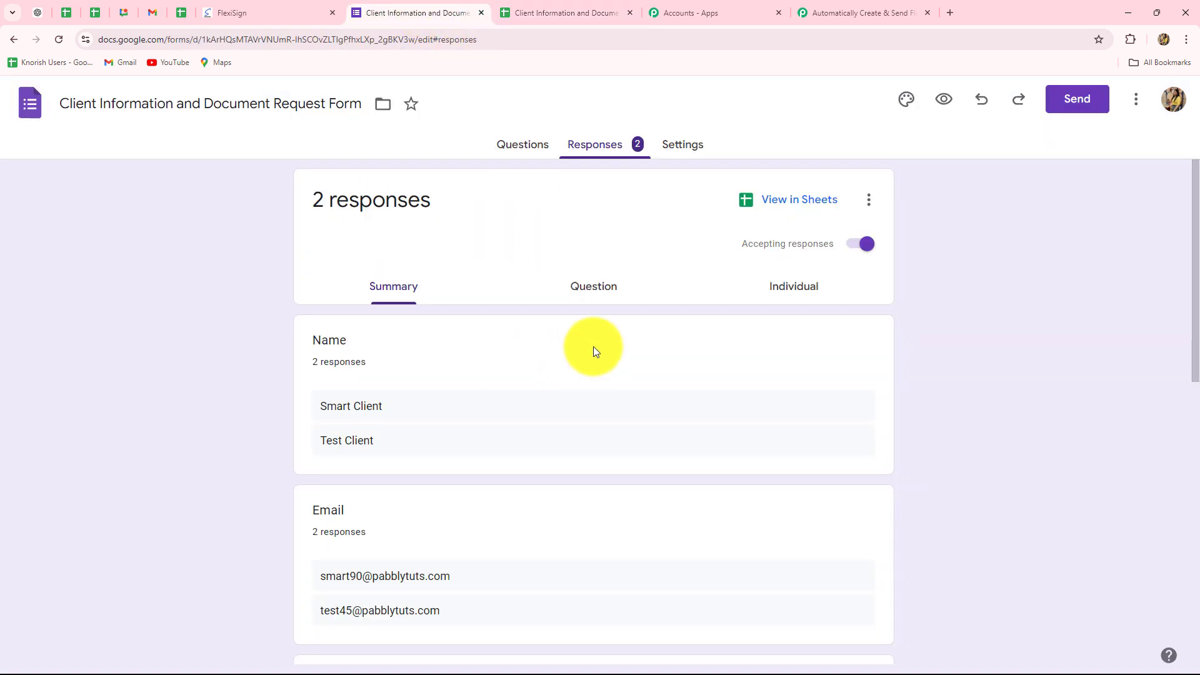
{"action": "left_click", "coordinate": [528, 12]}
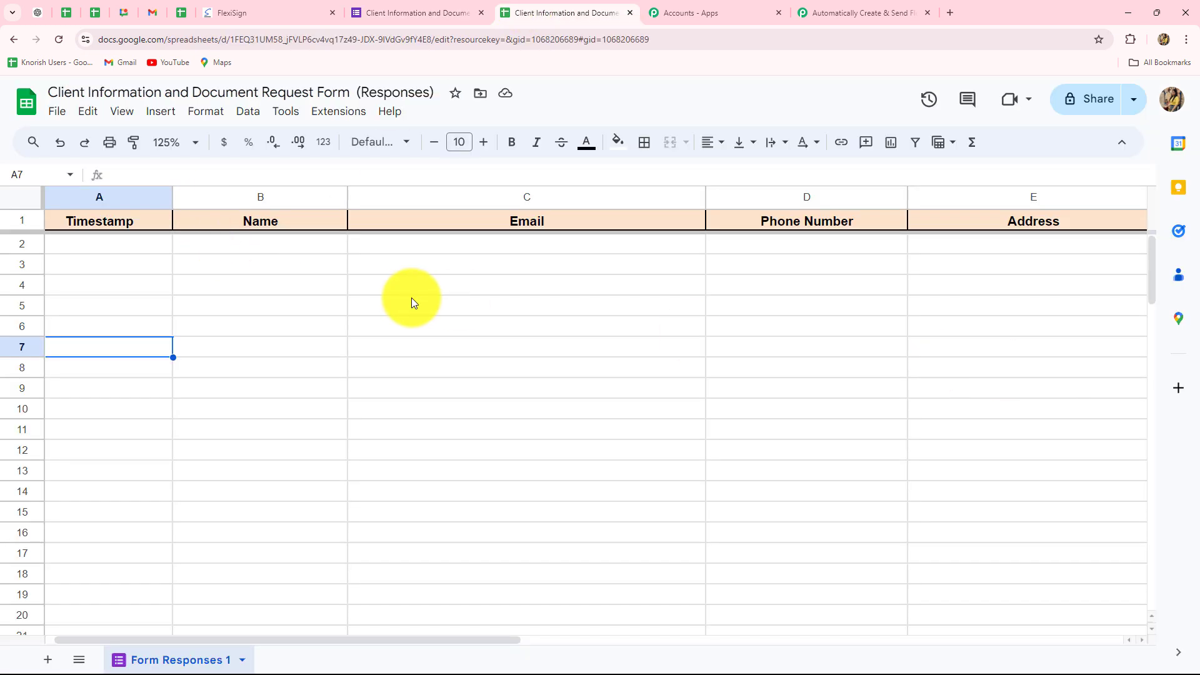
{"action": "left_click", "coordinate": [443, 12]}
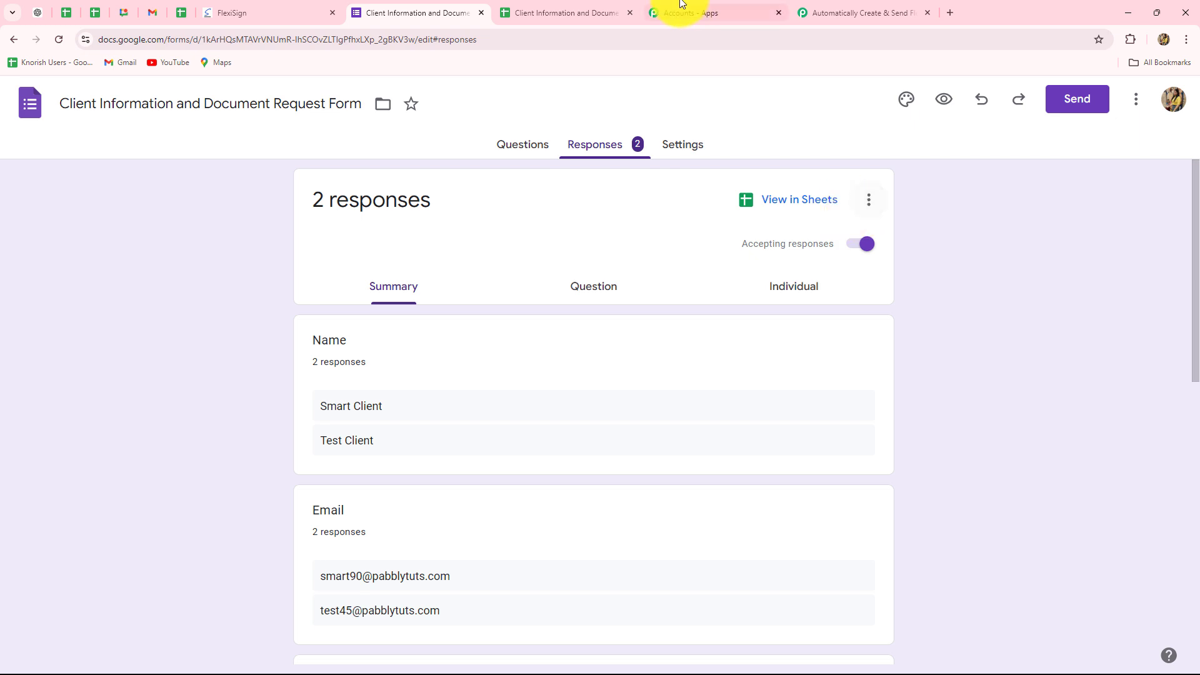
{"action": "left_click", "coordinate": [562, 6]}
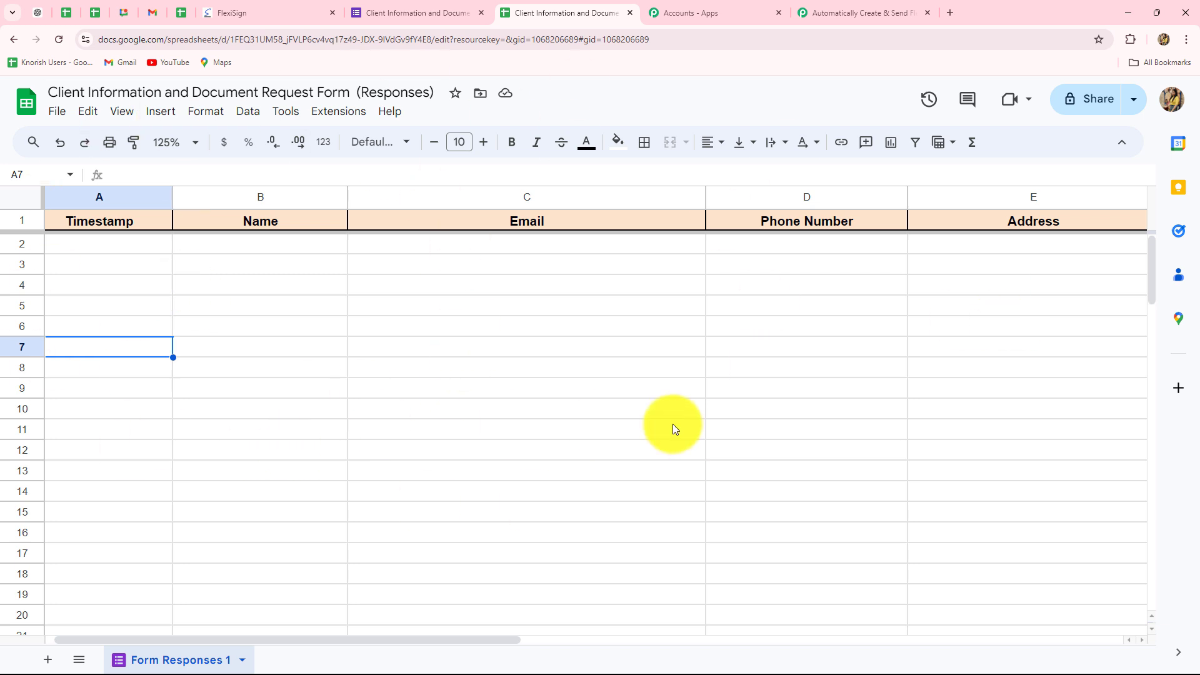
{"action": "left_click", "coordinate": [383, 12]}
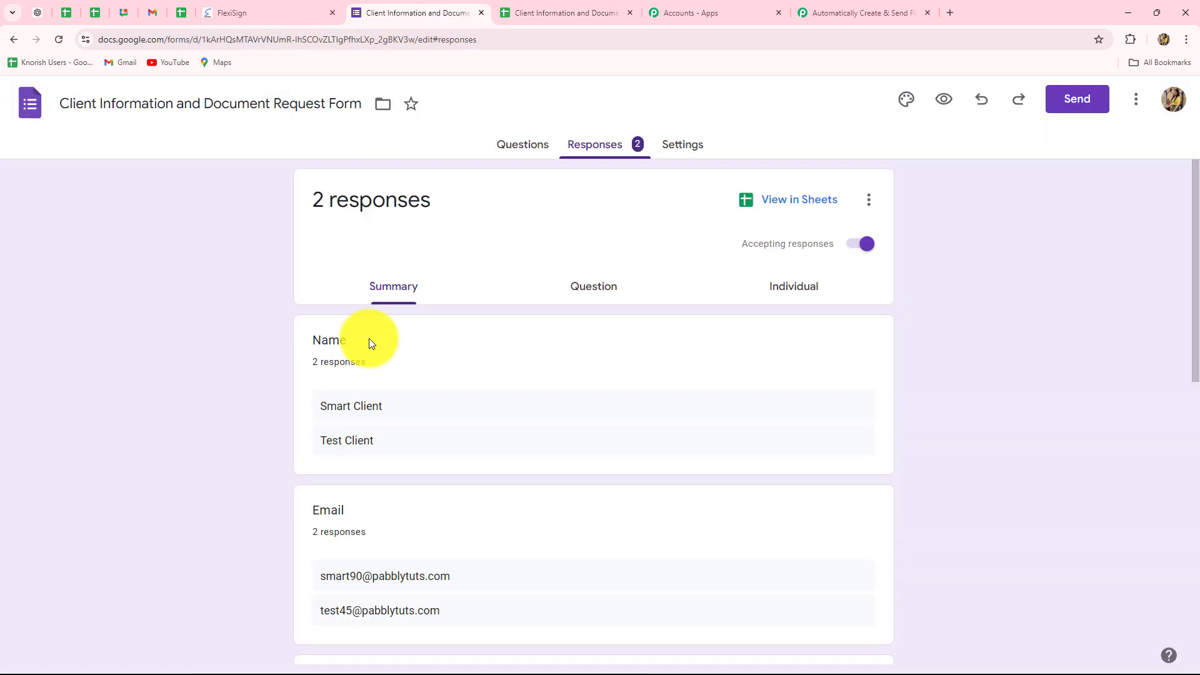
{"action": "left_click", "coordinate": [563, 13]}
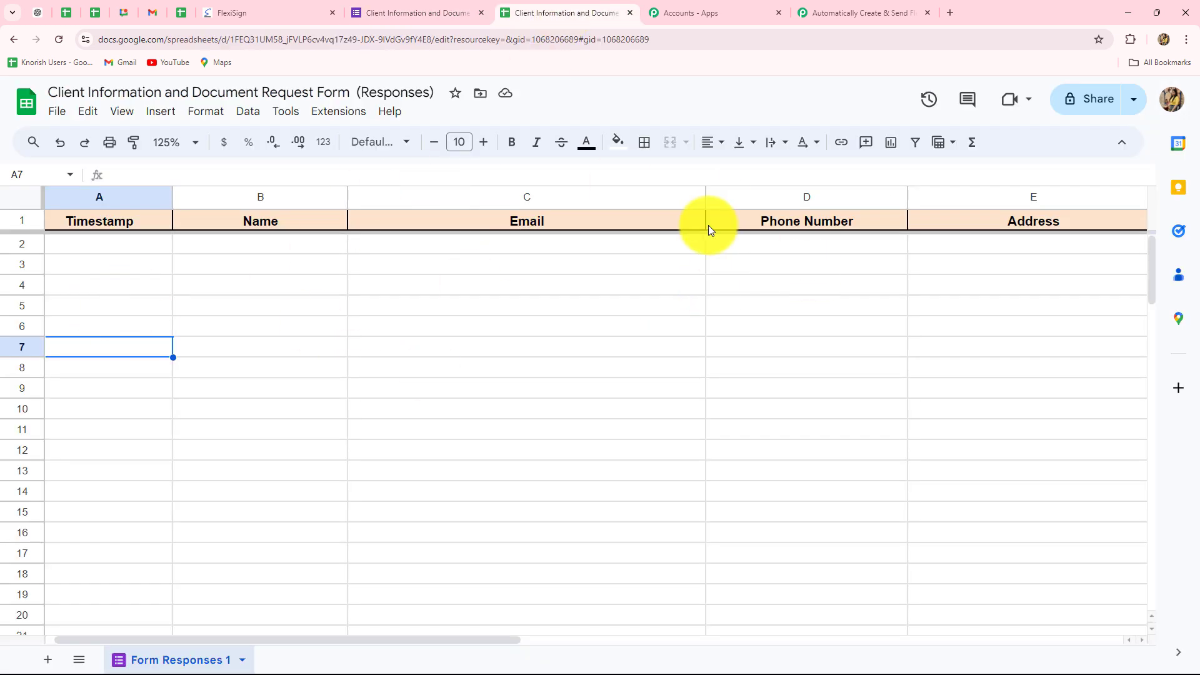
{"action": "left_click", "coordinate": [521, 369]}
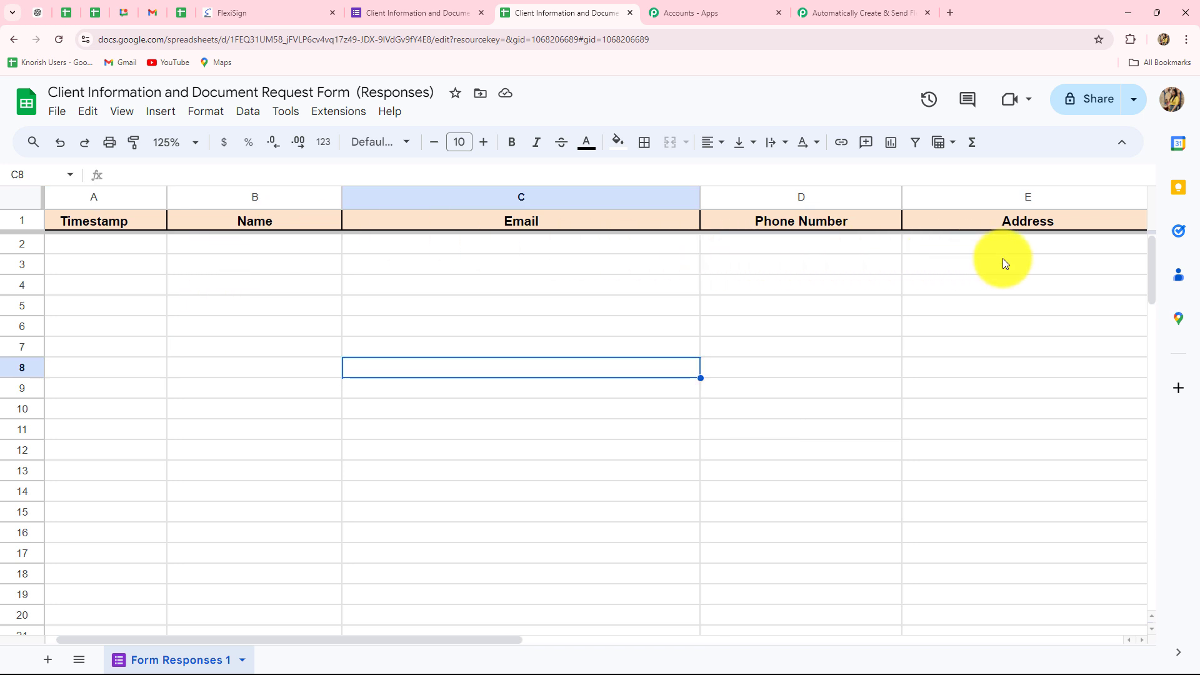
Copy the form's shortened share link and open it in a new browser tab
{"action": "left_click", "coordinate": [385, 13]}
{"action": "left_click", "coordinate": [1073, 105]}
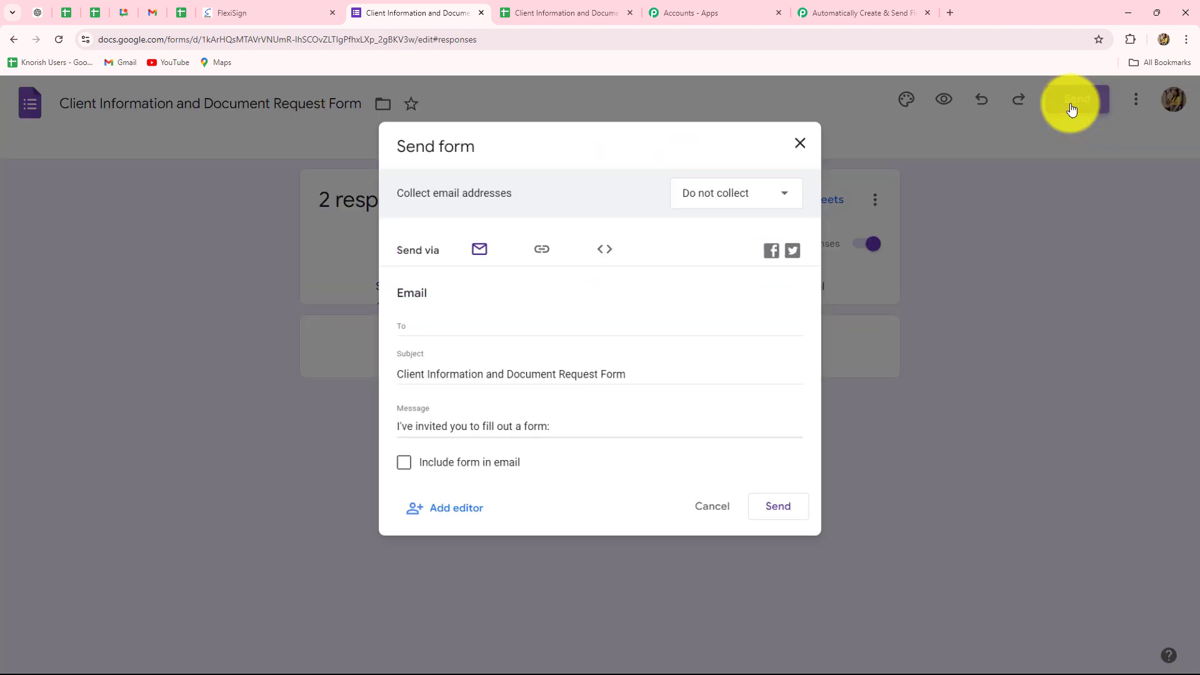
{"action": "left_click", "coordinate": [543, 252]}
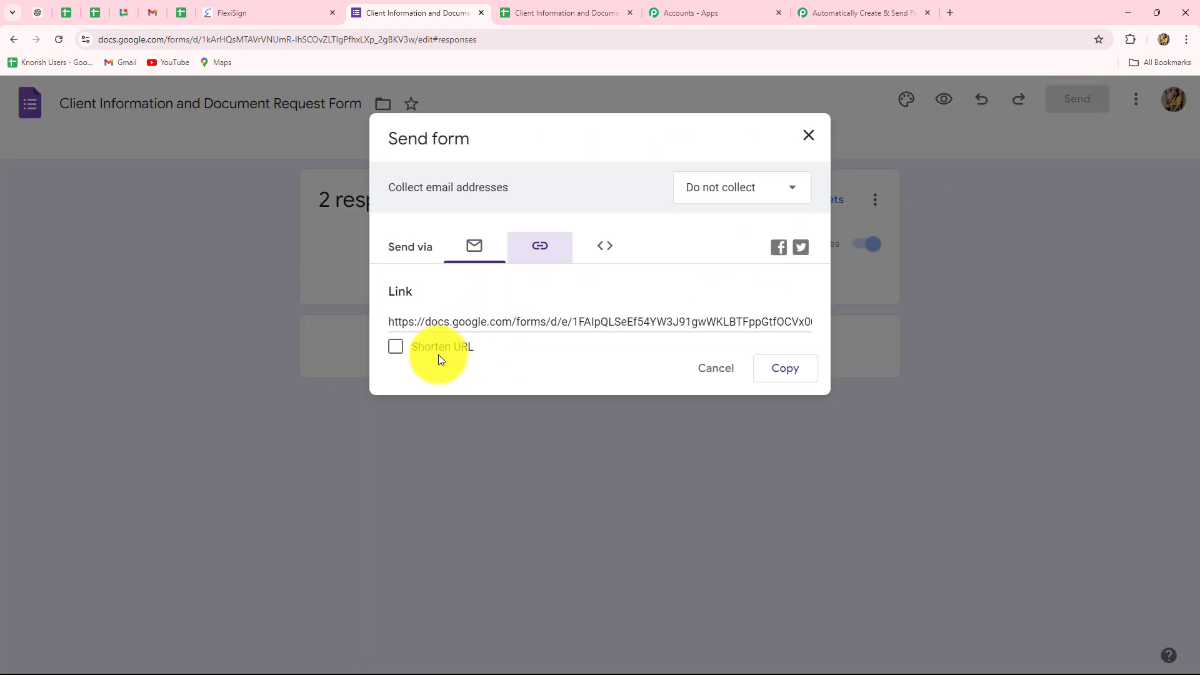
{"action": "left_click", "coordinate": [395, 347]}
{"action": "left_click", "coordinate": [774, 371]}
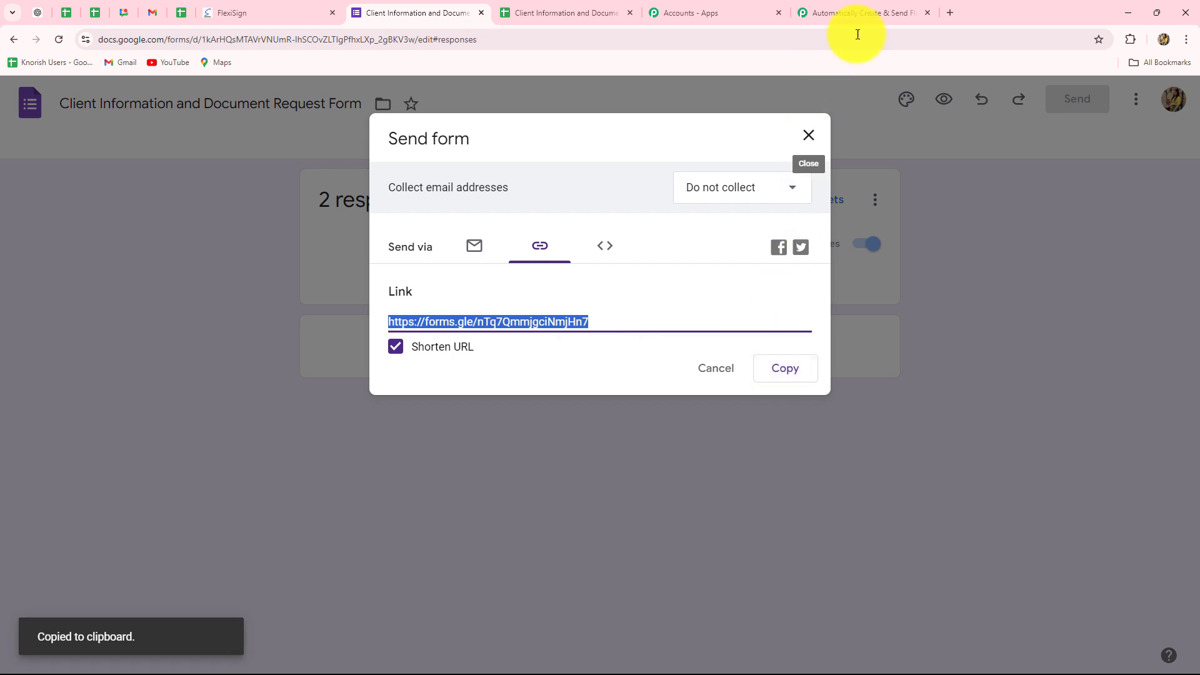
{"action": "left_click", "coordinate": [949, 12]}
{"action": "key", "text": "ctrl+v"}
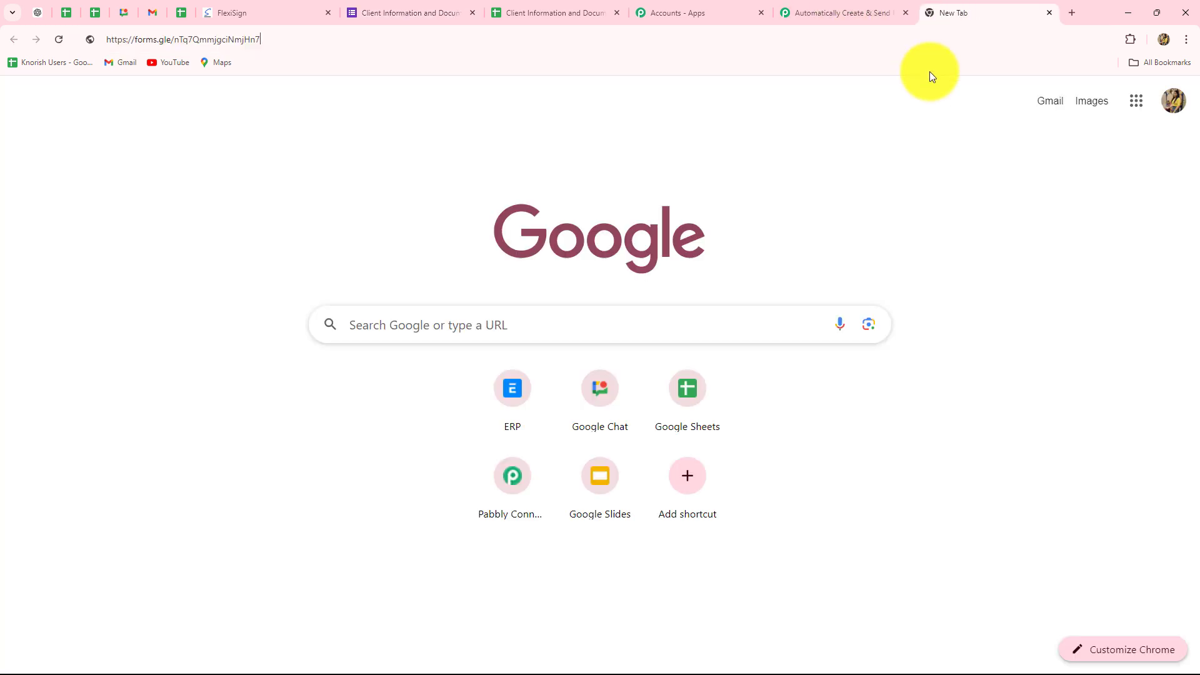
{"action": "key", "text": "Return"}
Fill in the test client's name and e-mail address on the live form
{"action": "scroll", "coordinate": [25, 280], "scroll_direction": "down", "scroll_amount": 3}
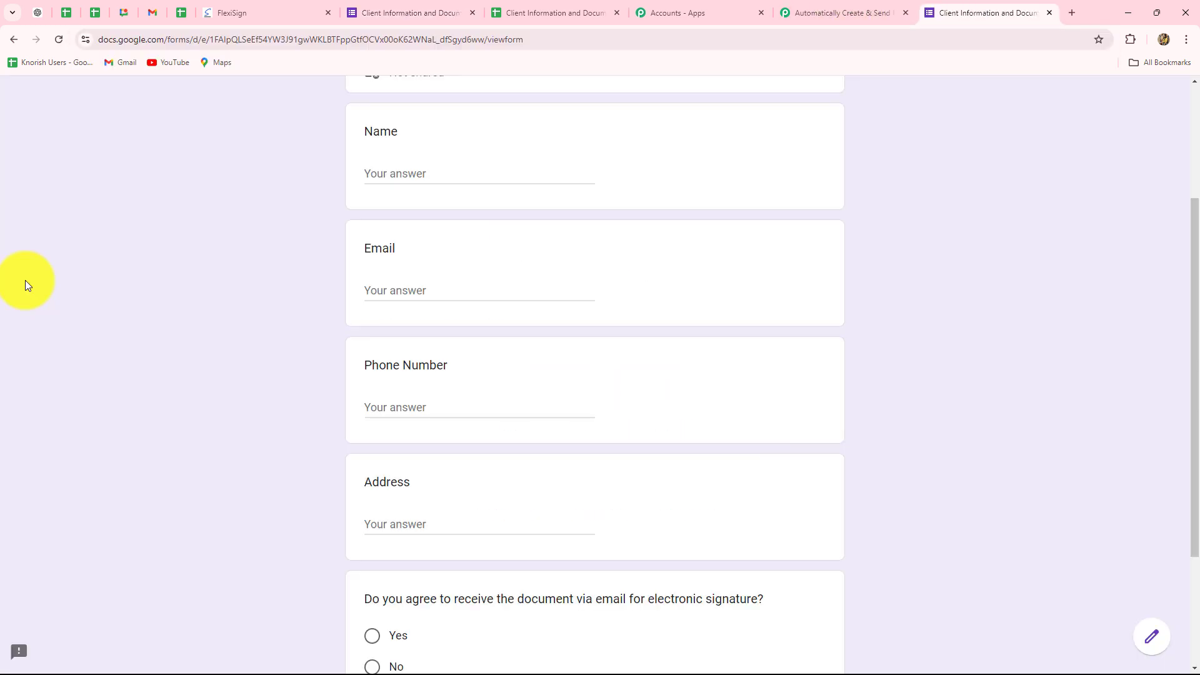
{"action": "left_click", "coordinate": [403, 174]}
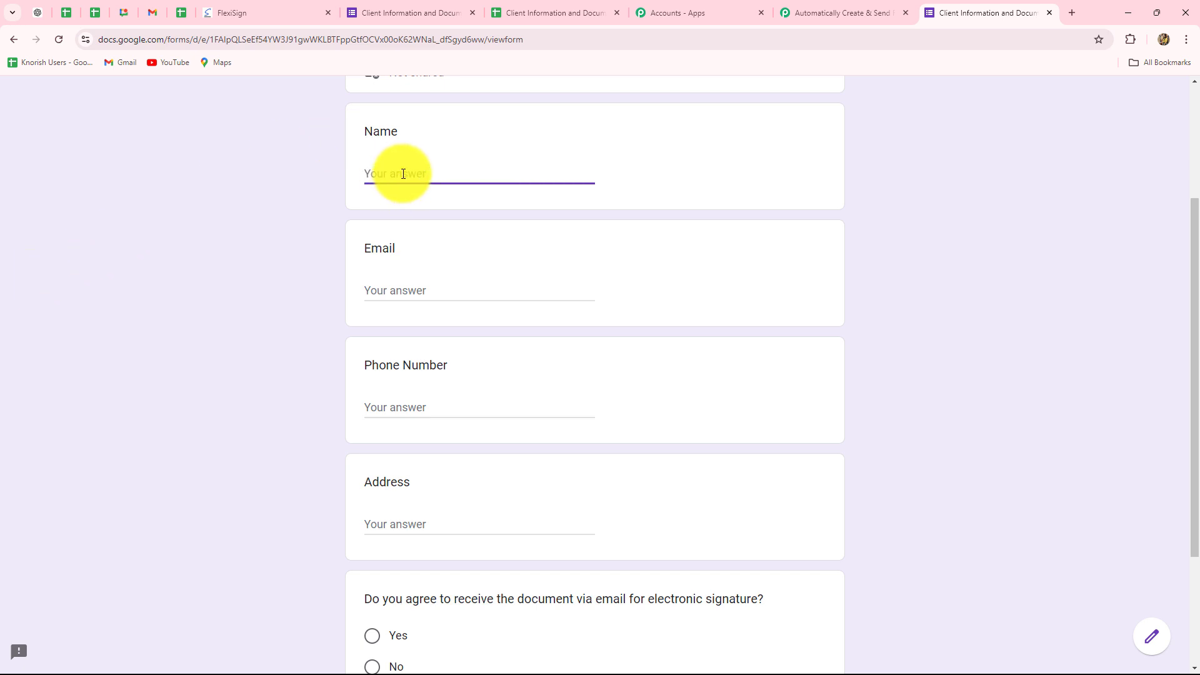
{"action": "type", "text": "Dummy Persom"}
{"action": "key", "text": "BackSpace"}
{"action": "type", "text": "n"}
{"action": "left_click", "coordinate": [386, 295]}
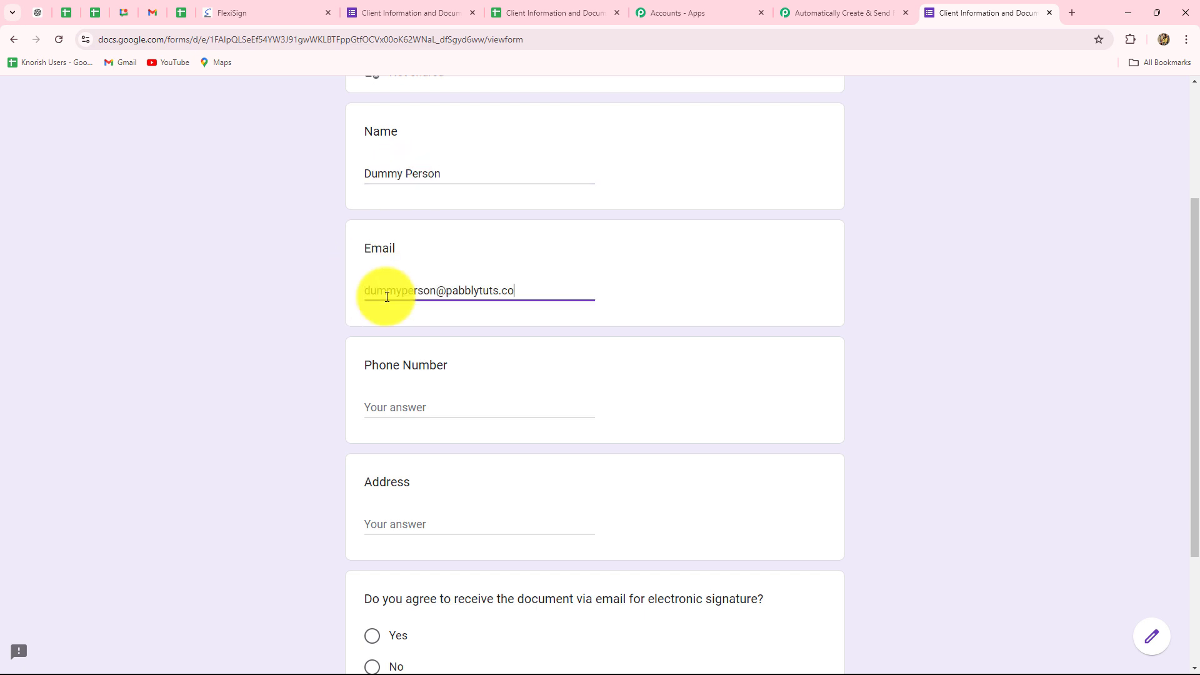
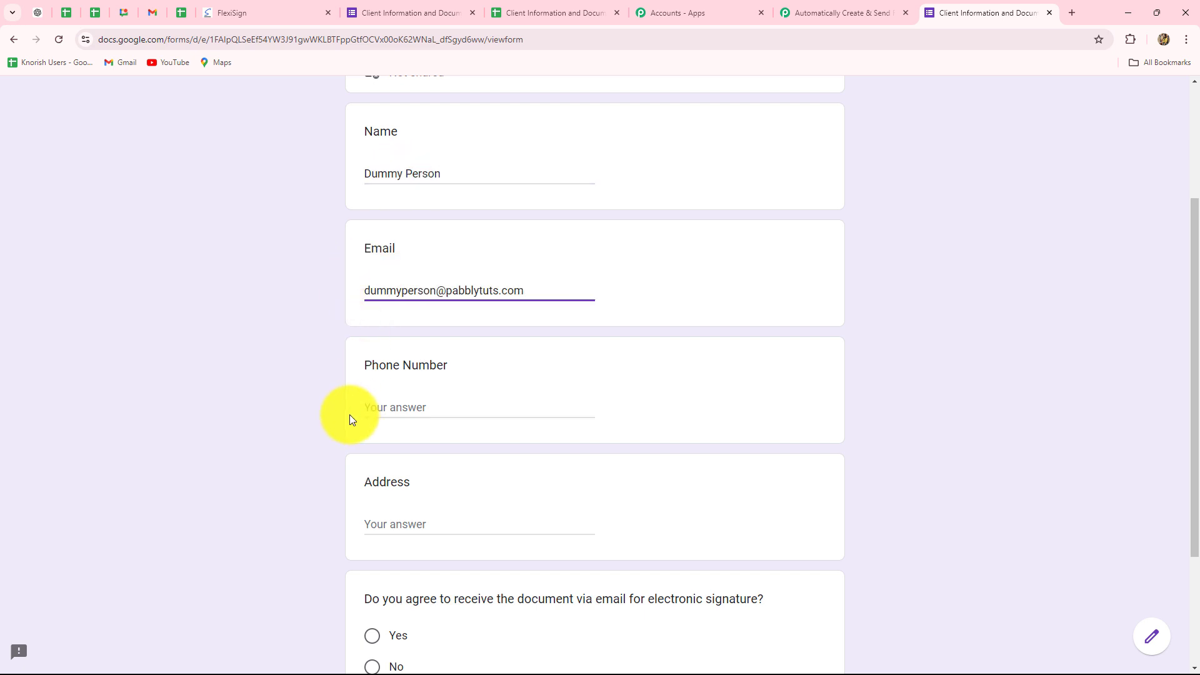
Fill in the test client's phone number and address, answer Yes to receiving the document via email, and submit the form
{"action": "scroll", "coordinate": [350, 414], "scroll_direction": "down", "scroll_amount": 2}
{"action": "left_click", "coordinate": [387, 288]}
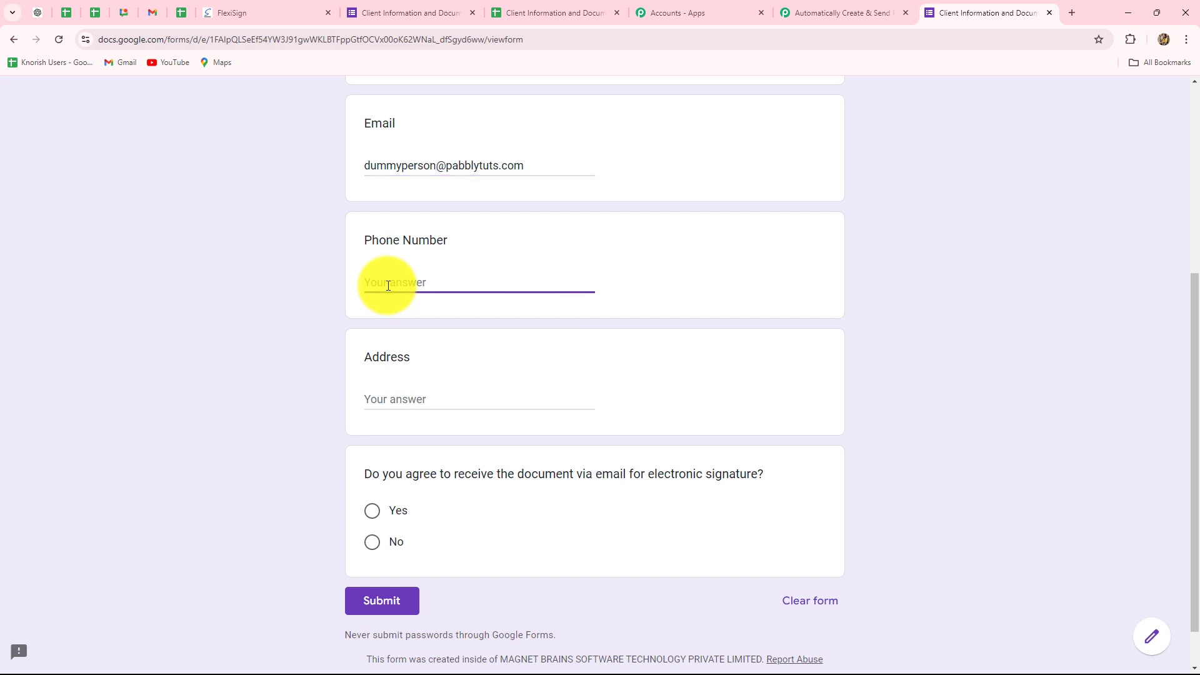
{"action": "type", "text": "8888877777"}
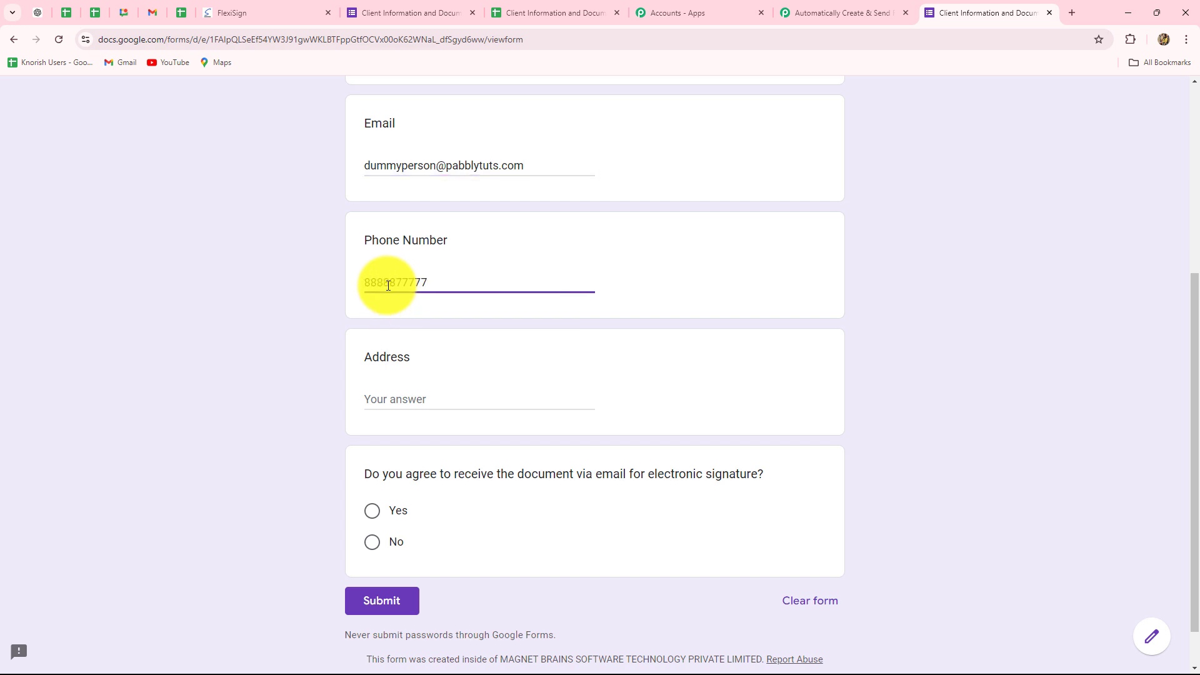
{"action": "left_click", "coordinate": [388, 397]}
{"action": "type", "text": "12, New Street"}
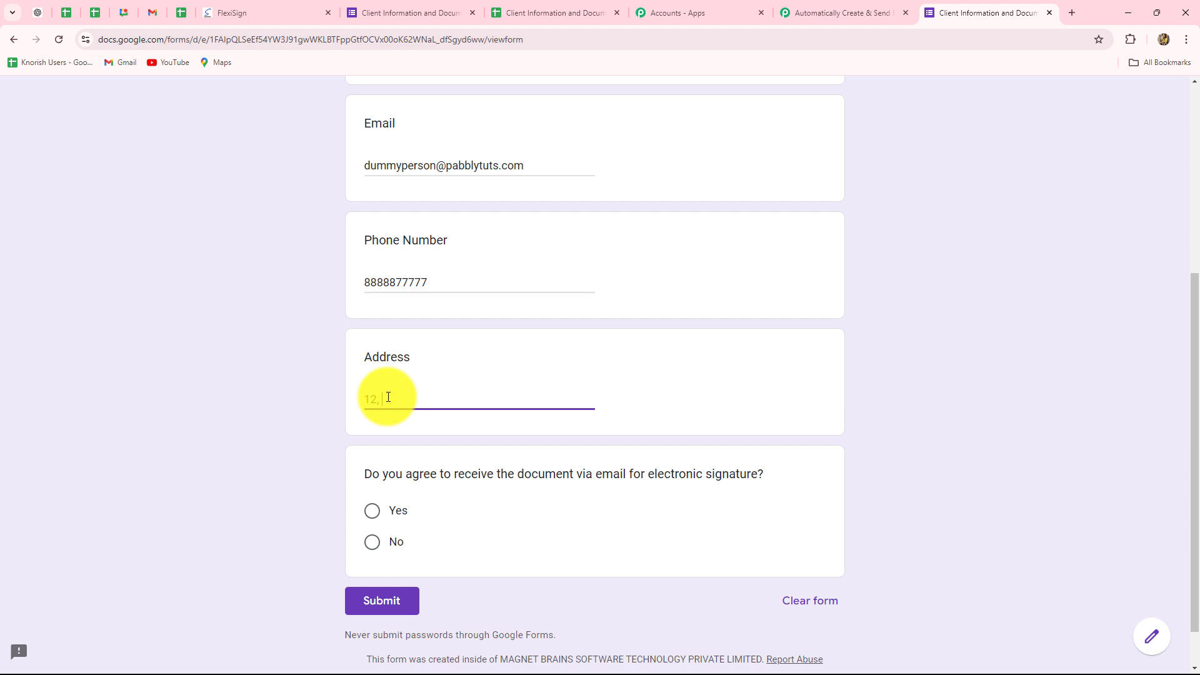
{"action": "left_click", "coordinate": [374, 518]}
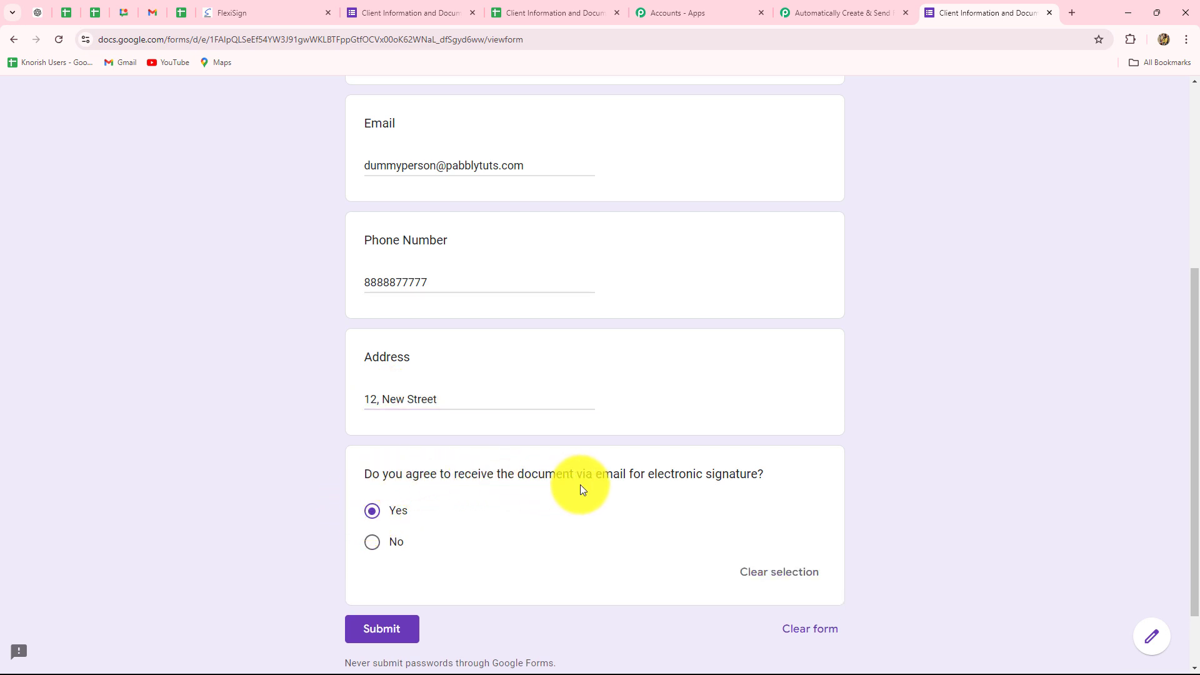
{"action": "scroll", "coordinate": [580, 489], "scroll_direction": "down", "scroll_amount": 1}
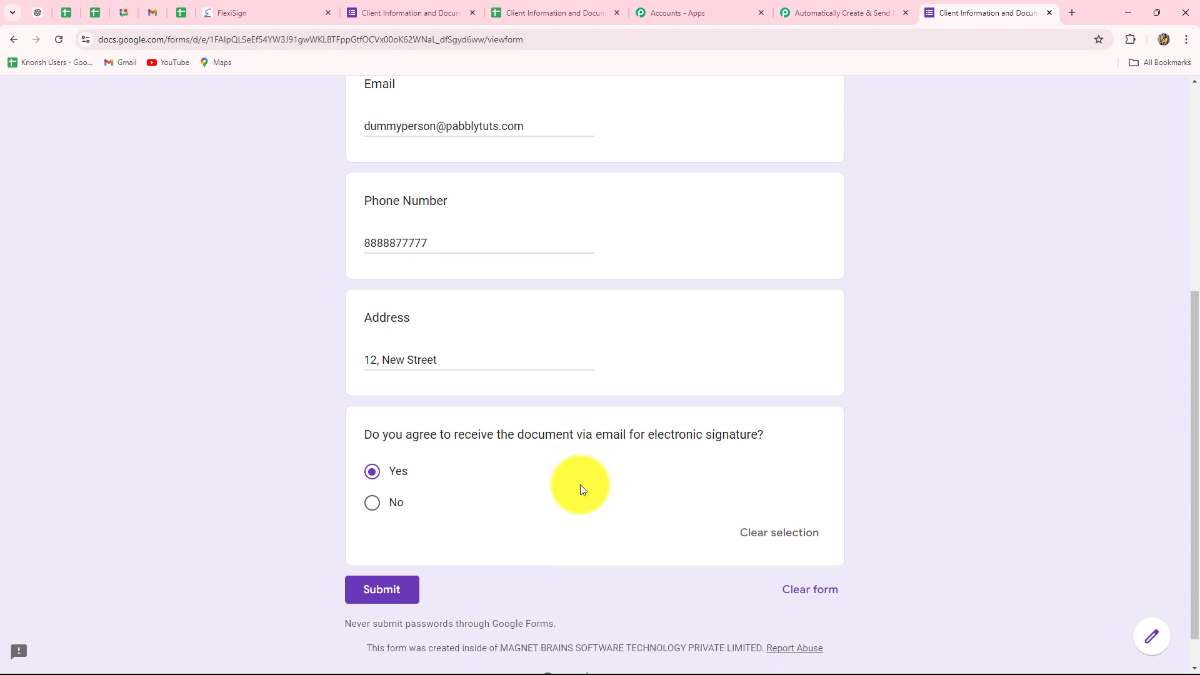
{"action": "left_click", "coordinate": [379, 547]}
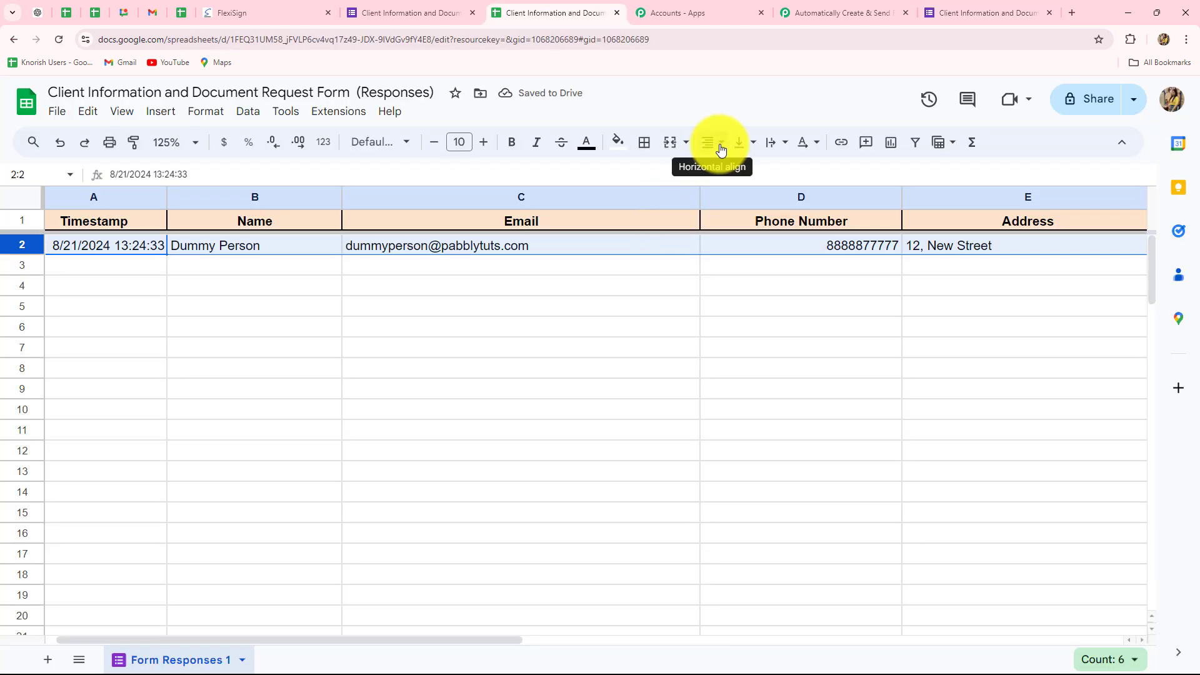
Check the test submission's values across all columns of the responses spreadsheet
{"action": "left_click", "coordinate": [719, 144]}
{"action": "left_click", "coordinate": [737, 173]}
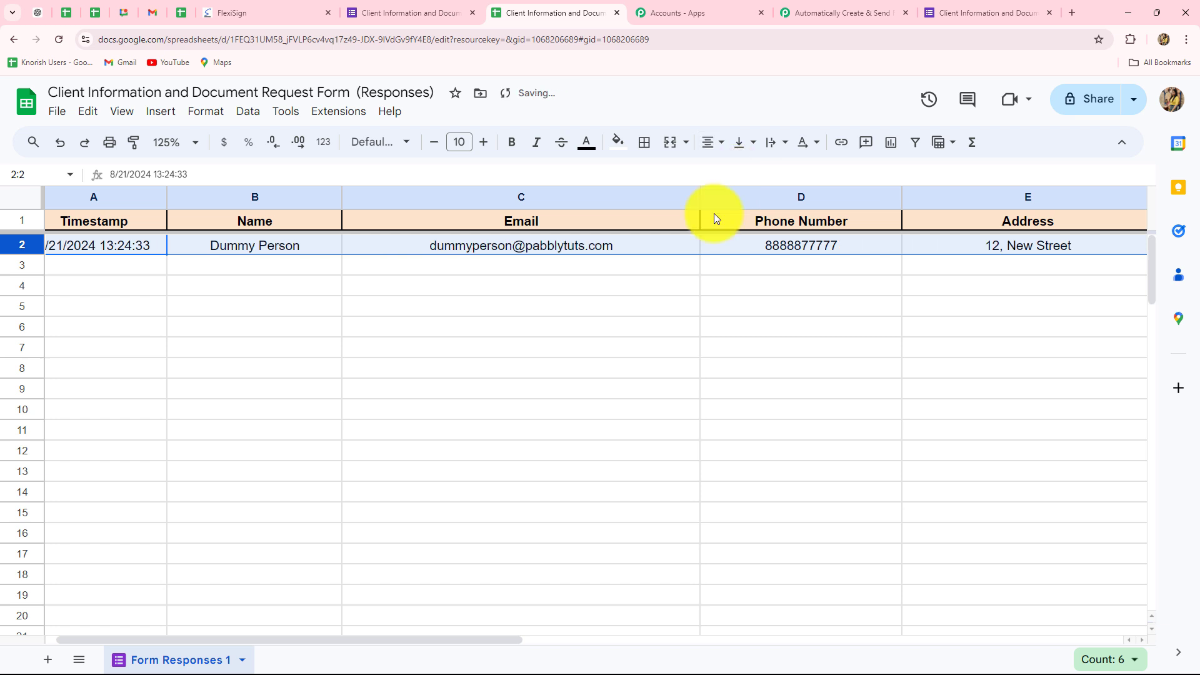
{"action": "left_click", "coordinate": [578, 350]}
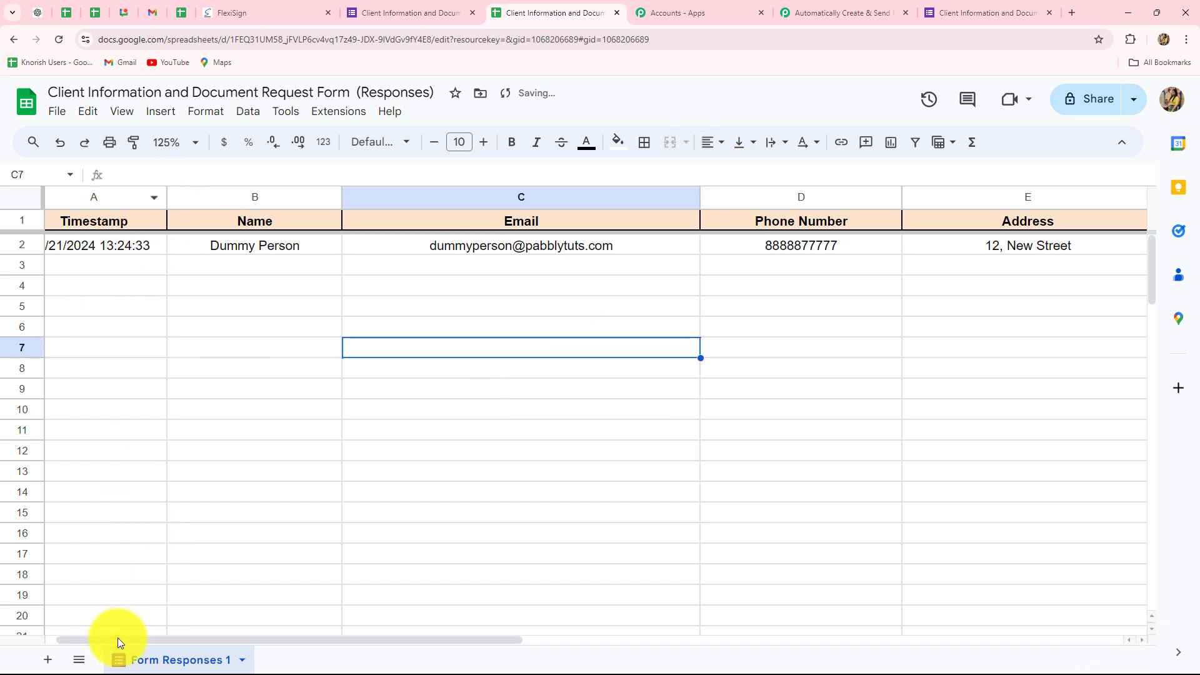
{"action": "left_click_drag", "start_coordinate": [118, 638], "coordinate": [45, 628]}
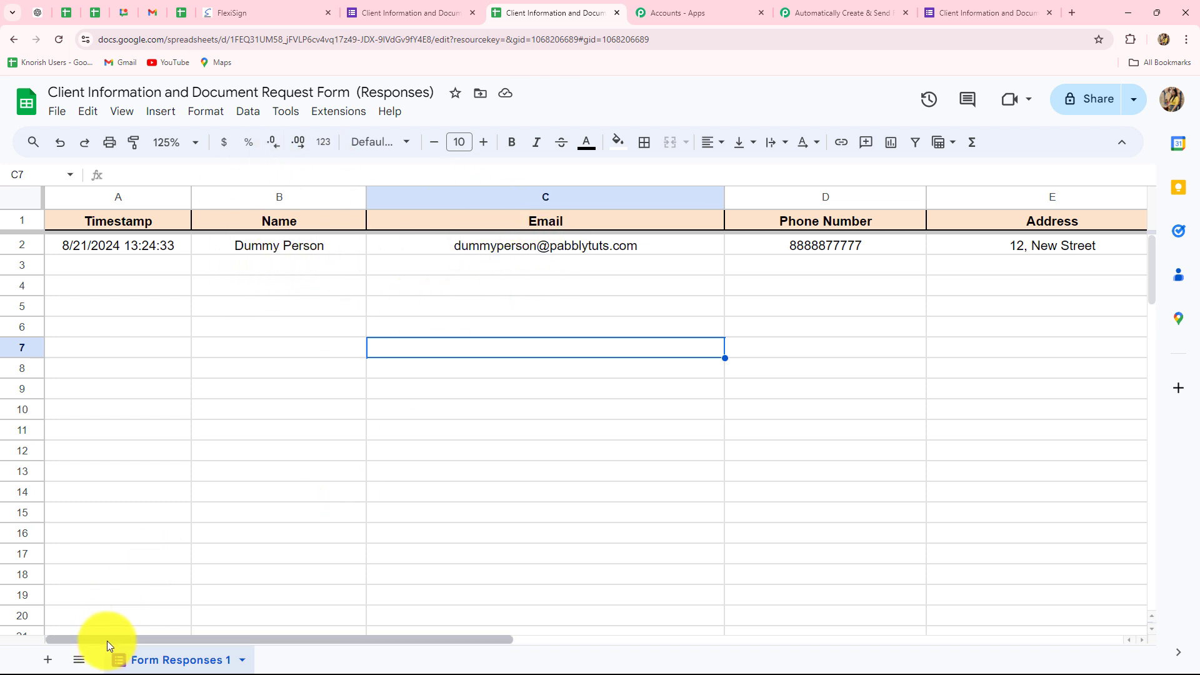
{"action": "left_click_drag", "start_coordinate": [114, 639], "coordinate": [272, 642]}
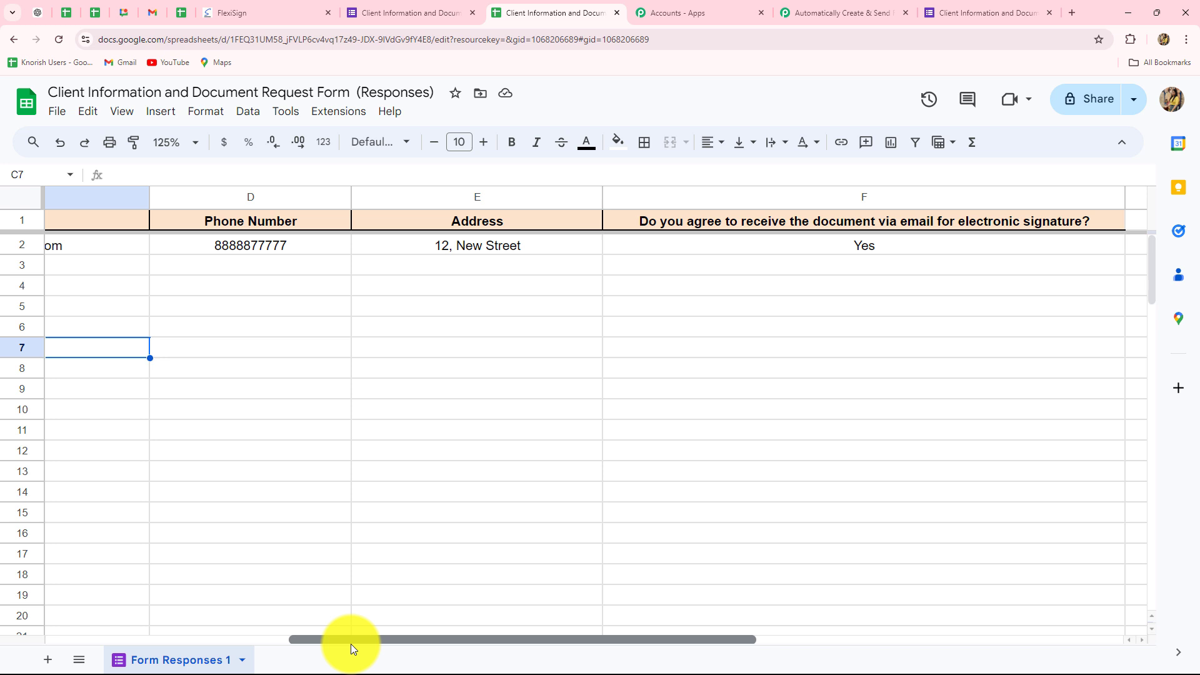
{"action": "left_click_drag", "start_coordinate": [351, 643], "coordinate": [403, 643]}
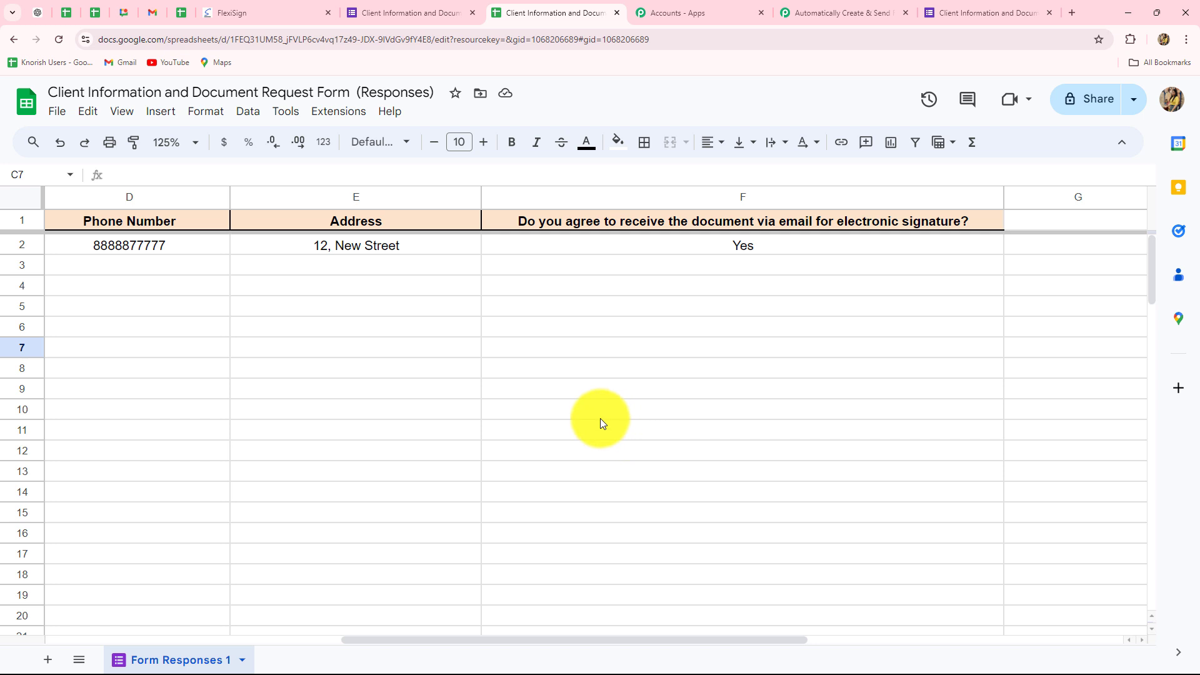
Search the Google Workspace Marketplace for the Pabbly Connect Webhooks add-on, check whether it is installed, and close the marketplace
{"action": "left_click", "coordinate": [336, 119]}
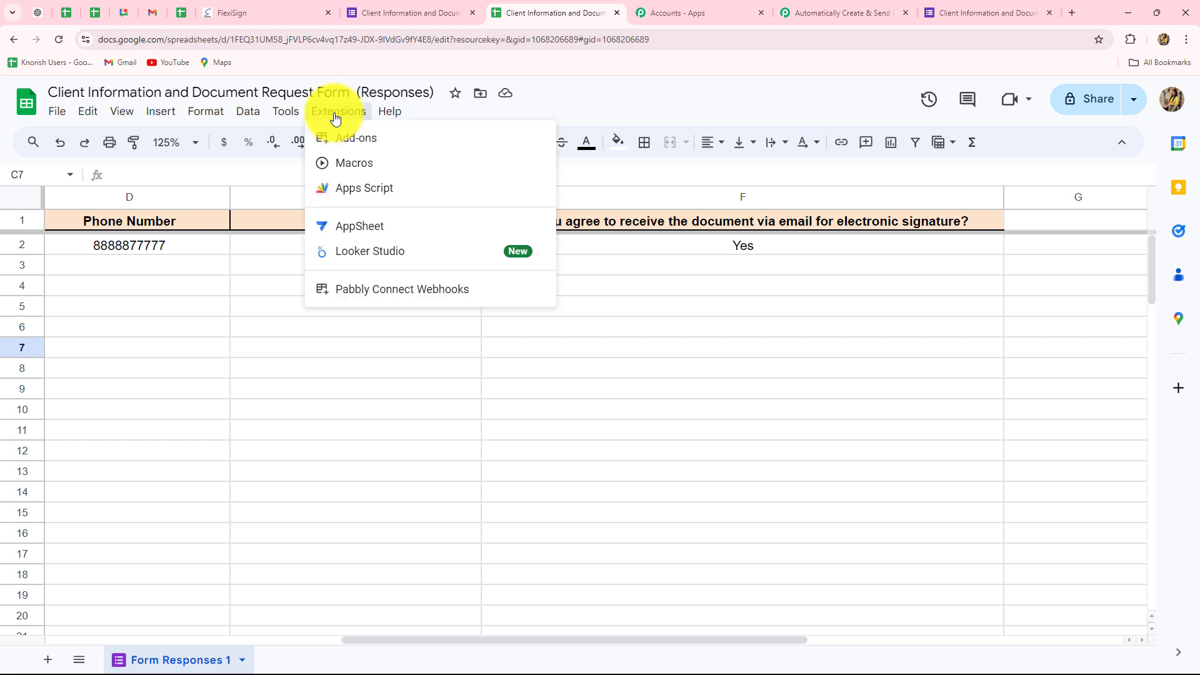
{"action": "mouse_move", "coordinate": [344, 146]}
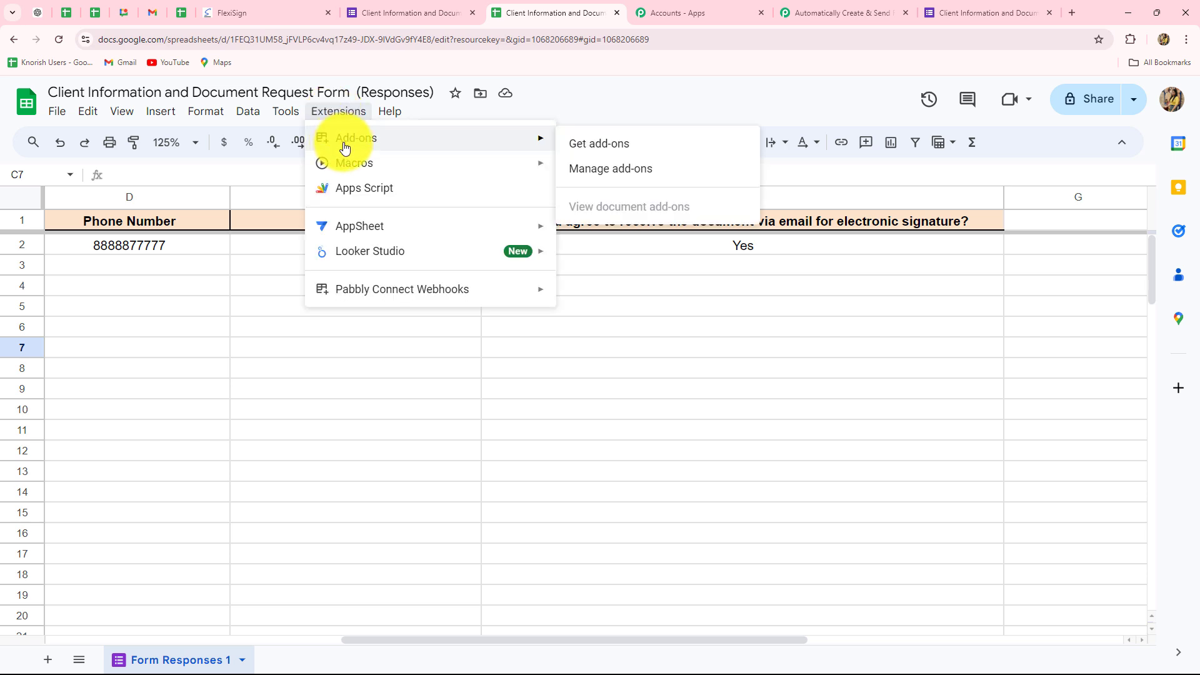
{"action": "left_click", "coordinate": [629, 144]}
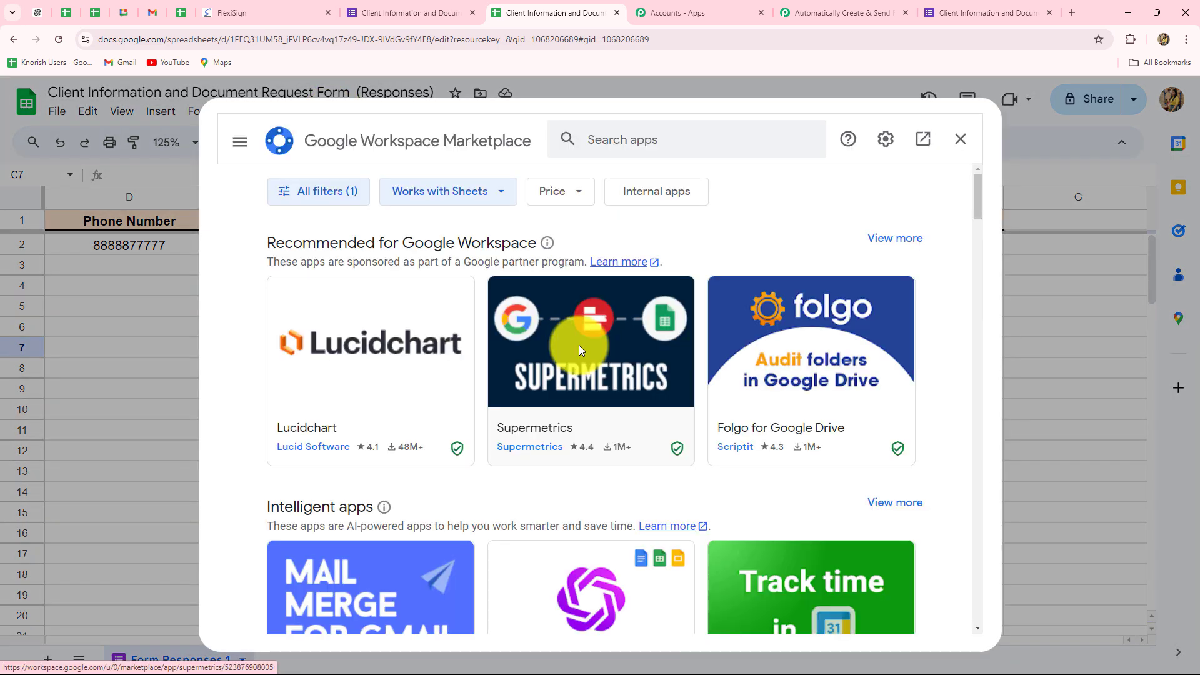
{"action": "left_click", "coordinate": [621, 133]}
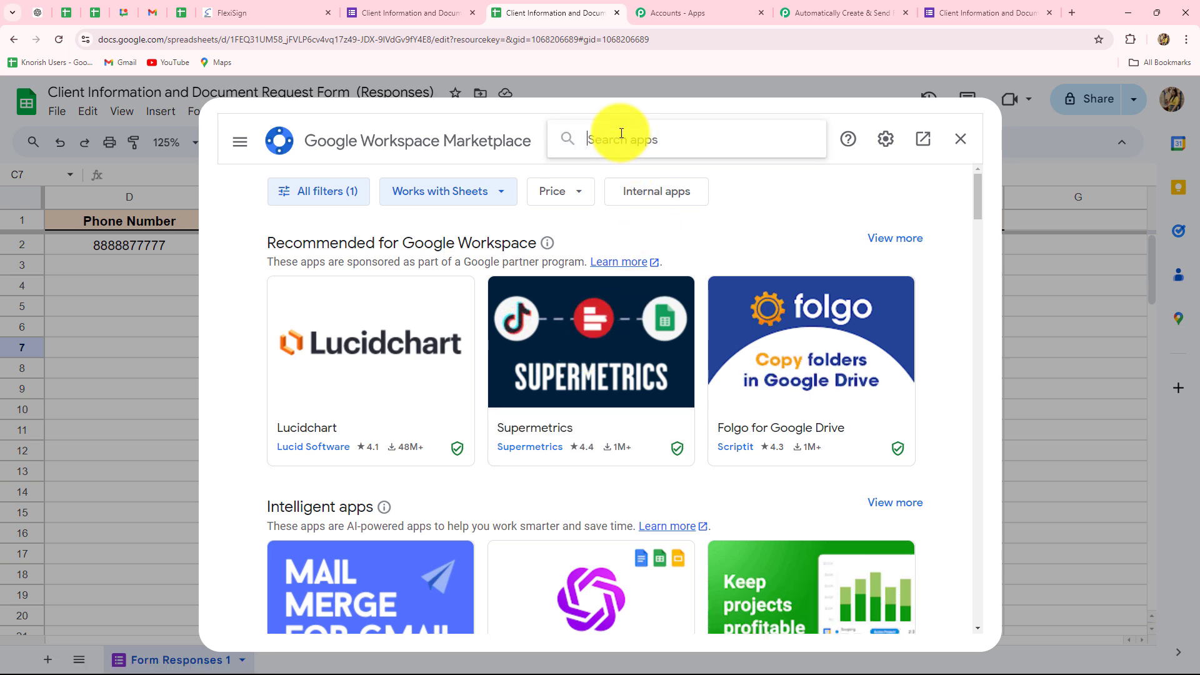
{"action": "type", "text": "Pa"}
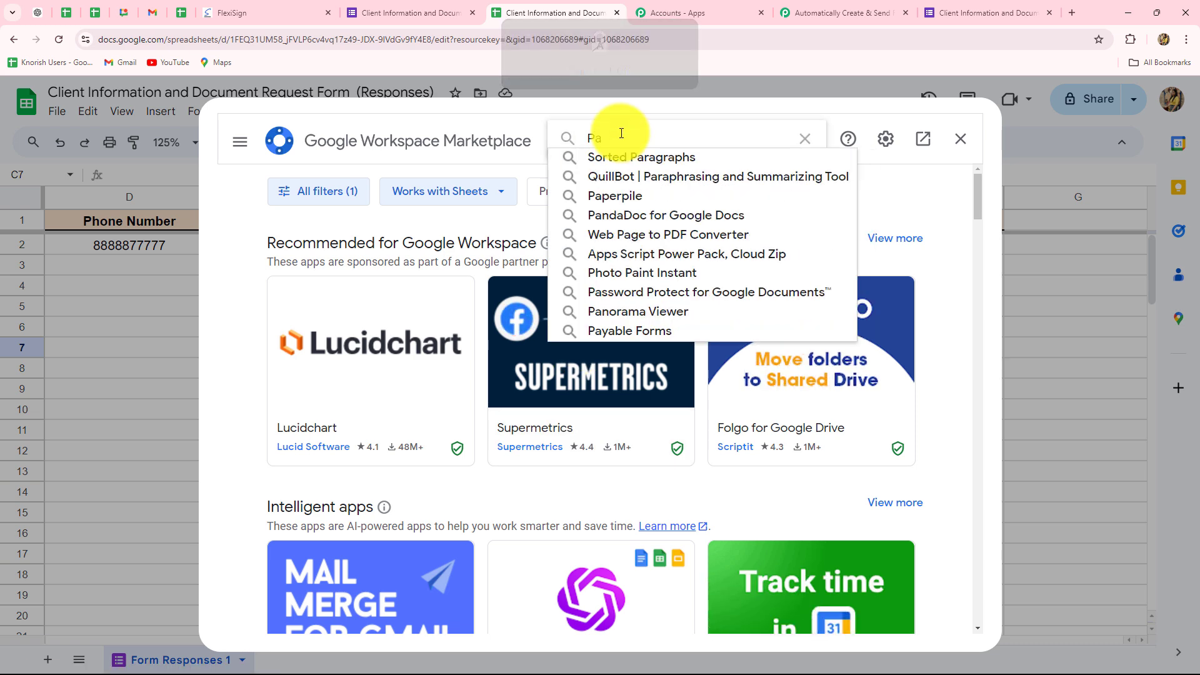
{"action": "type", "text": "bbly"}
{"action": "left_click", "coordinate": [613, 155]}
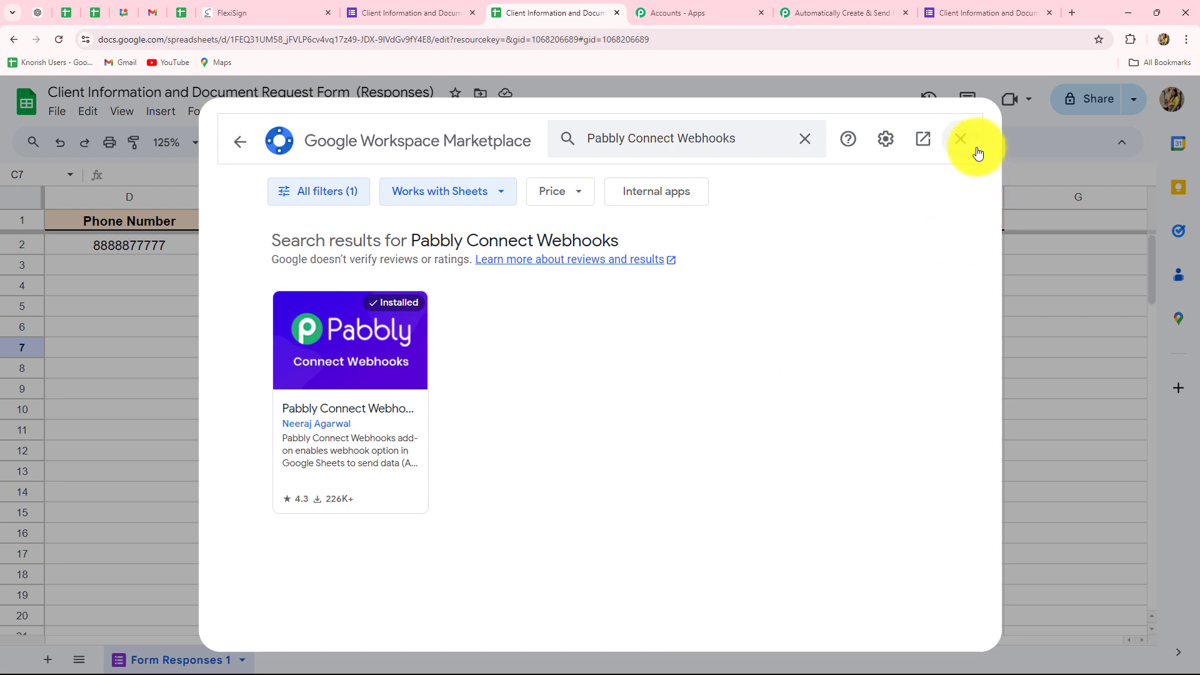
{"action": "left_click", "coordinate": [960, 139]}
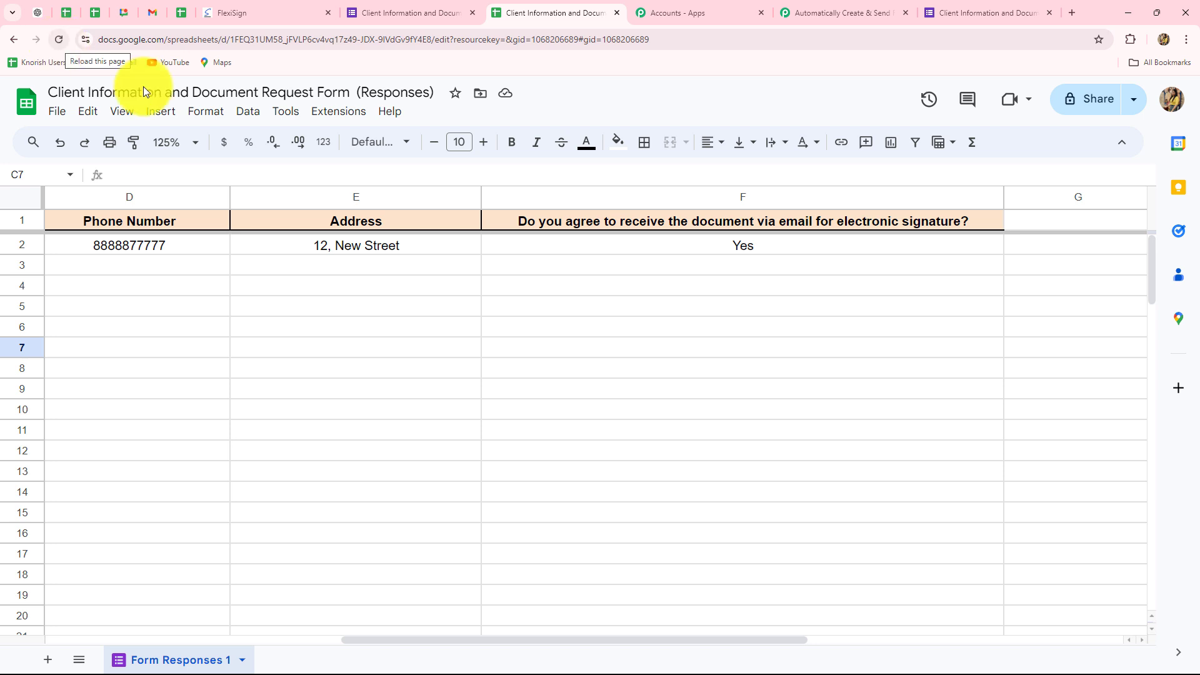
Open the Pabbly Connect Webhooks initial setup for the responses sheet and paste in the webhook URL copied from the Pabbly workflow
{"action": "left_click", "coordinate": [318, 112]}
{"action": "mouse_move", "coordinate": [343, 295]}
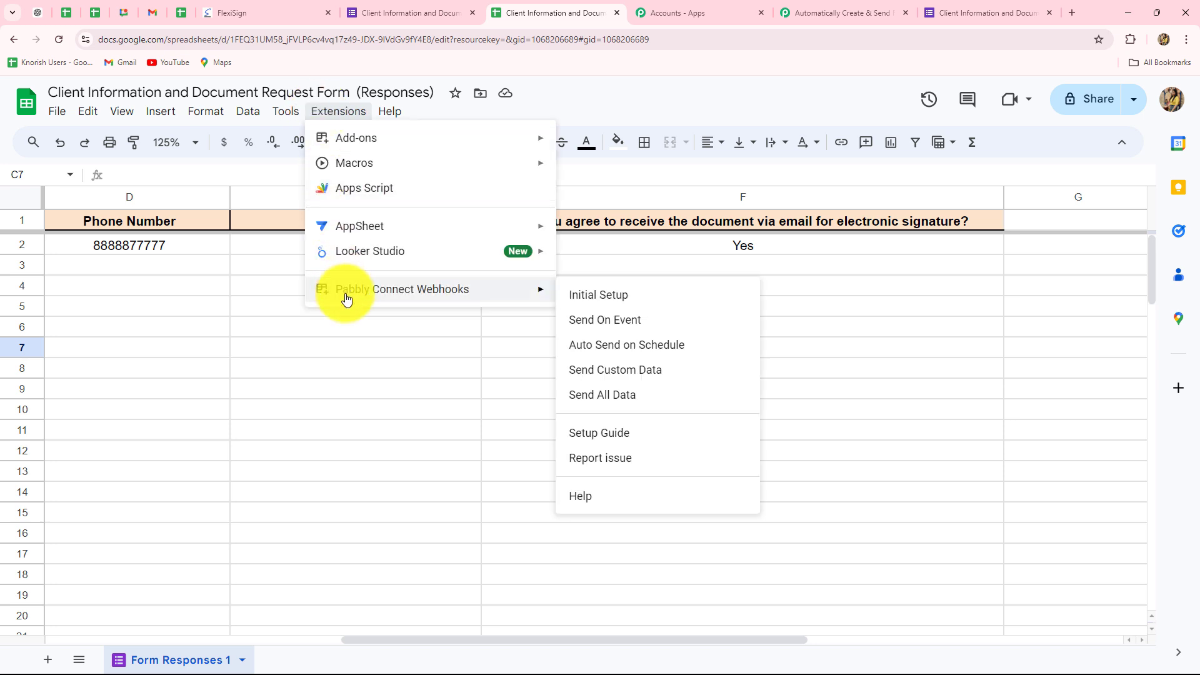
{"action": "left_click", "coordinate": [580, 297]}
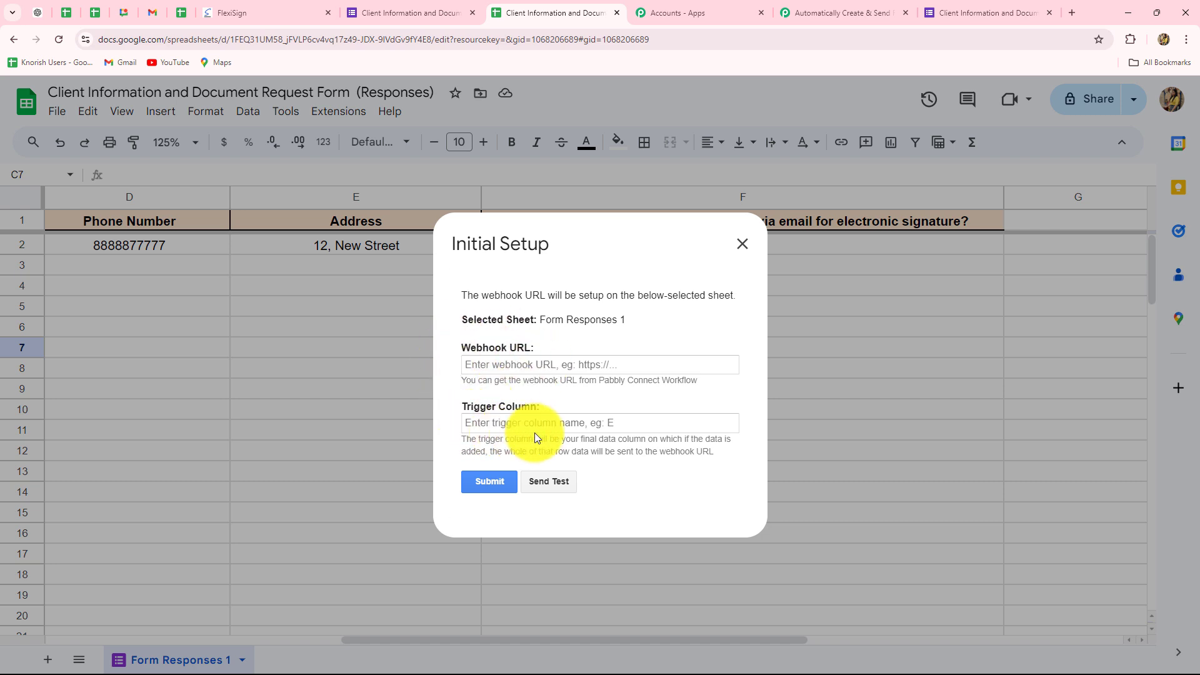
{"action": "left_click", "coordinate": [818, 11]}
{"action": "left_click", "coordinate": [931, 322]}
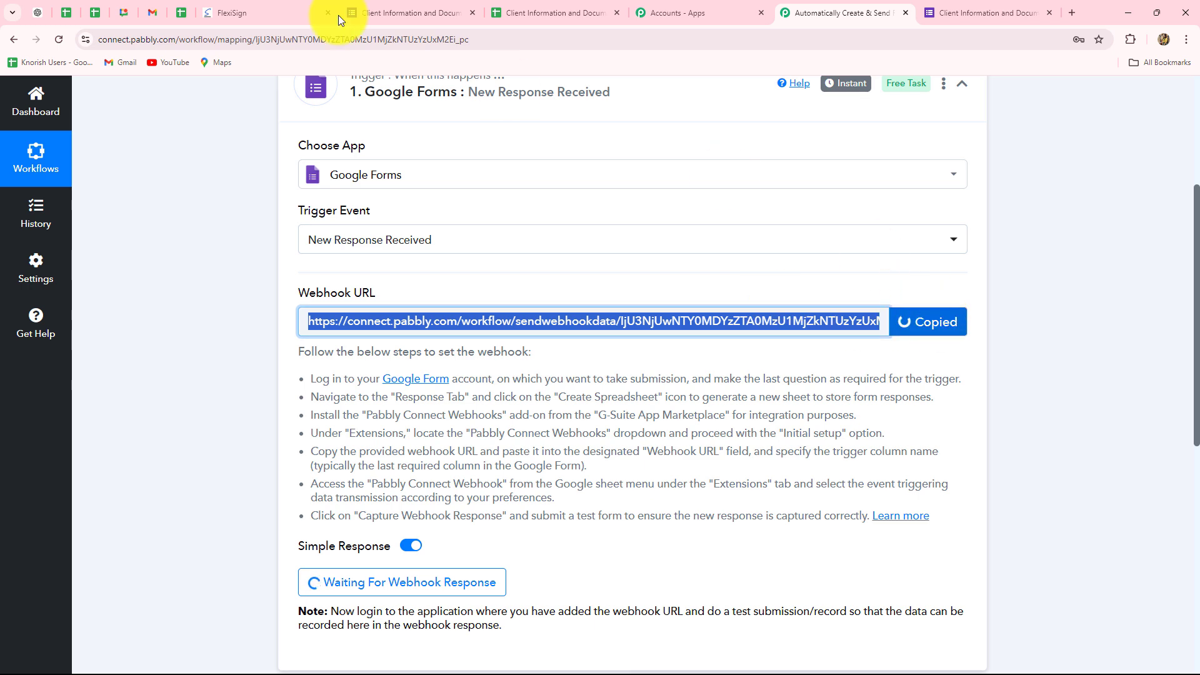
{"action": "left_click", "coordinate": [519, 12]}
{"action": "left_click", "coordinate": [493, 366]}
{"action": "key", "text": "ctrl+v"}
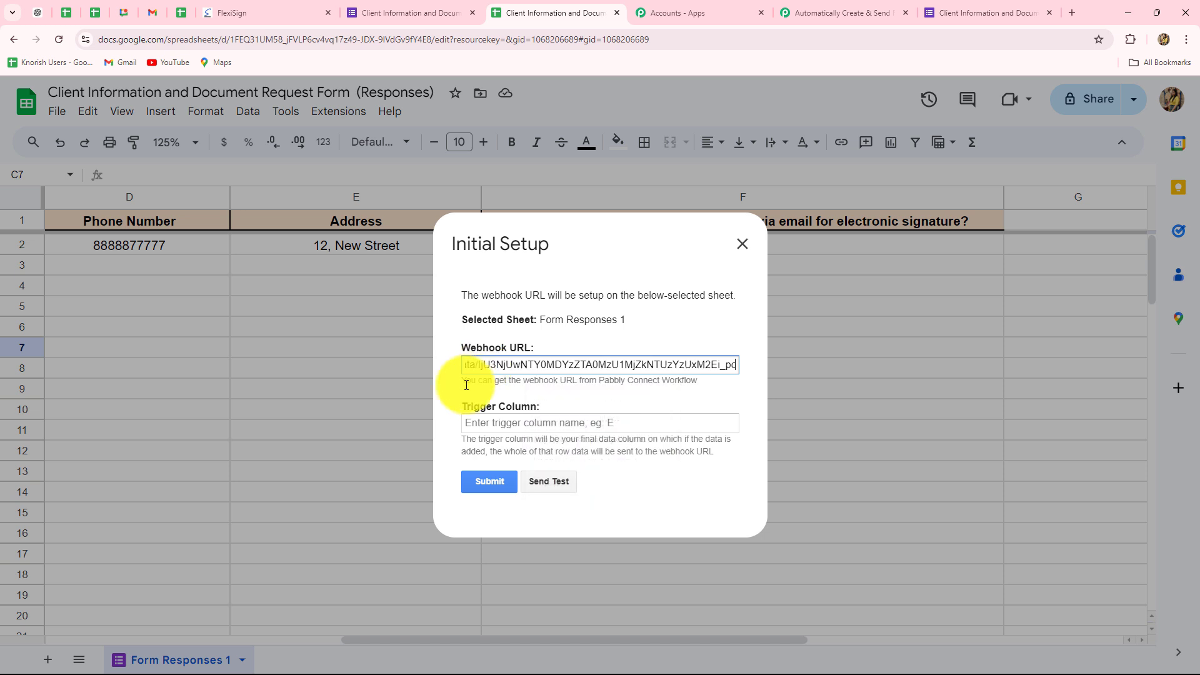
{"action": "left_click", "coordinate": [517, 336]}
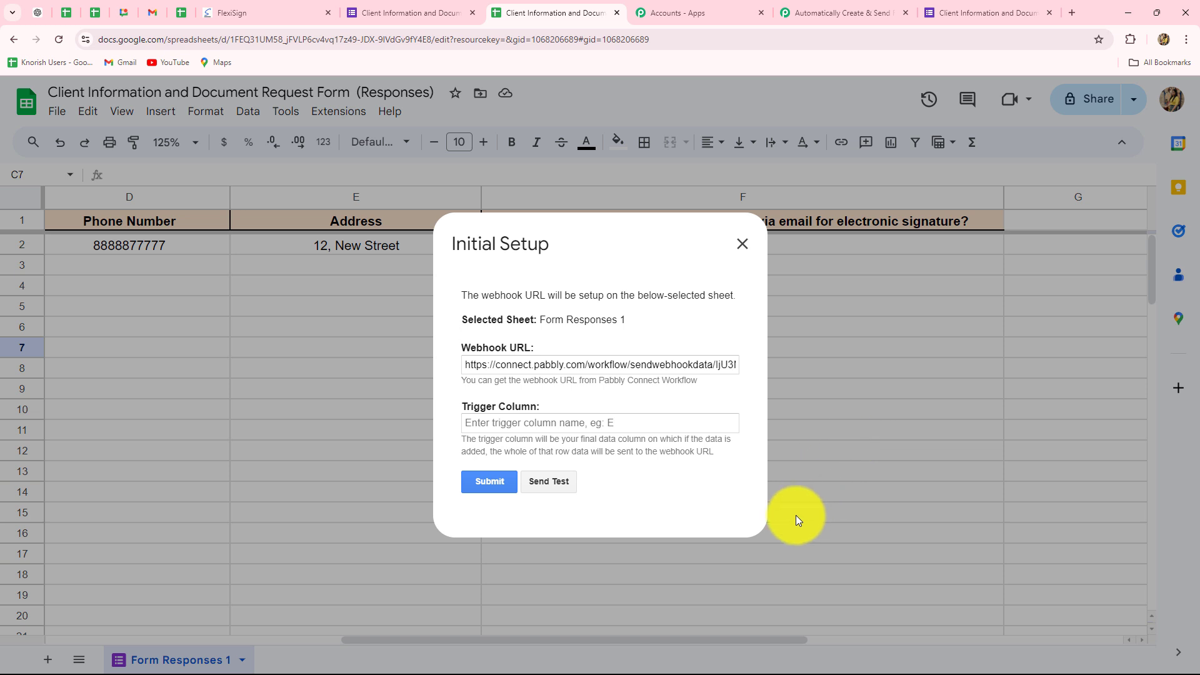
Set the trigger column to F, send the test data, submit the webhook setup, and close it
{"action": "left_click", "coordinate": [617, 423]}
{"action": "key", "text": "Caps_Lock"}
{"action": "type", "text": "F"}
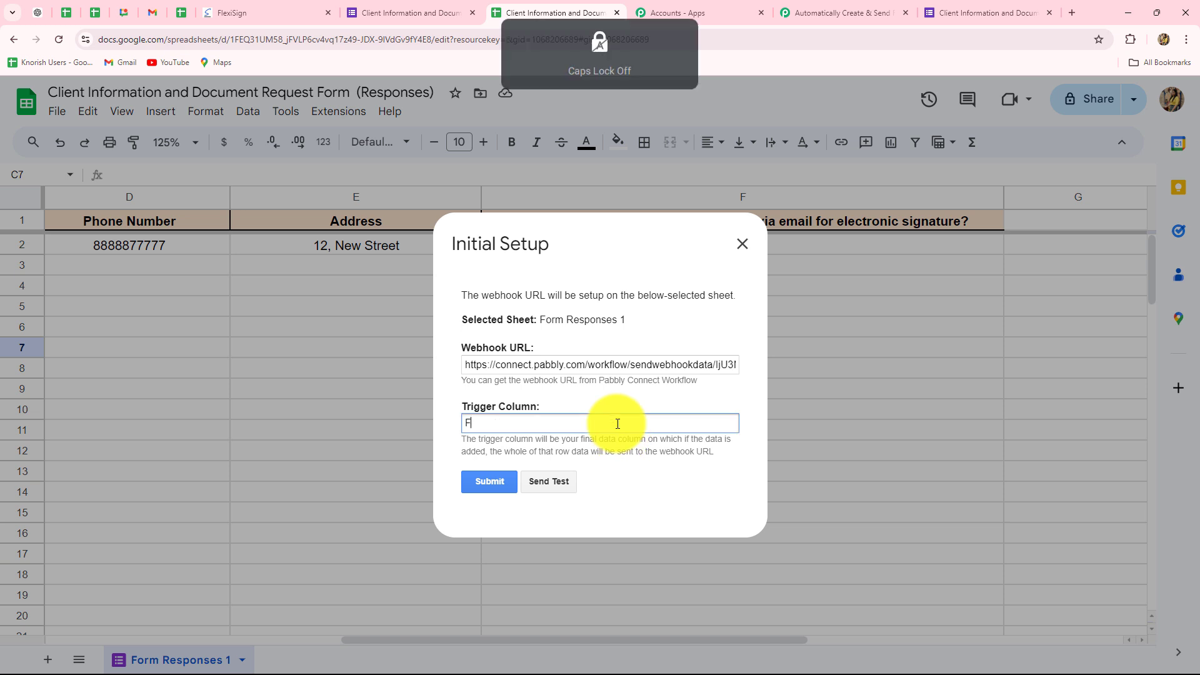
{"action": "left_click", "coordinate": [539, 481]}
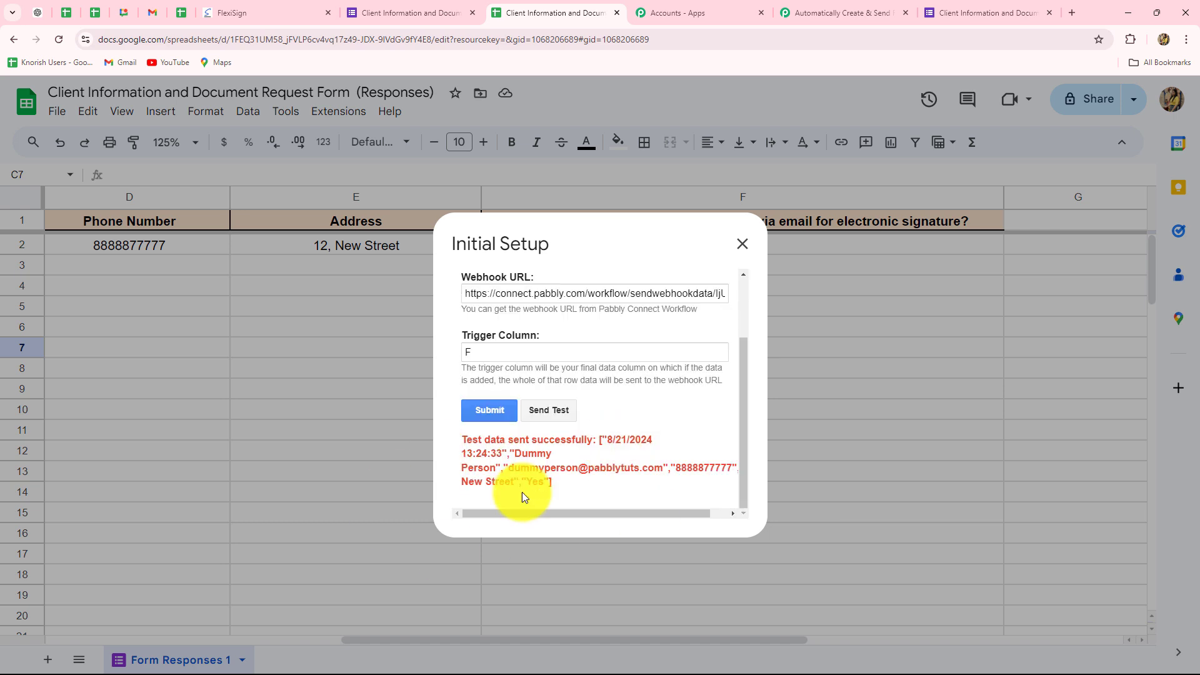
{"action": "left_click", "coordinate": [489, 415]}
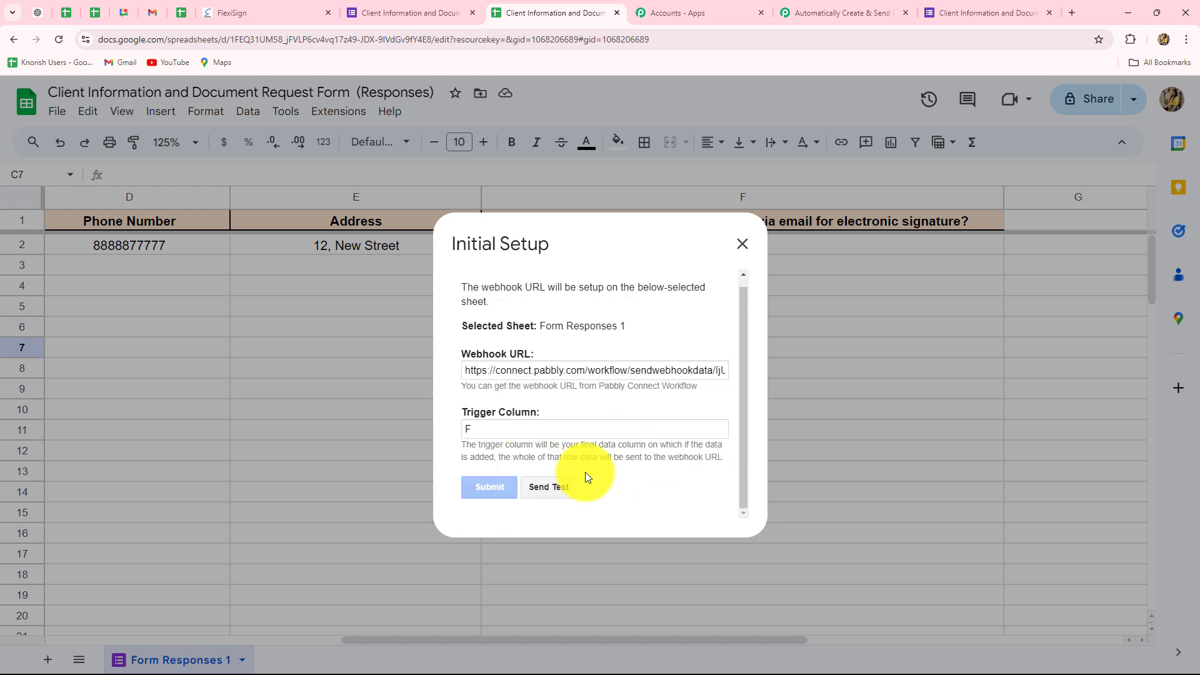
{"action": "left_click", "coordinate": [744, 243]}
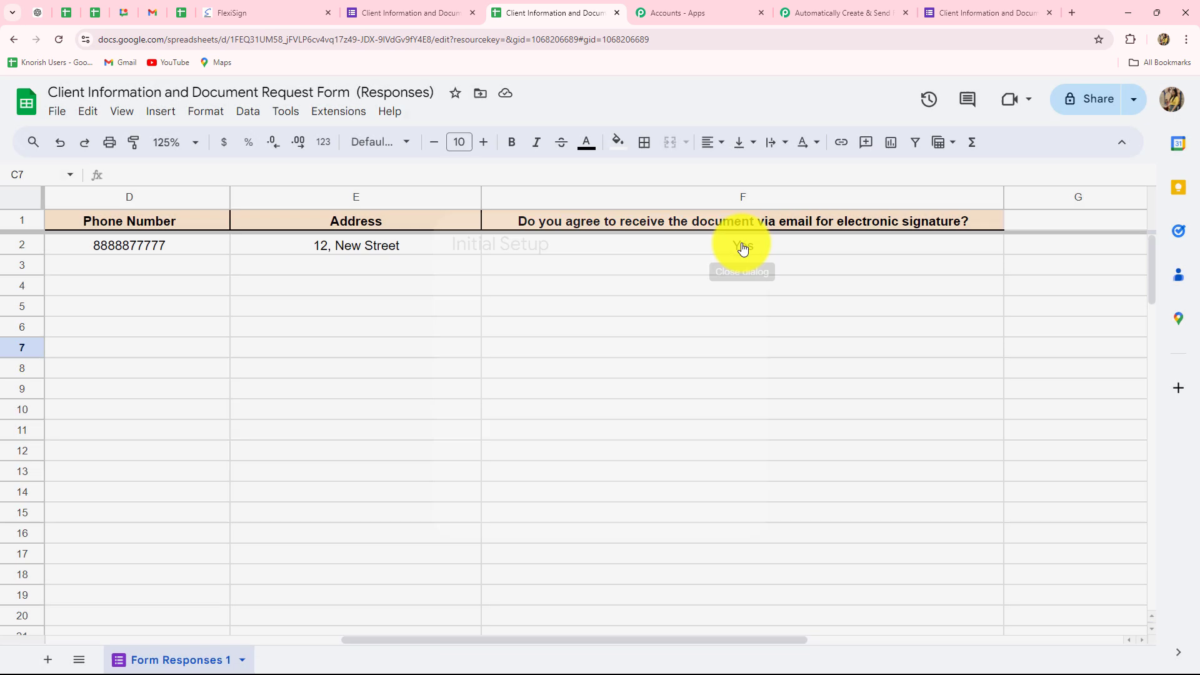
Review the captured webhook response in the Pabbly workflow, covering the trigger column, timestamp, spreadsheet and sheet details, and row index
{"action": "left_click", "coordinate": [835, 6]}
{"action": "scroll", "coordinate": [966, 305], "scroll_direction": "down", "scroll_amount": 9}
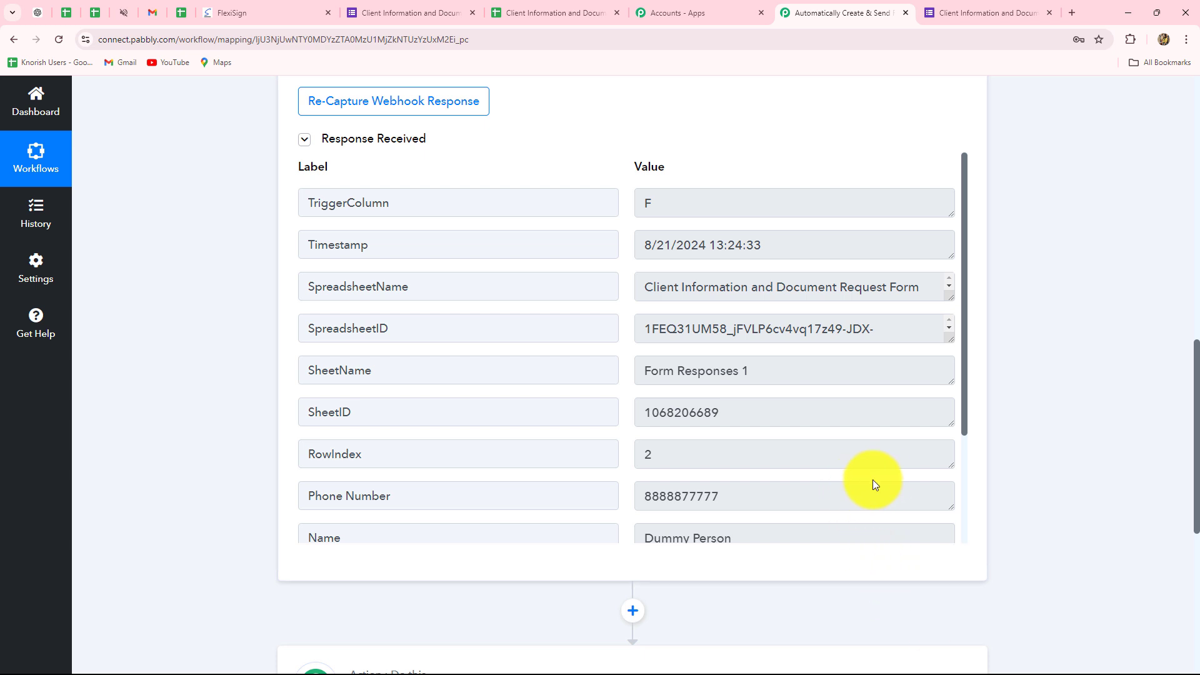
{"action": "left_click", "coordinate": [678, 206]}
{"action": "key", "text": "Tab"}
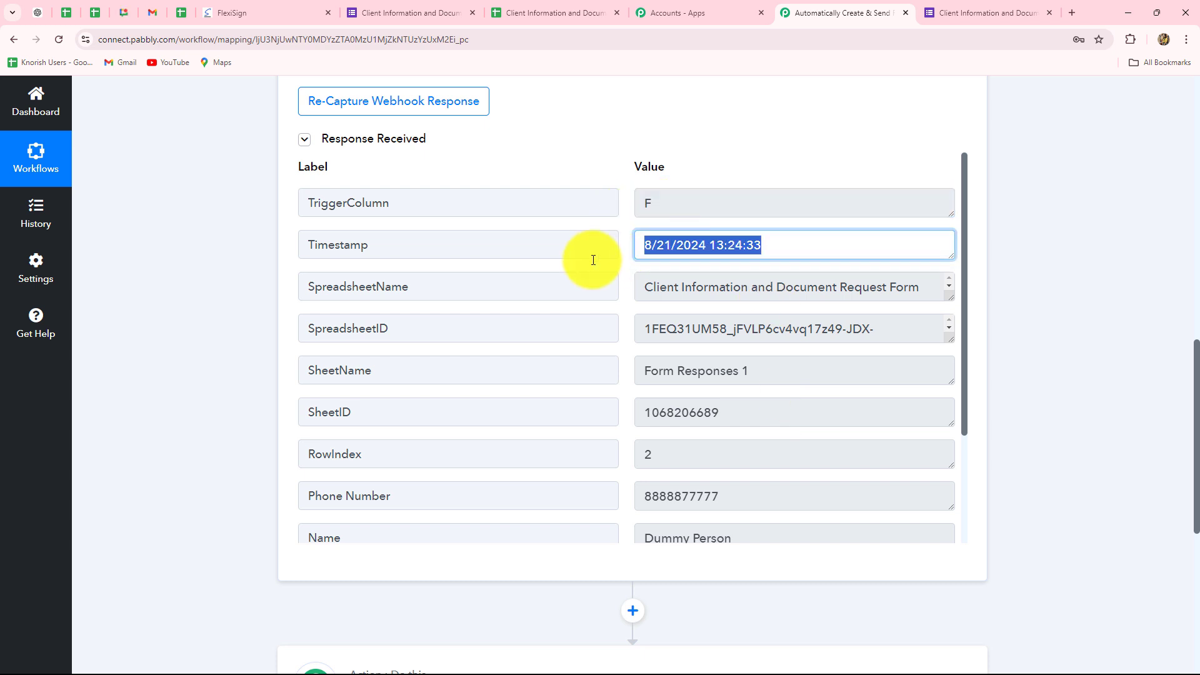
{"action": "left_click", "coordinate": [911, 292]}
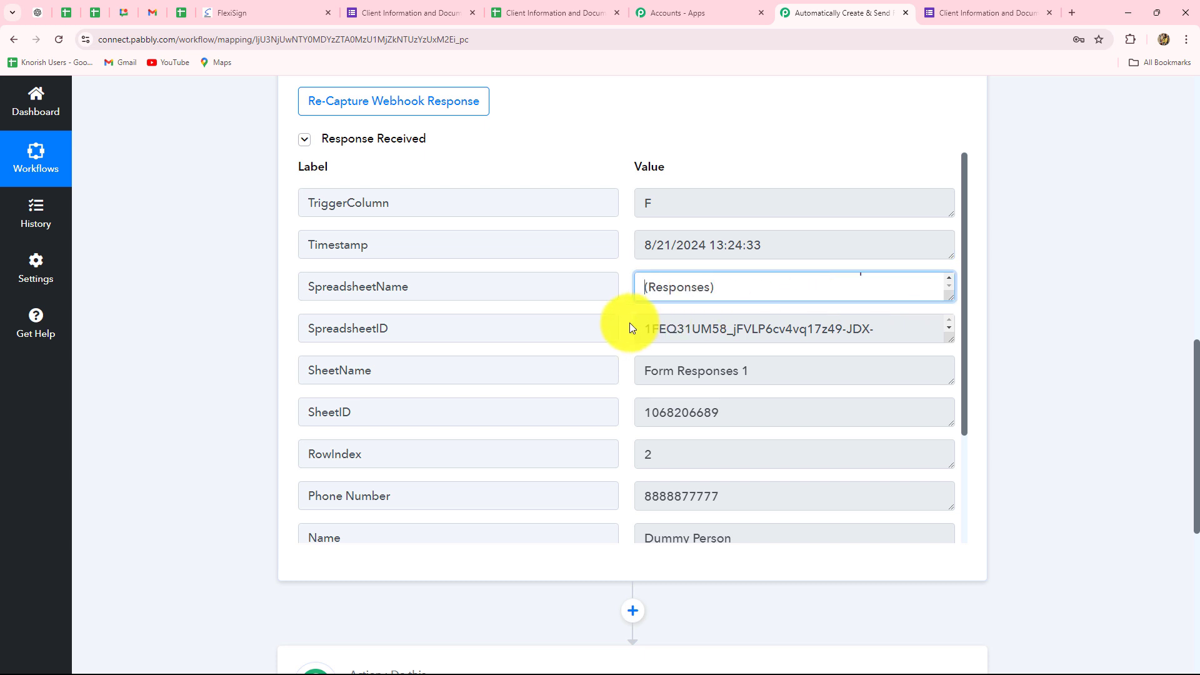
{"action": "left_click", "coordinate": [653, 340]}
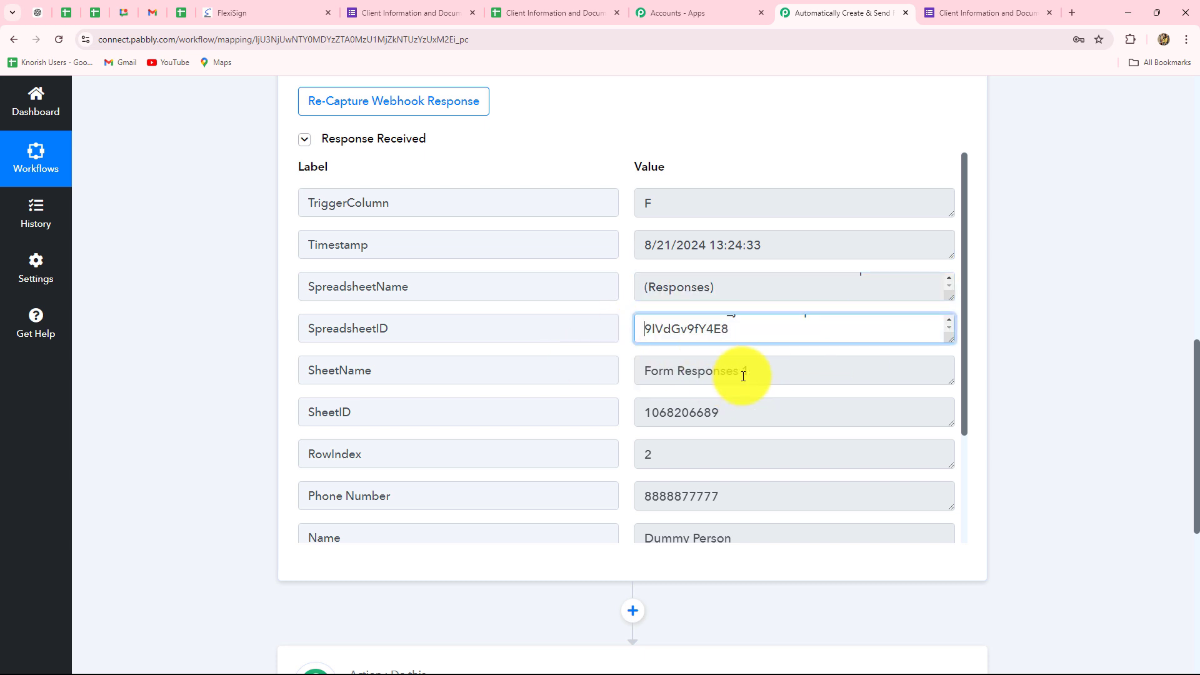
{"action": "key", "text": "Tab"}
{"action": "key", "text": "Tab"}
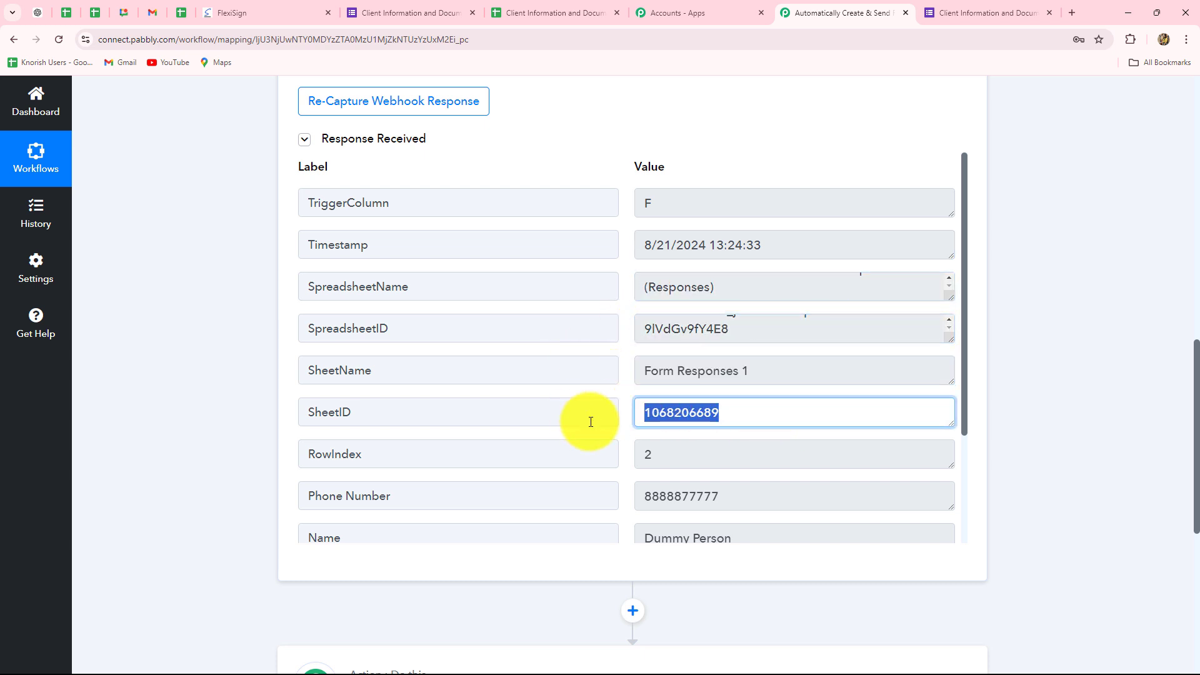
{"action": "scroll", "coordinate": [625, 418], "scroll_direction": "down", "scroll_amount": 2}
{"action": "left_click", "coordinate": [660, 331]}
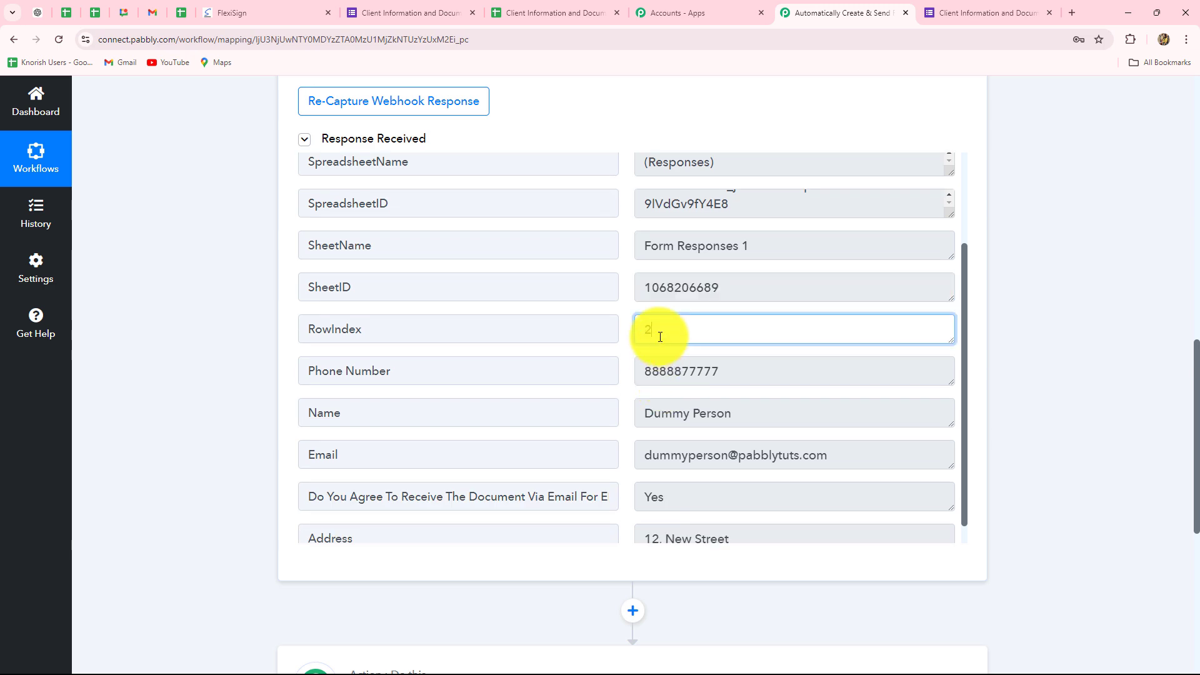
Compare the row index with the responses sheet, and check the client's contact details, consent answer and address in the captured response
{"action": "left_click", "coordinate": [538, 19]}
{"action": "left_click", "coordinate": [870, 11]}
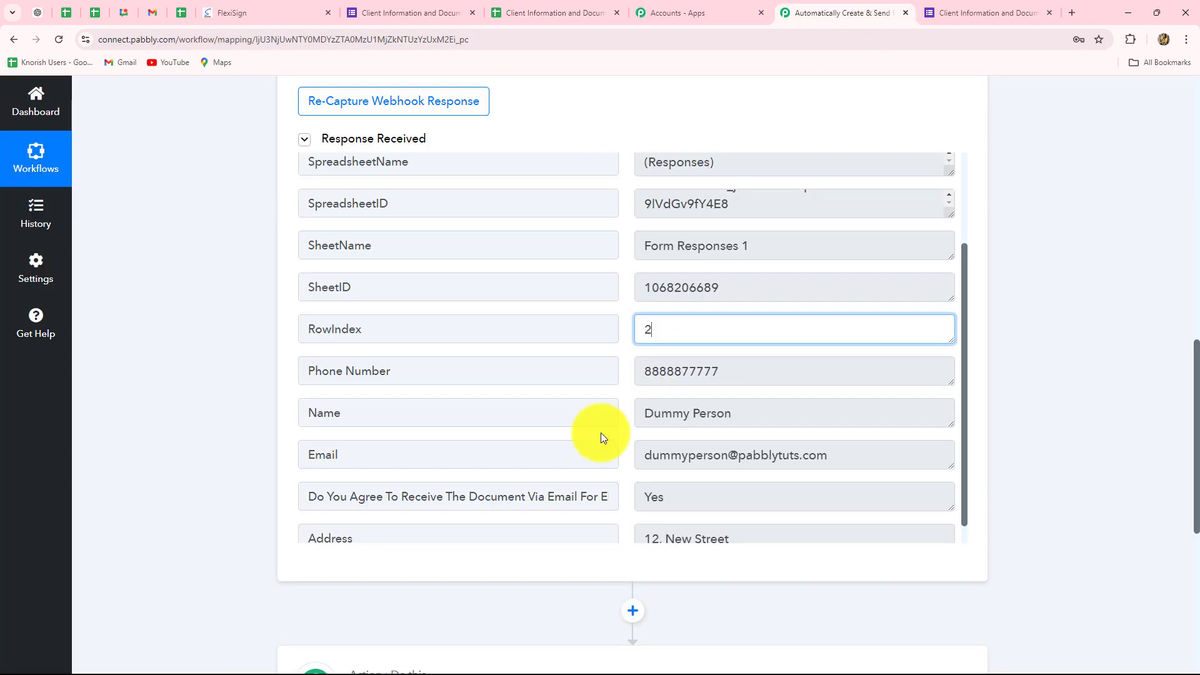
{"action": "key", "text": "Tab"}
{"action": "key", "text": "Tab"}
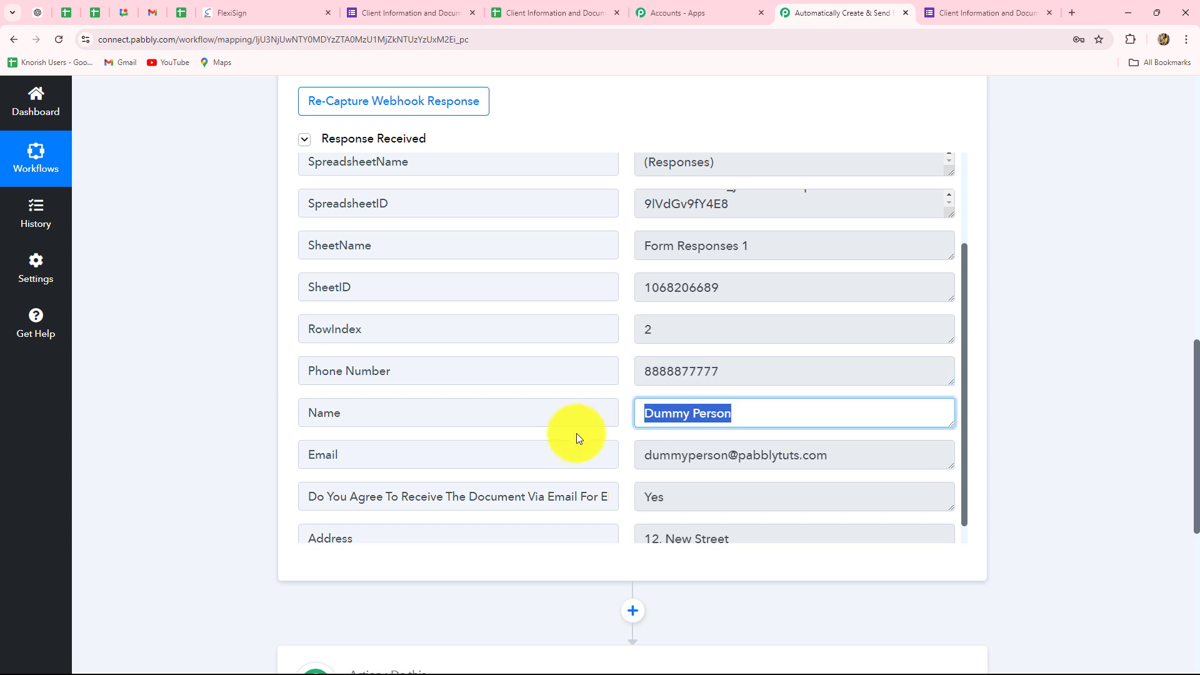
{"action": "key", "text": "Tab"}
{"action": "key", "text": "Tab"}
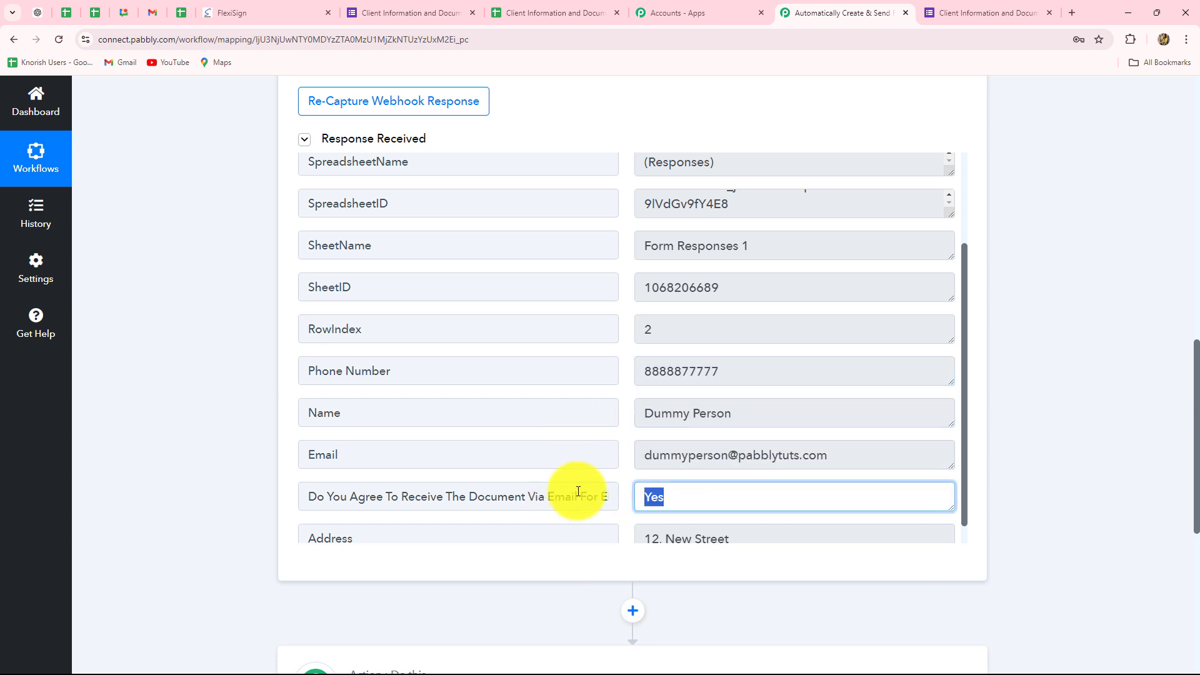
{"action": "scroll", "coordinate": [625, 475], "scroll_direction": "down", "scroll_amount": 1}
{"action": "key", "text": "Tab"}
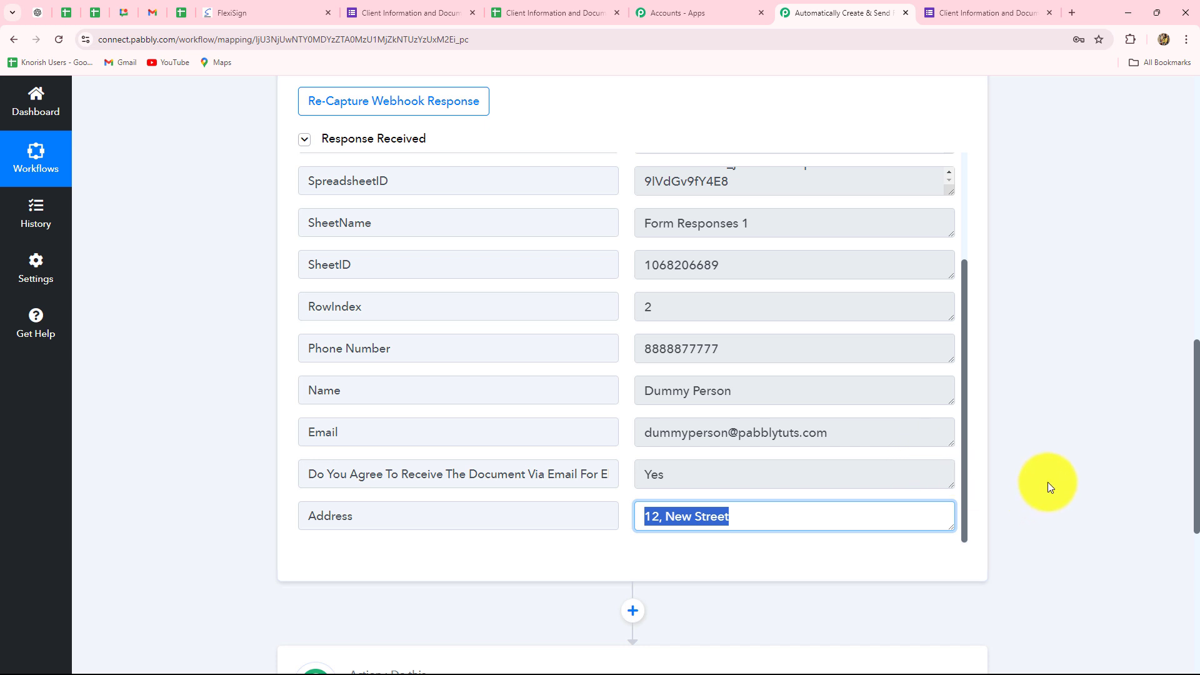
Dismiss the form's sharing dialog and enable Send On Event for Pabbly Connect Webhooks in the responses spreadsheet
{"action": "left_click", "coordinate": [518, 11]}
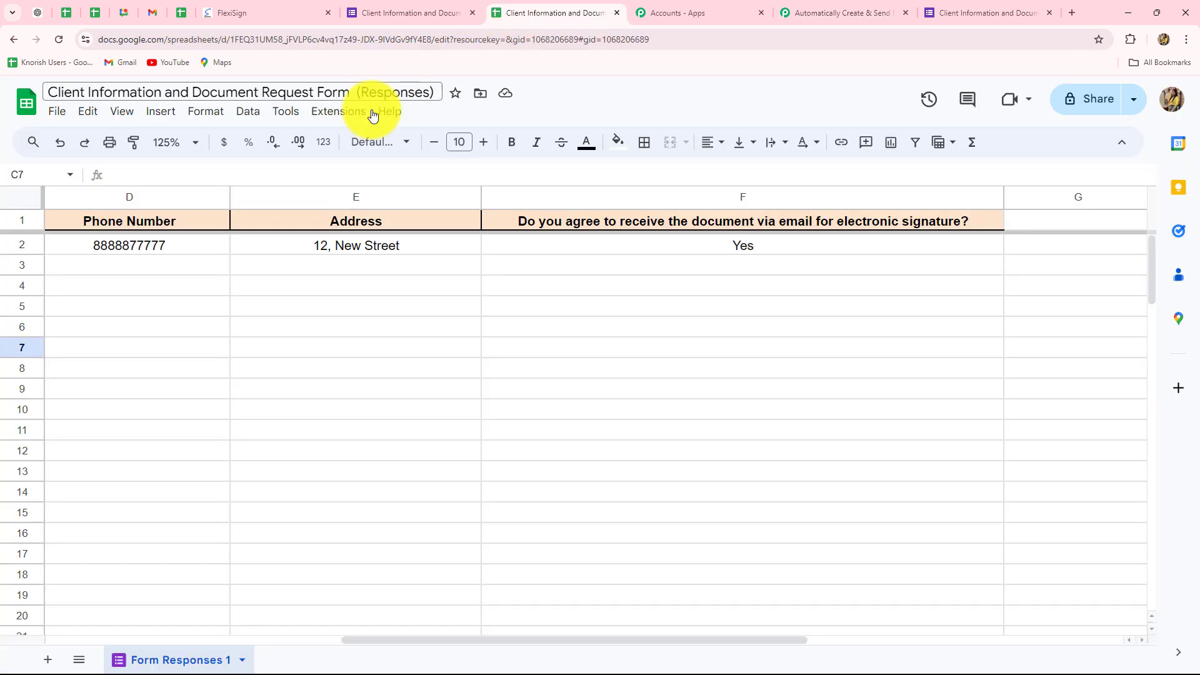
{"action": "left_click", "coordinate": [366, 12]}
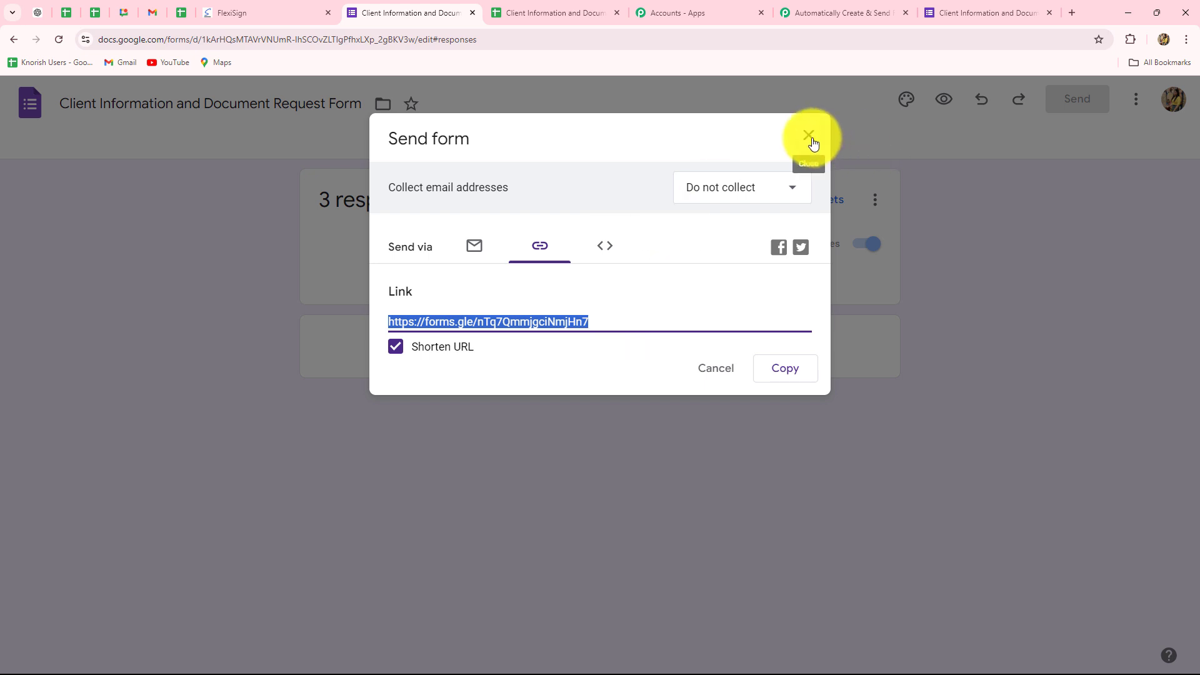
{"action": "left_click", "coordinate": [812, 143]}
{"action": "left_click", "coordinate": [550, 18]}
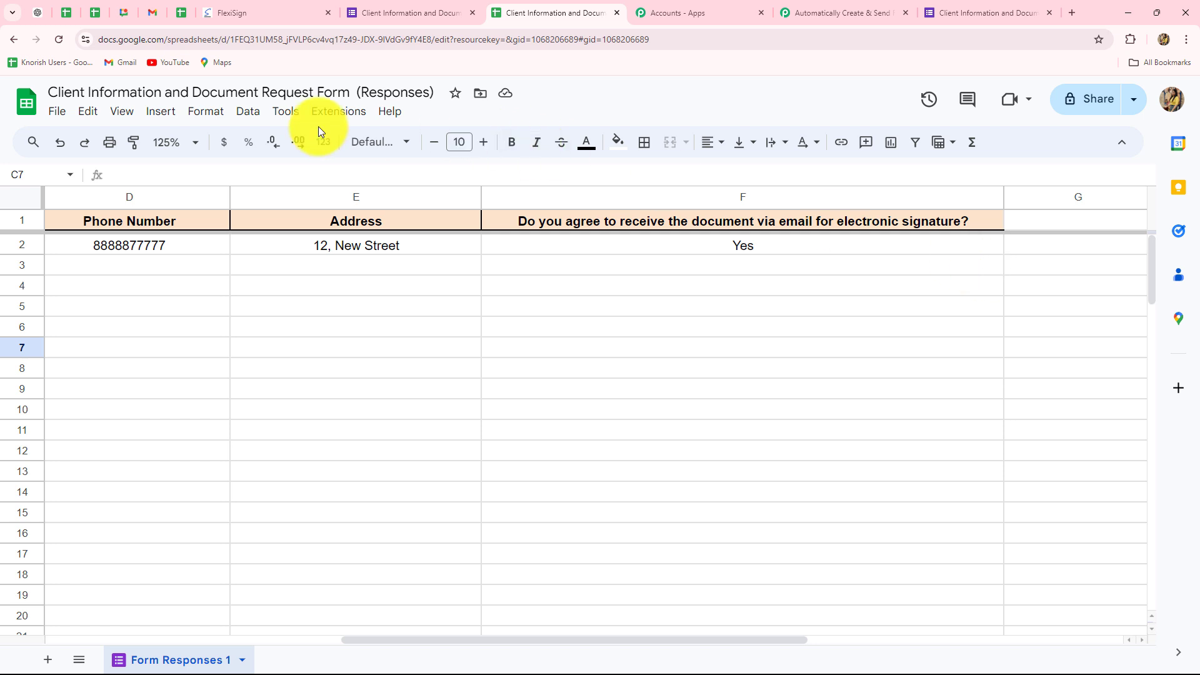
{"action": "left_click", "coordinate": [326, 112]}
{"action": "mouse_move", "coordinate": [370, 295]}
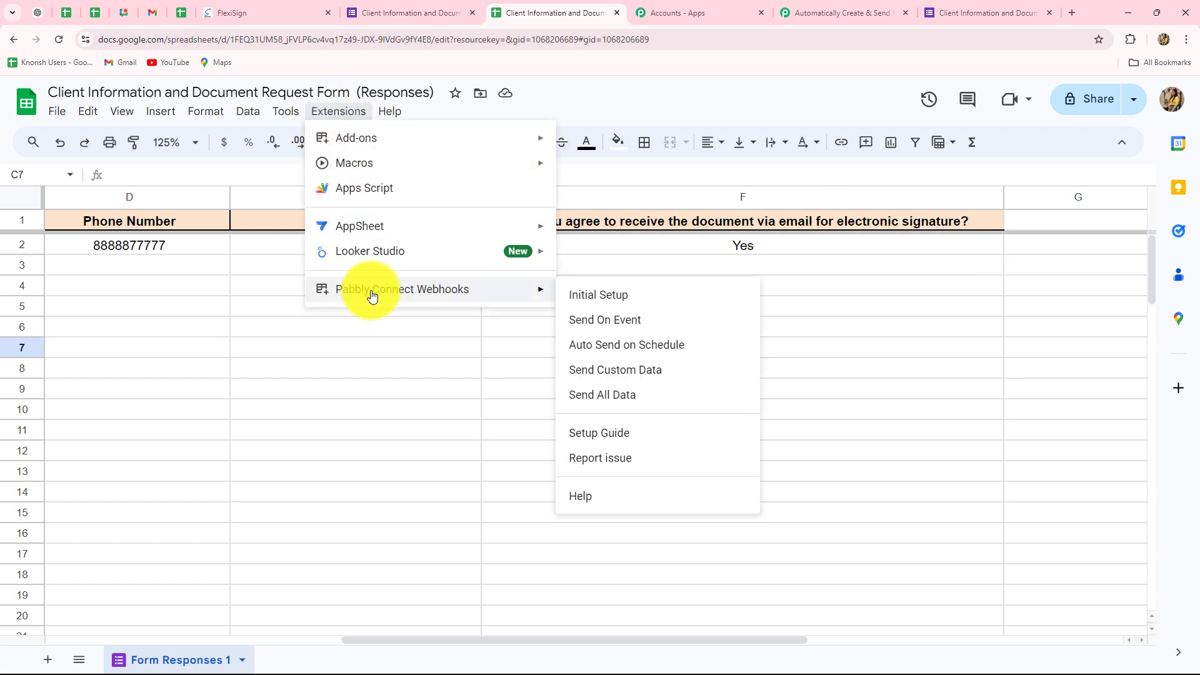
{"action": "left_click", "coordinate": [610, 321]}
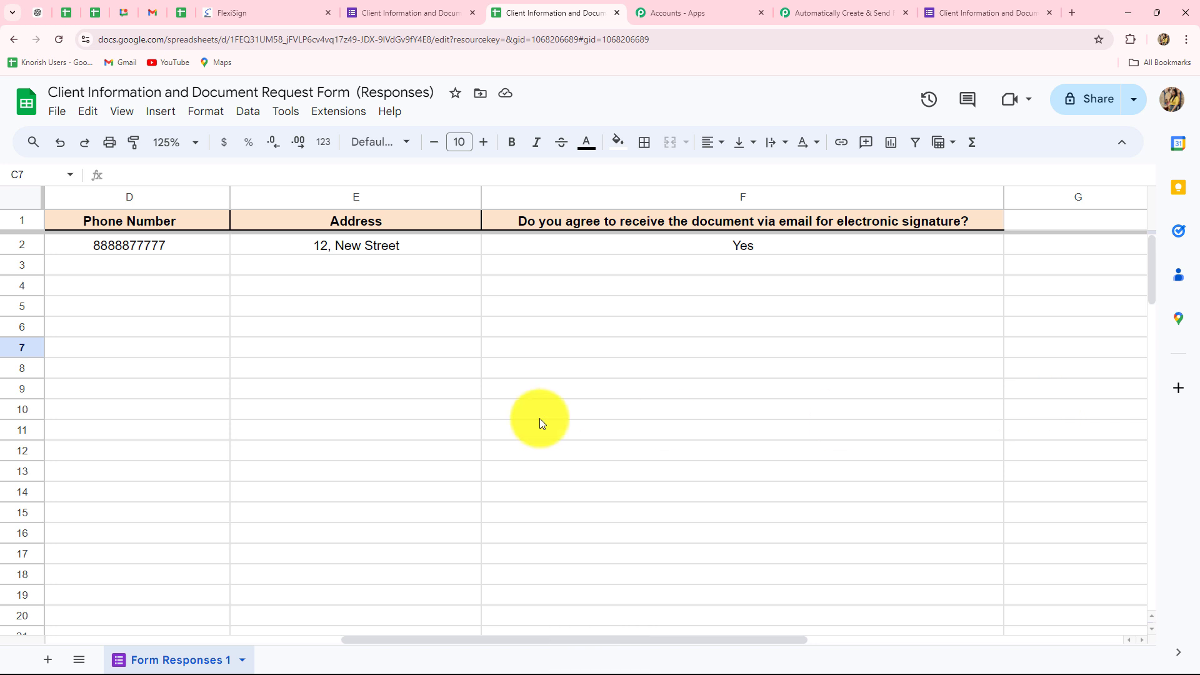
Switch back to the Pabbly workflow, check the captured document consent answer, and bring the unconfigured second action step into view
{"action": "left_click", "coordinate": [825, 11]}
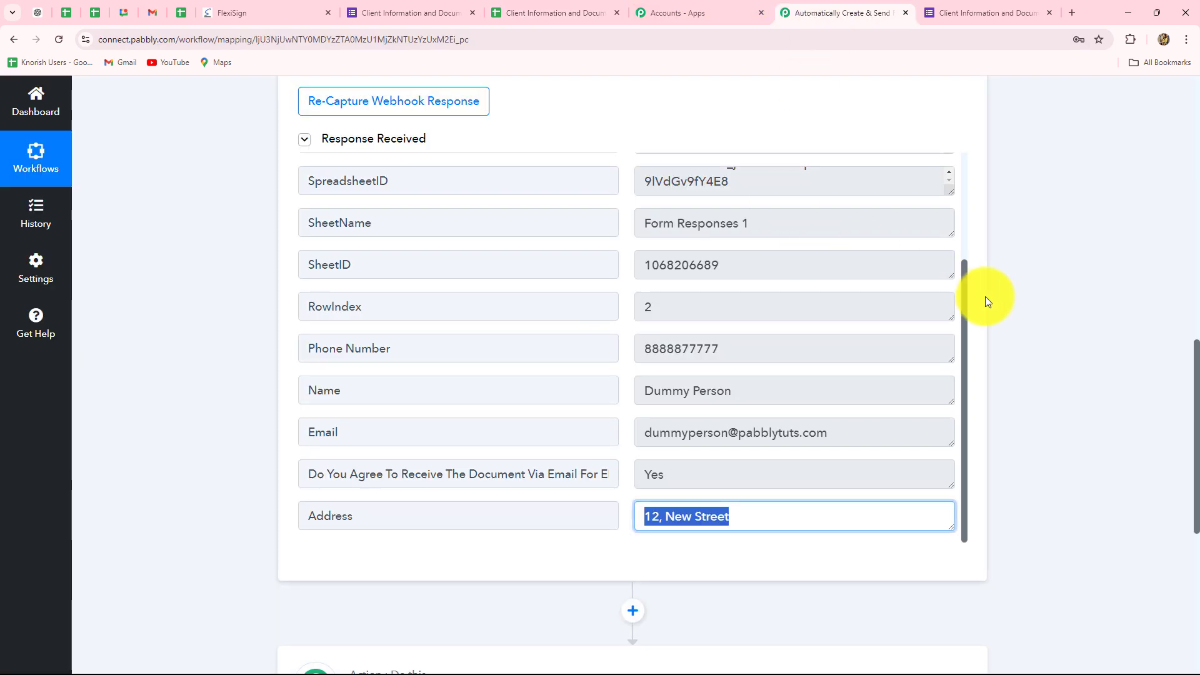
{"action": "scroll", "coordinate": [1194, 356], "scroll_direction": "down", "scroll_amount": 4}
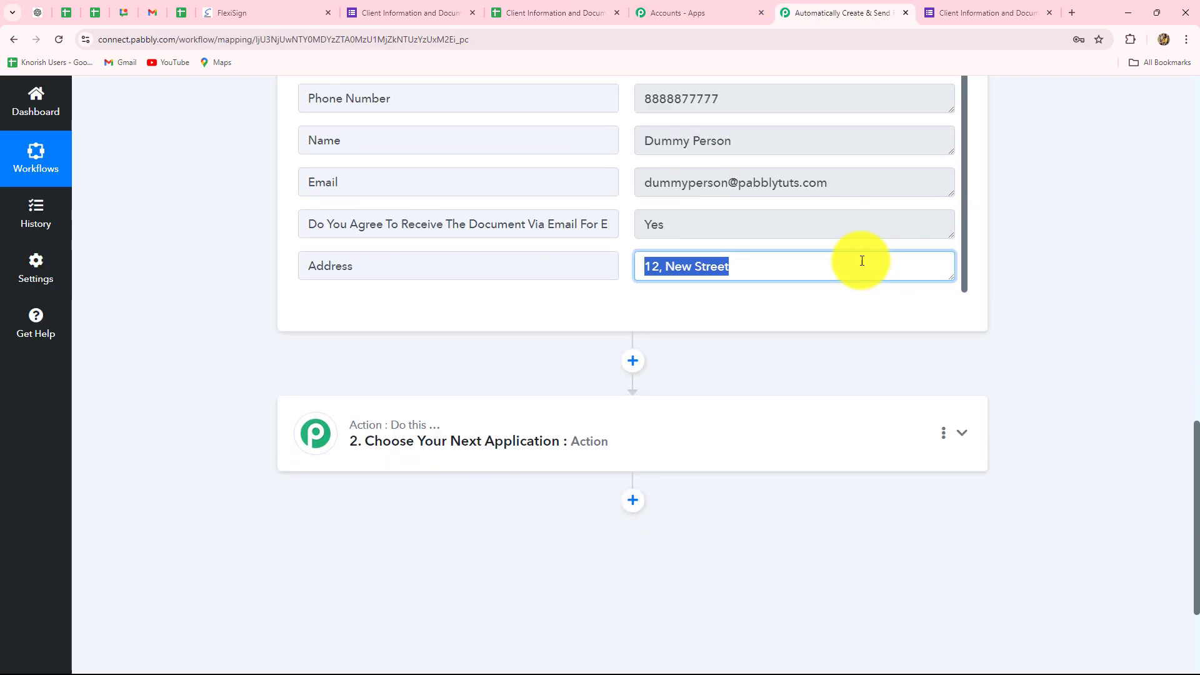
{"action": "left_click", "coordinate": [699, 221]}
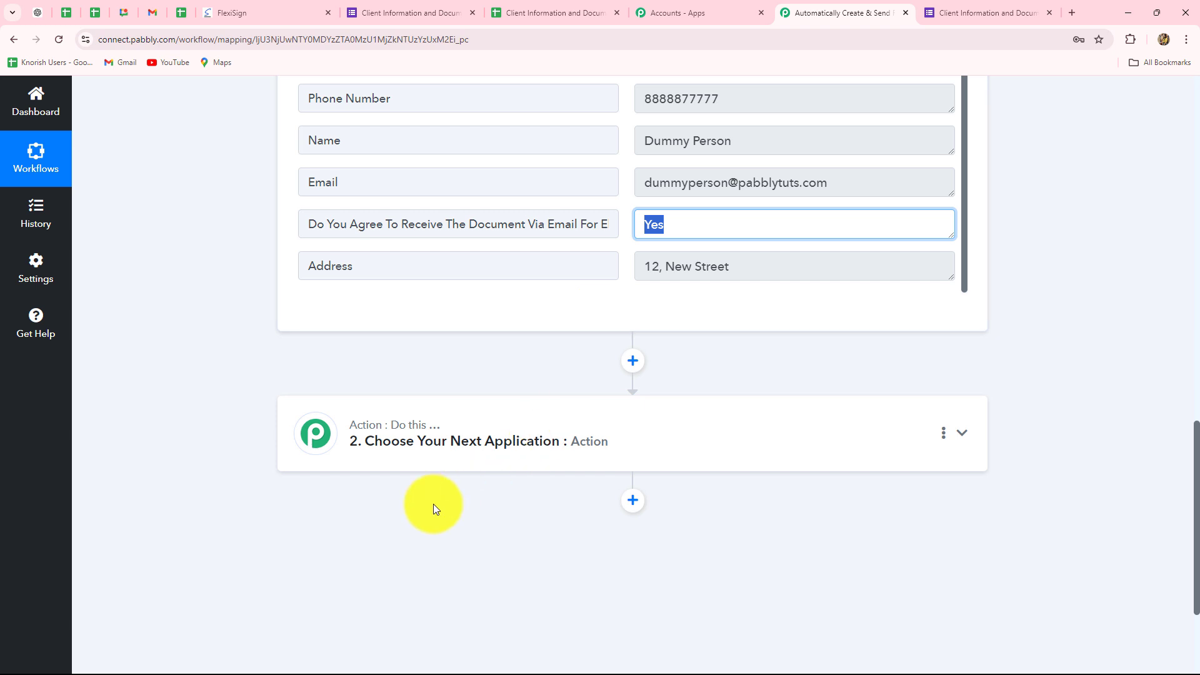
{"action": "scroll", "coordinate": [373, 431], "scroll_direction": "down", "scroll_amount": 3}
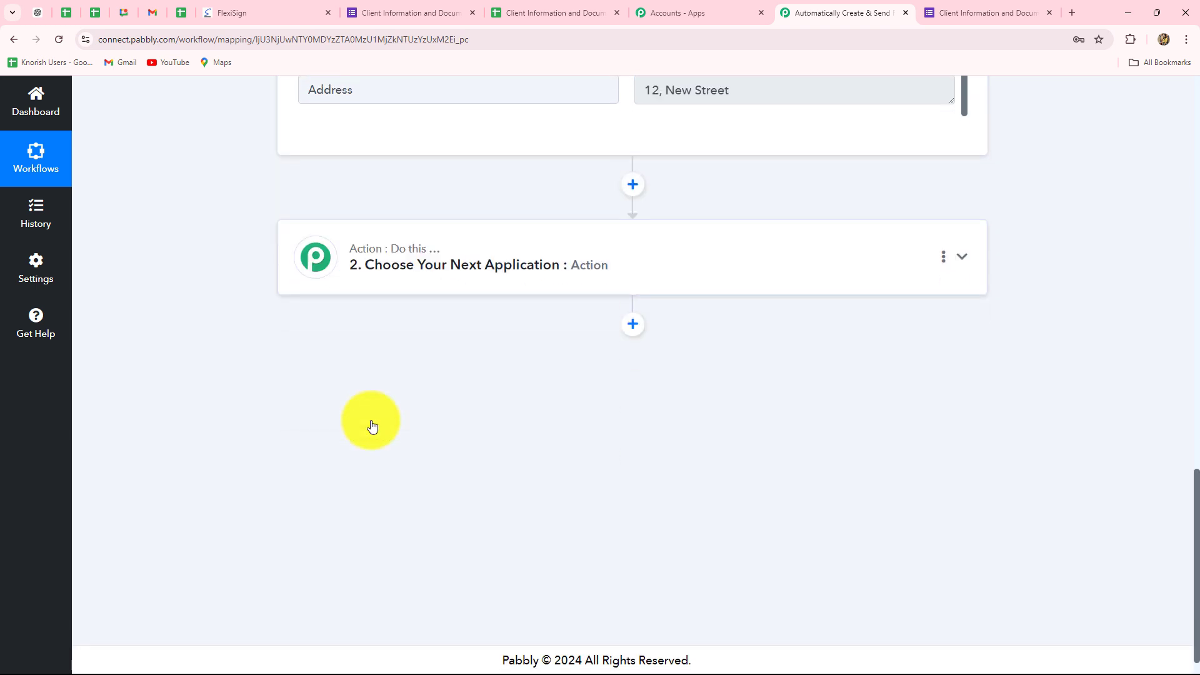
Set up the second action step as Filter (Pabbly) with the Filter Values event and connect it
{"action": "left_click", "coordinate": [456, 251]}
{"action": "scroll", "coordinate": [340, 407], "scroll_direction": "up", "scroll_amount": 4}
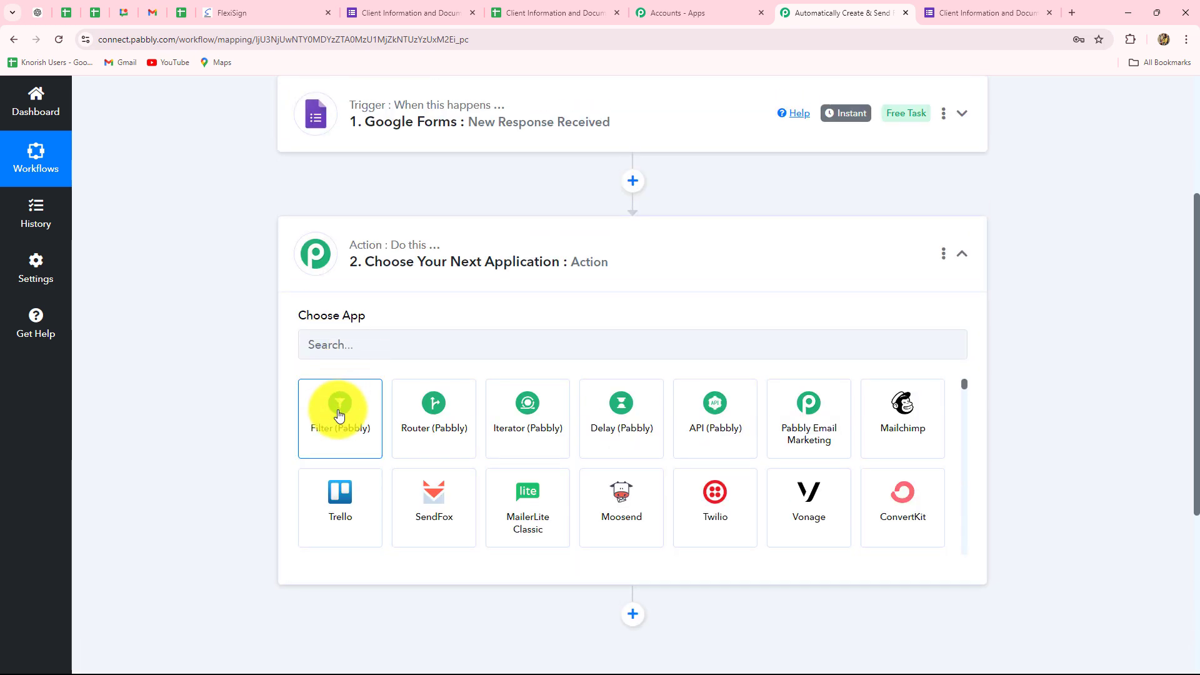
{"action": "left_click", "coordinate": [338, 416]}
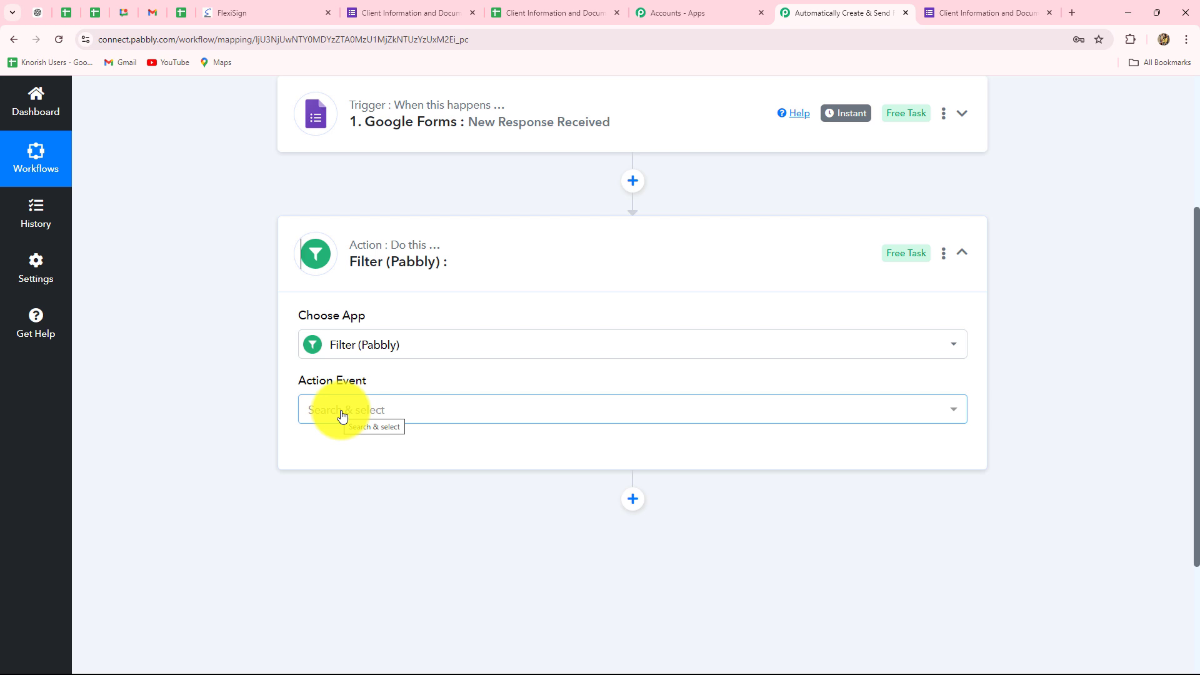
{"action": "left_click", "coordinate": [342, 416]}
{"action": "left_click", "coordinate": [348, 497]}
{"action": "left_click", "coordinate": [343, 460]}
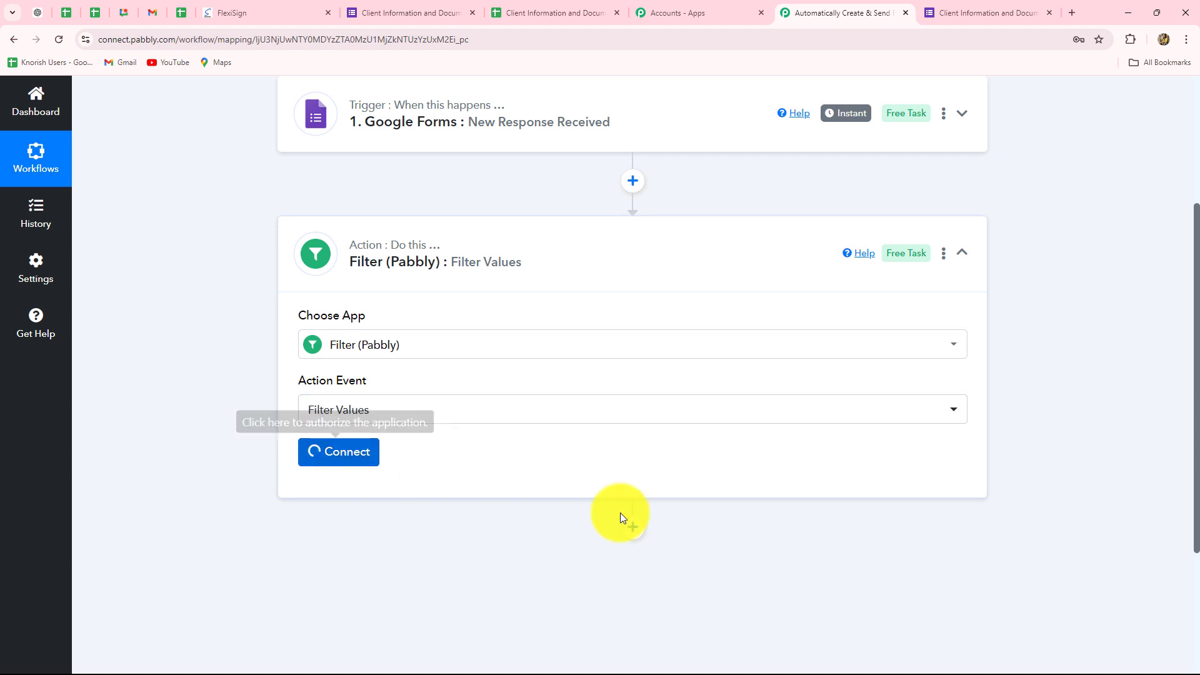
Set the filter condition so the answer to "Do You Agree To Receive The Document Via Email For Electronic Signature?" is equal to Yes
{"action": "scroll", "coordinate": [628, 422], "scroll_direction": "down", "scroll_amount": 3}
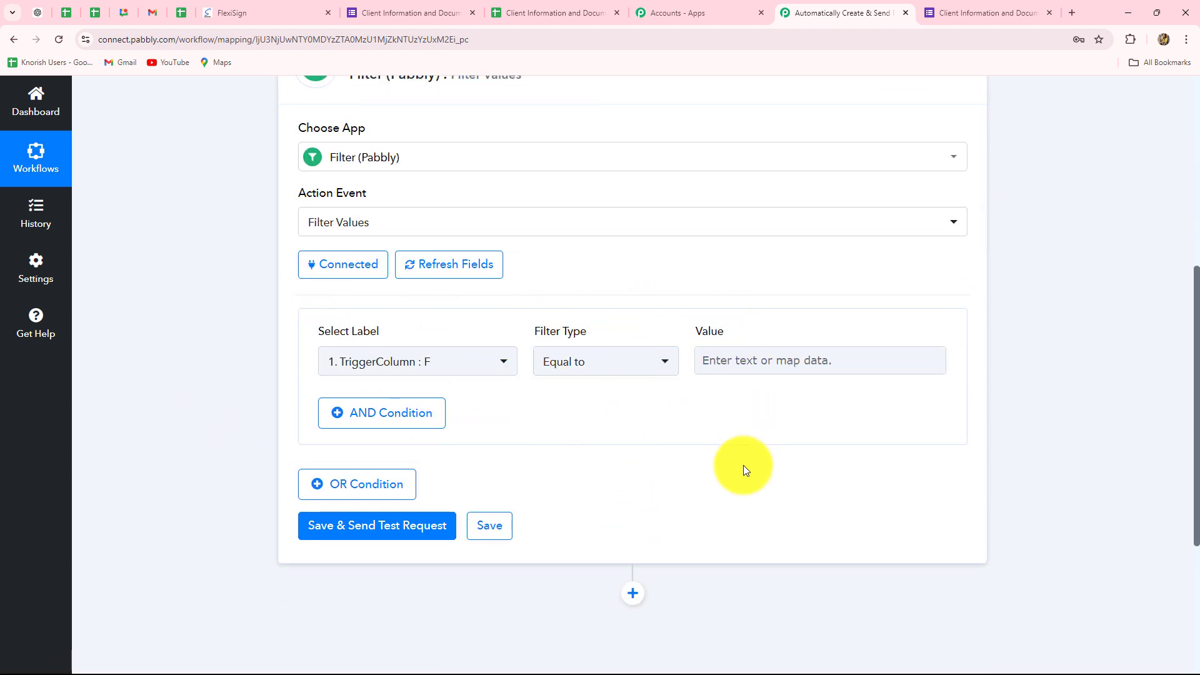
{"action": "left_click", "coordinate": [407, 361]}
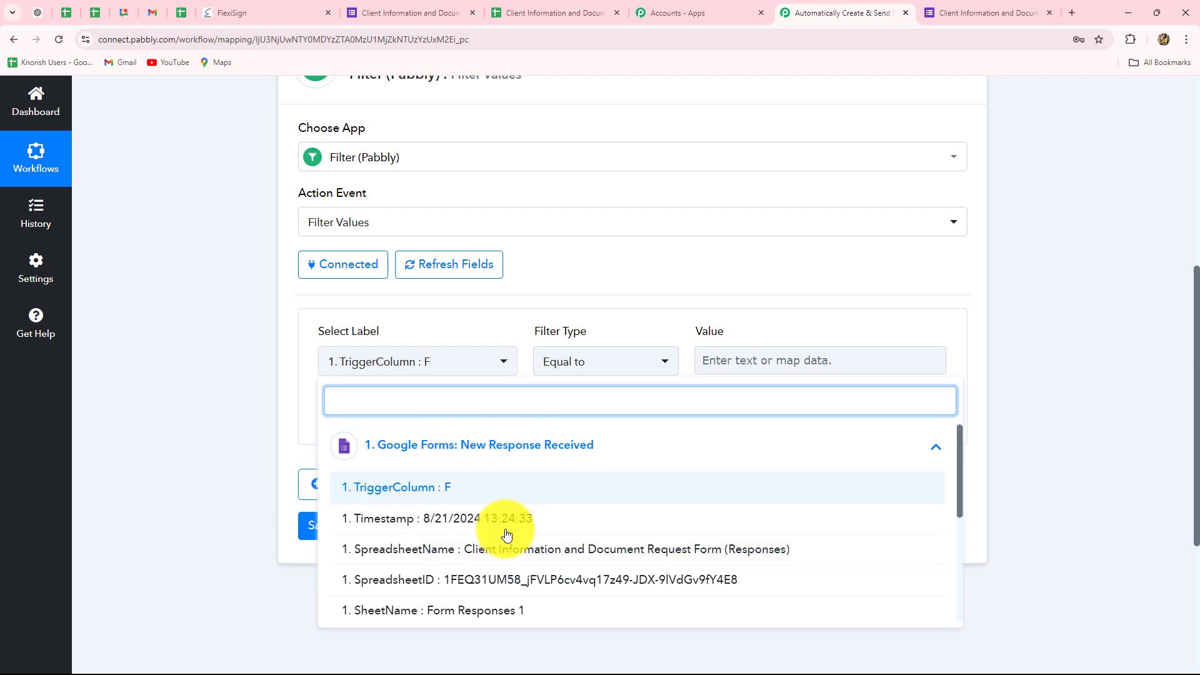
{"action": "scroll", "coordinate": [525, 556], "scroll_direction": "down", "scroll_amount": 4}
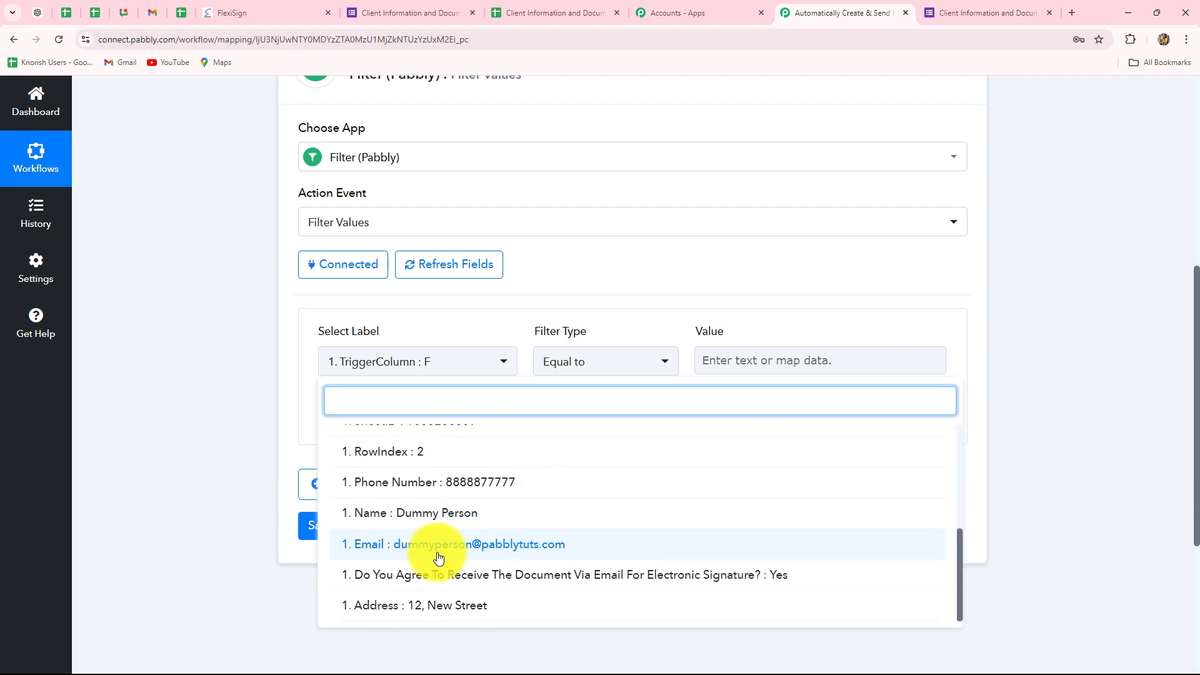
{"action": "scroll", "coordinate": [439, 556], "scroll_direction": "down", "scroll_amount": 2}
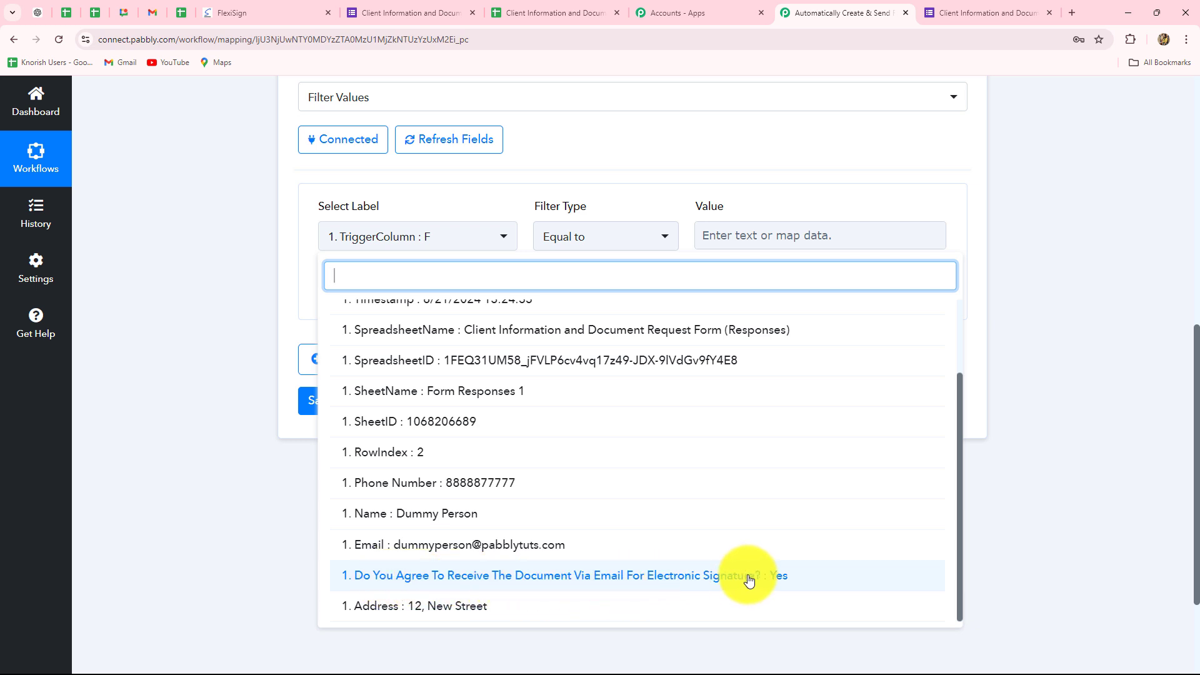
{"action": "left_click", "coordinate": [787, 581]}
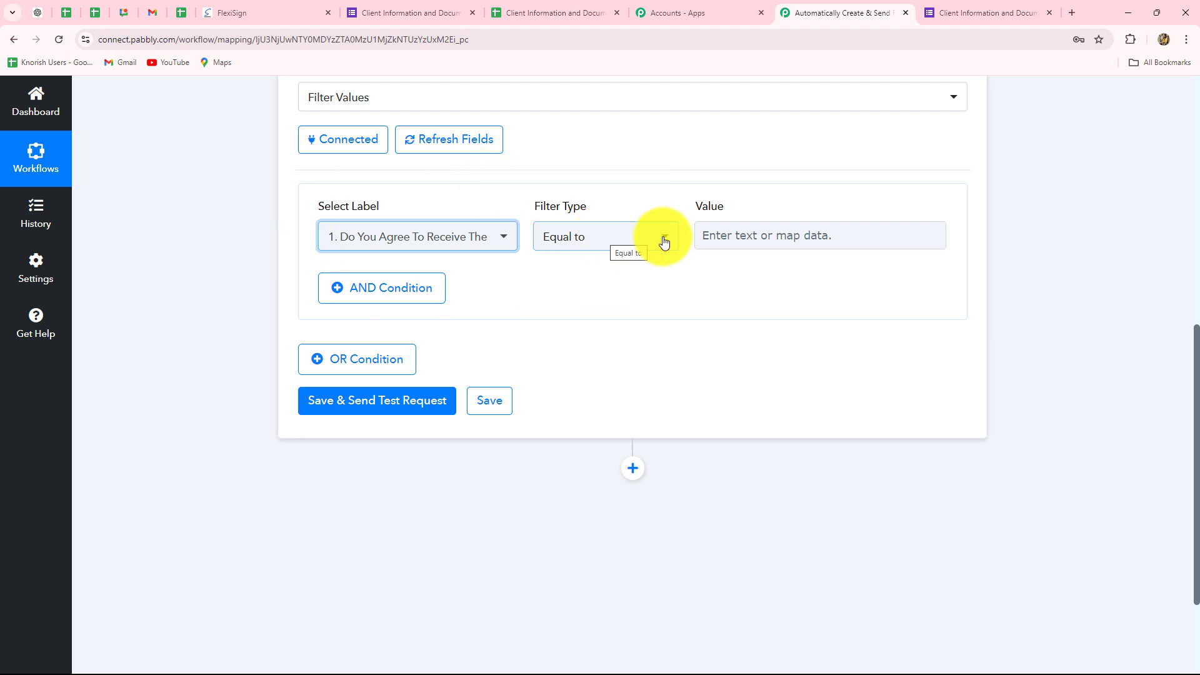
{"action": "left_click", "coordinate": [758, 235]}
{"action": "key", "text": "Caps_Lock"}
{"action": "type", "text": "Yes"}
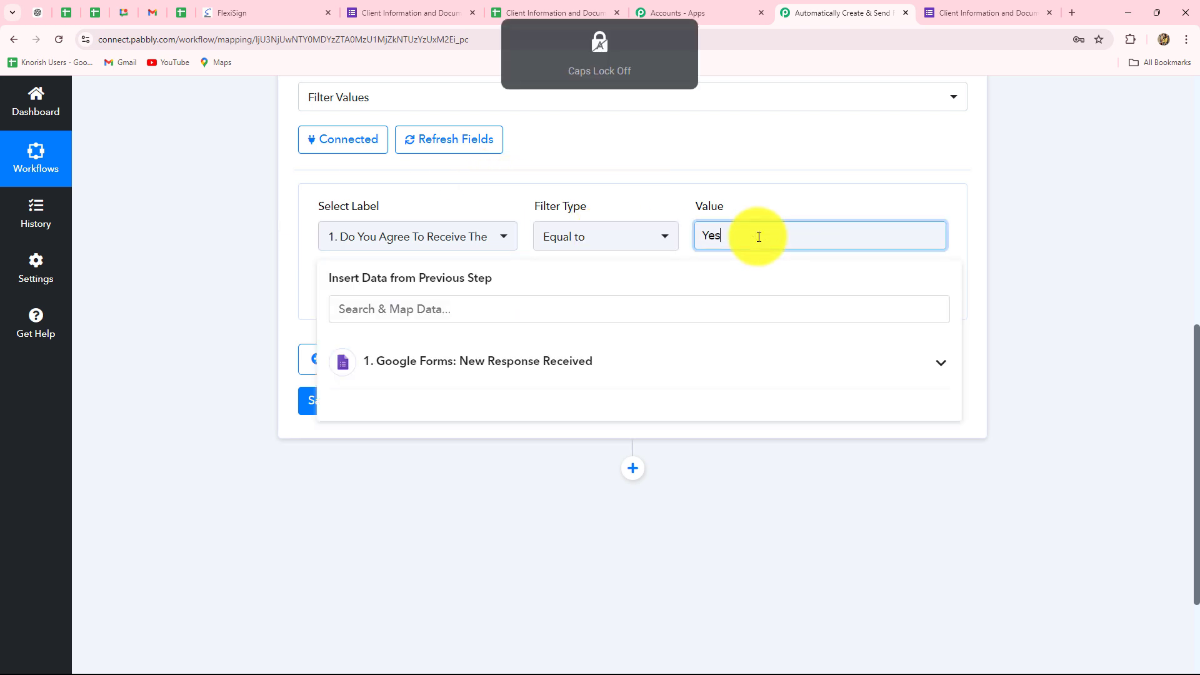
{"action": "left_click", "coordinate": [1110, 227]}
{"action": "left_click", "coordinate": [1037, 362]}
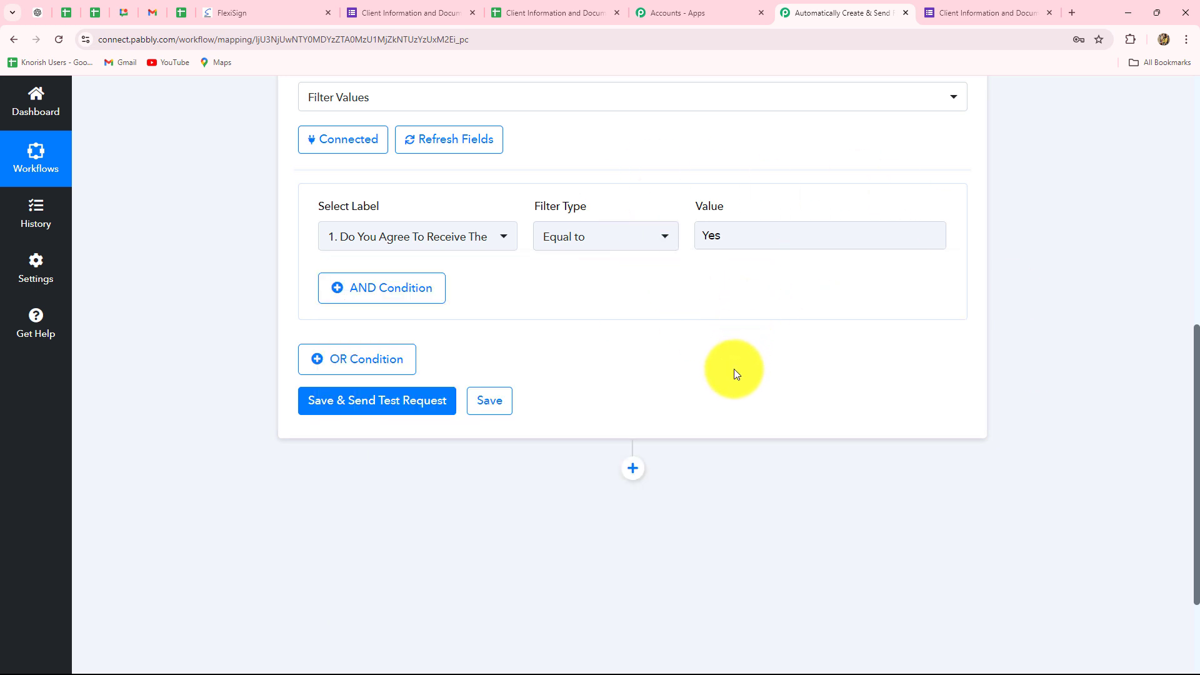
Review the filter condition's selected consent question label and its comparison value
{"action": "left_click", "coordinate": [427, 240]}
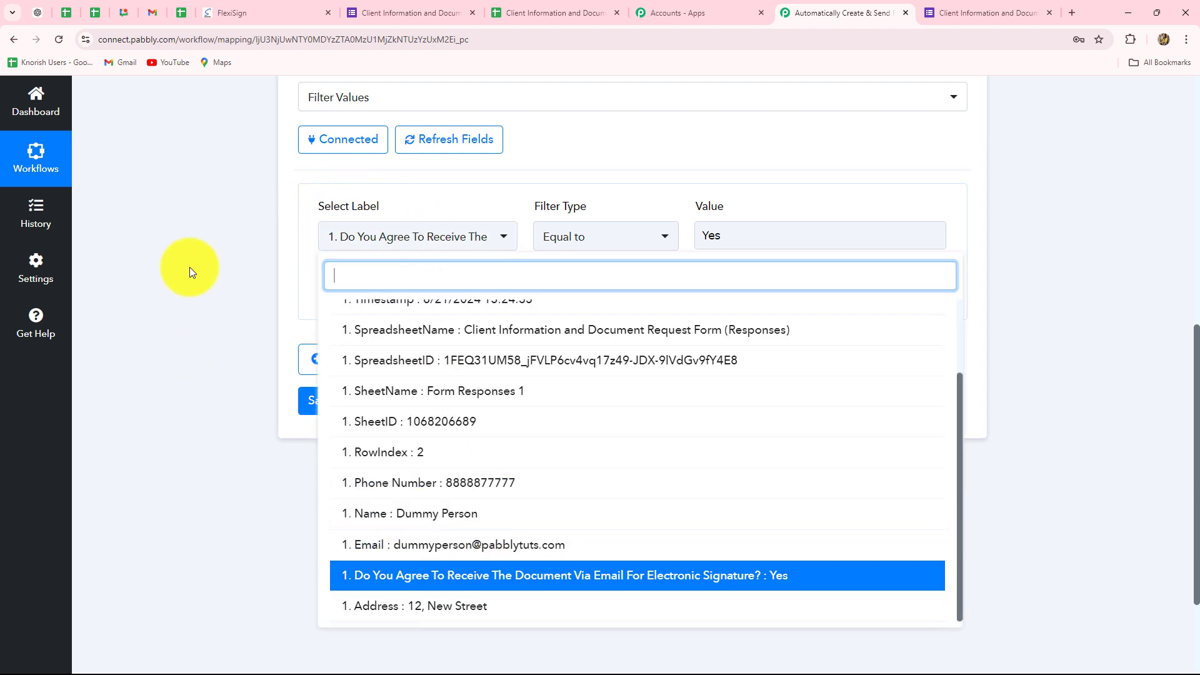
{"action": "left_click", "coordinate": [189, 268]}
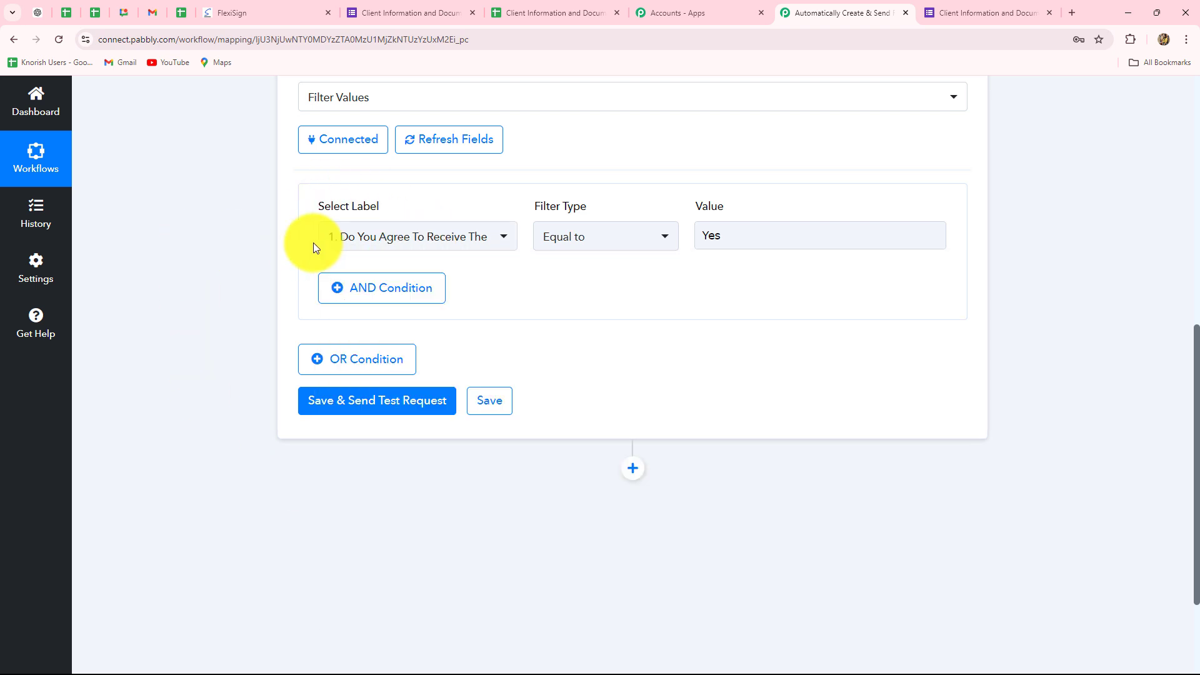
{"action": "left_click", "coordinate": [356, 241]}
{"action": "left_click", "coordinate": [226, 273]}
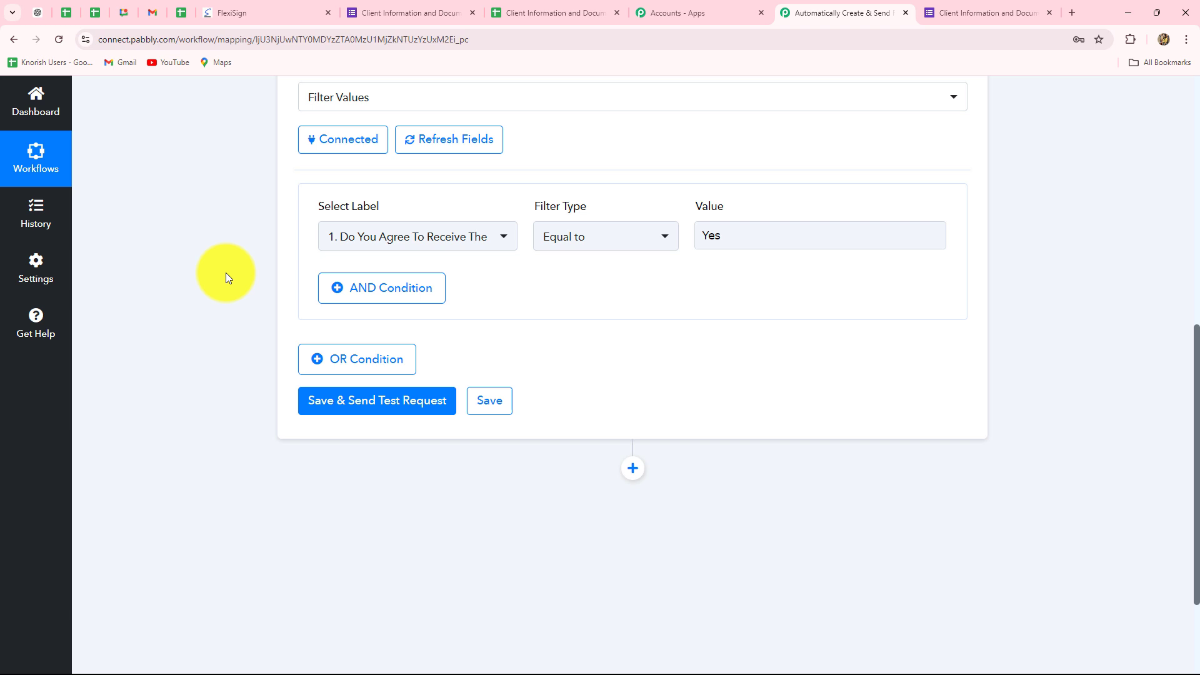
{"action": "left_click", "coordinate": [728, 236]}
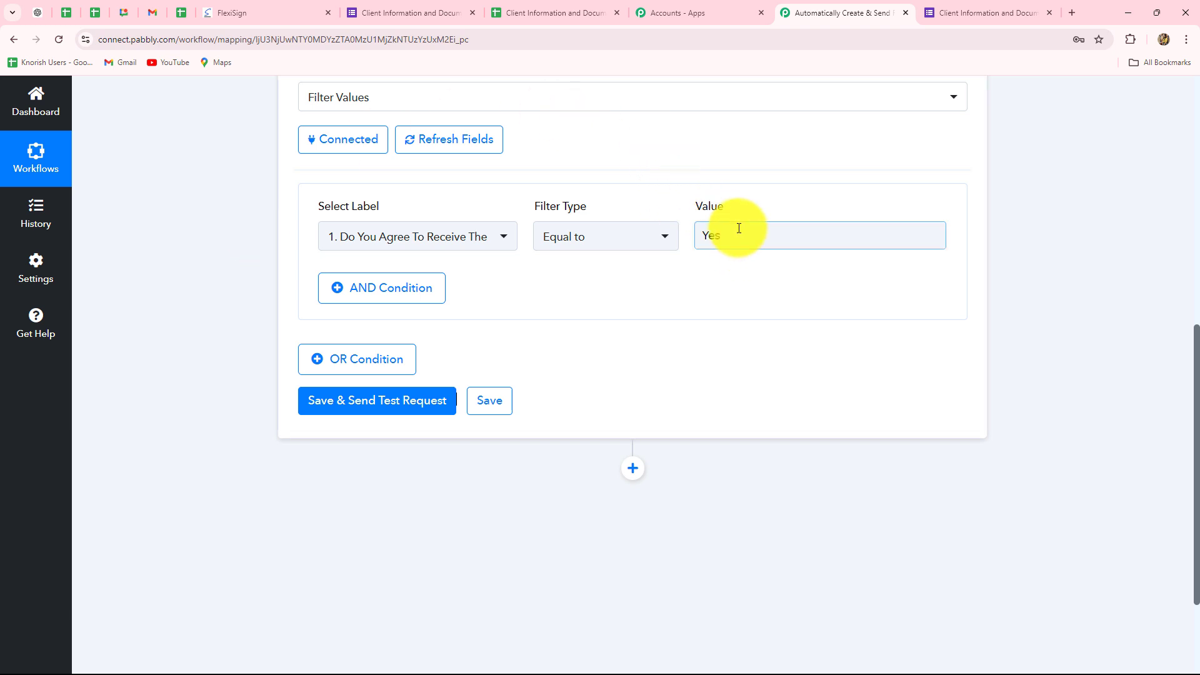
{"action": "double_click", "coordinate": [699, 246]}
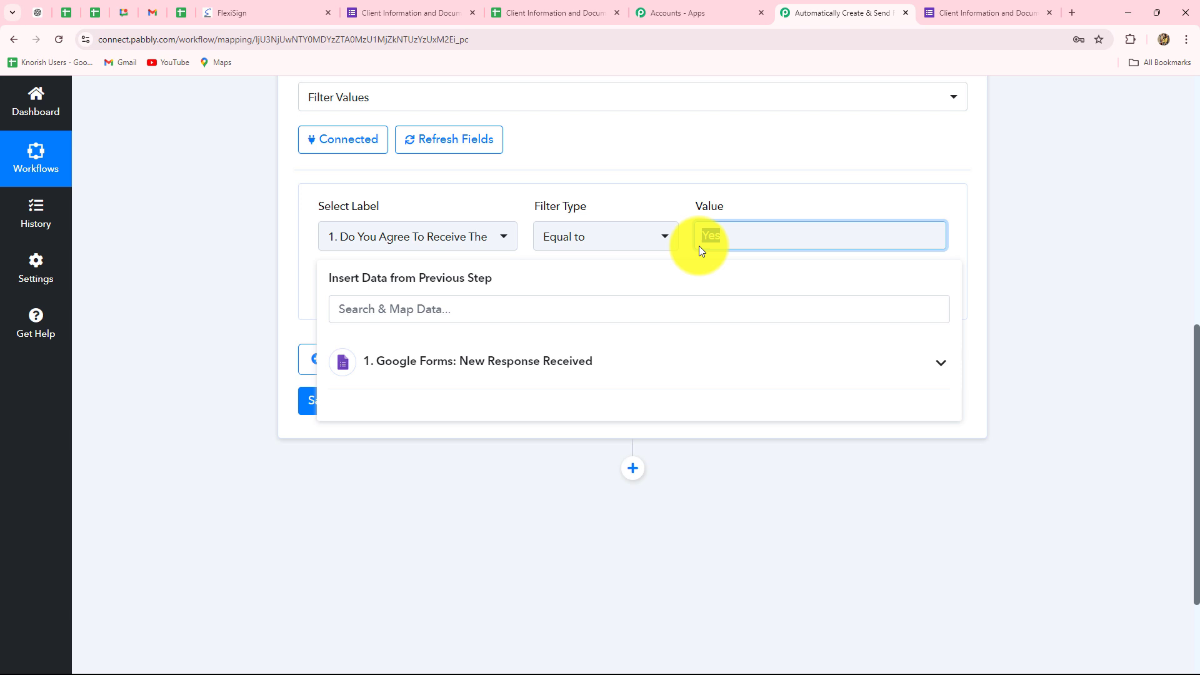
{"action": "left_click", "coordinate": [1041, 183]}
Save the filter step with a test request and check the message in the received response
{"action": "scroll", "coordinate": [390, 279], "scroll_direction": "down", "scroll_amount": 3}
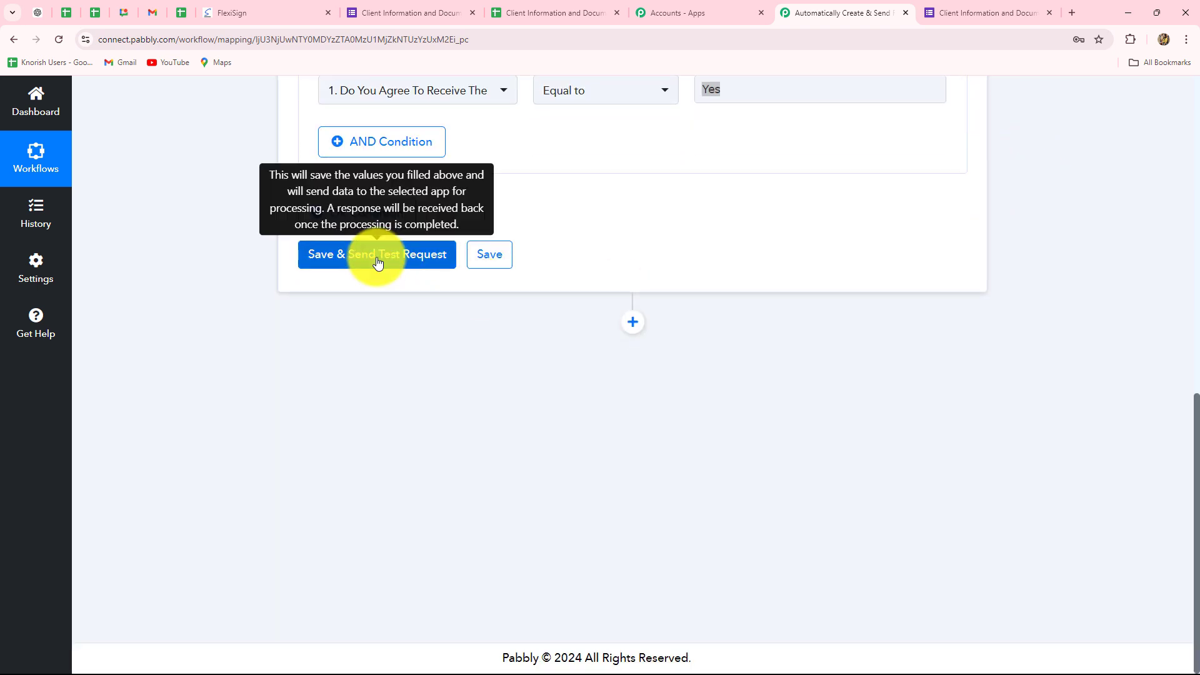
{"action": "left_click", "coordinate": [378, 262]}
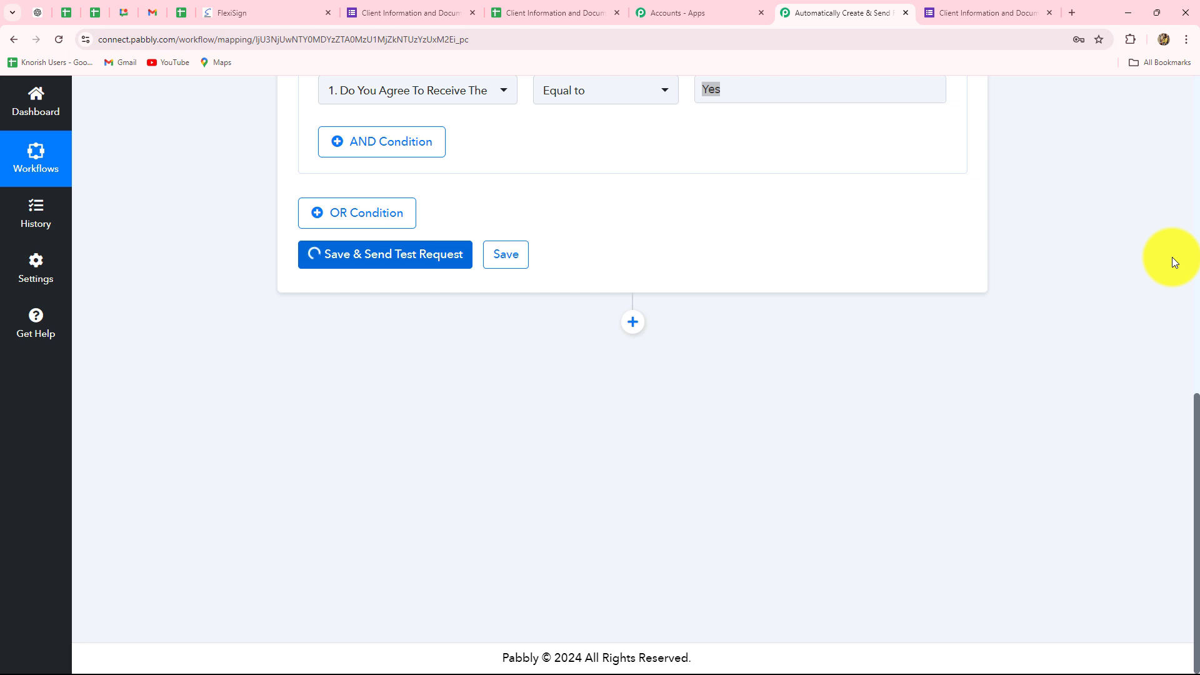
{"action": "triple_click", "coordinate": [763, 355]}
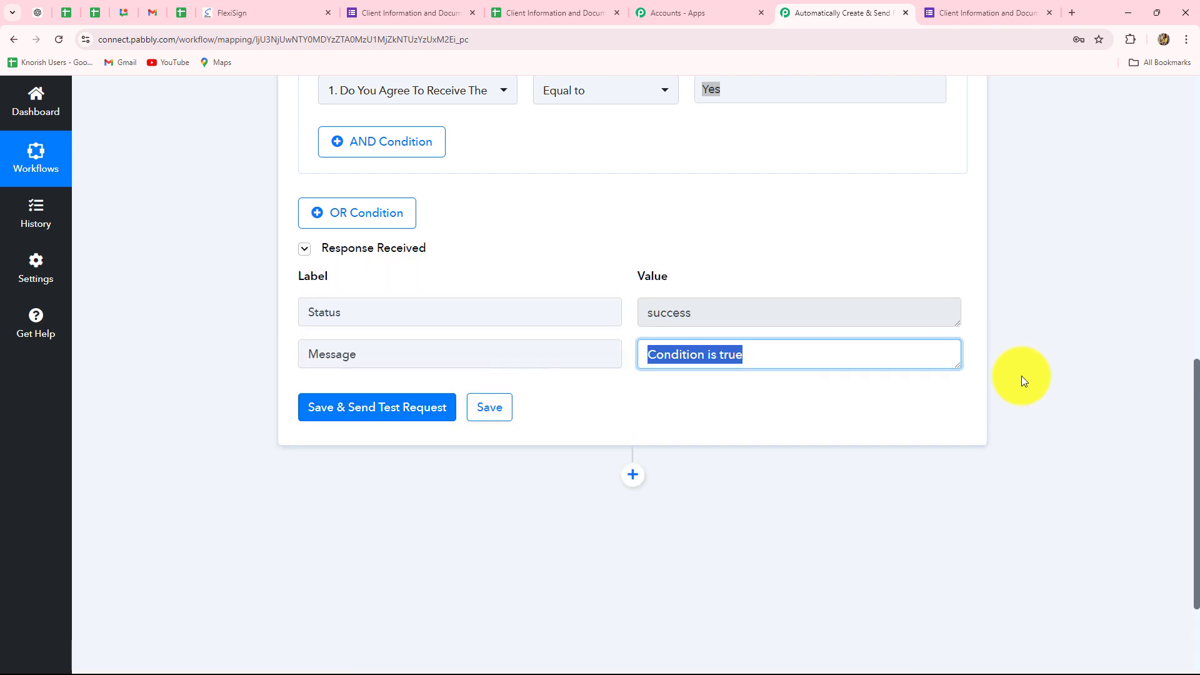
{"action": "scroll", "coordinate": [1115, 370], "scroll_direction": "down", "scroll_amount": 3}
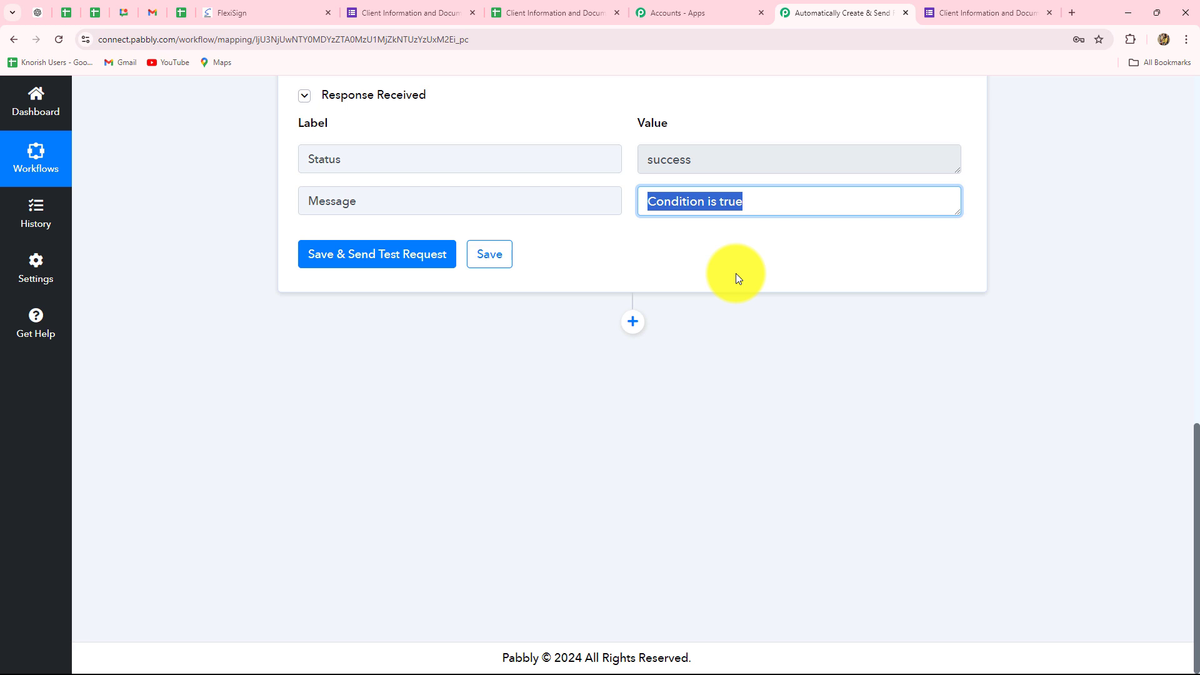
Check the available FlexiSign templates, and add a Flexisign action step with the Create Document event after the filter in the Pabbly workflow
{"action": "left_click", "coordinate": [256, 18]}
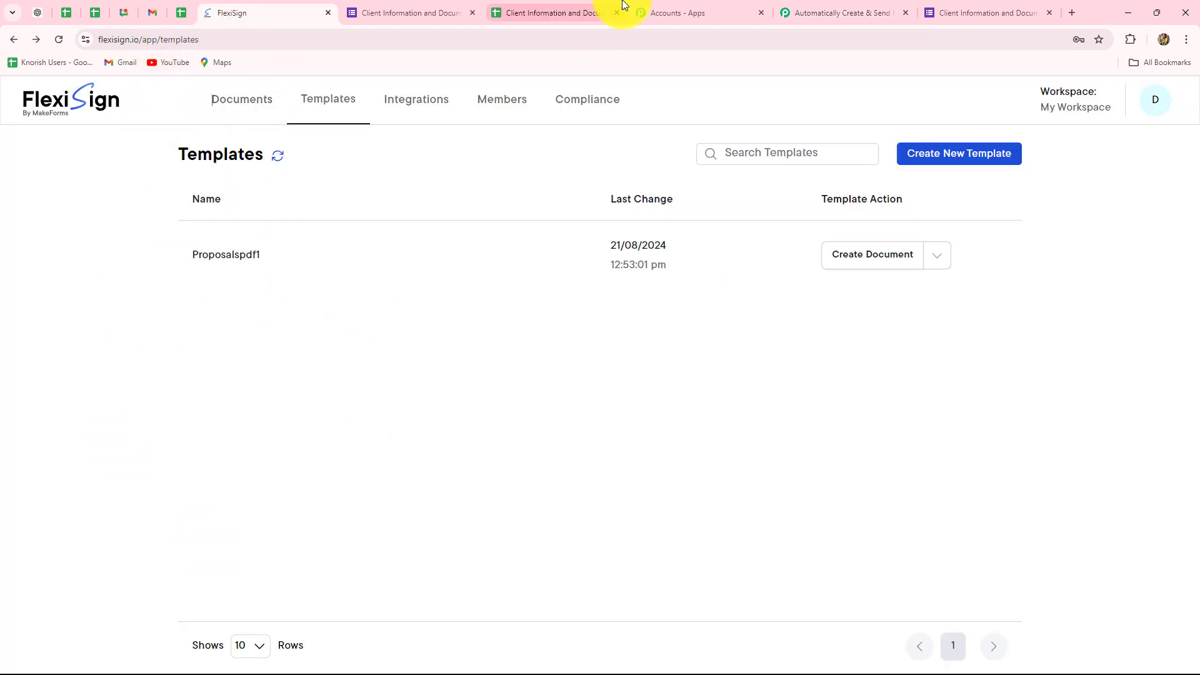
{"action": "left_click", "coordinate": [812, 12]}
{"action": "left_click", "coordinate": [628, 325]}
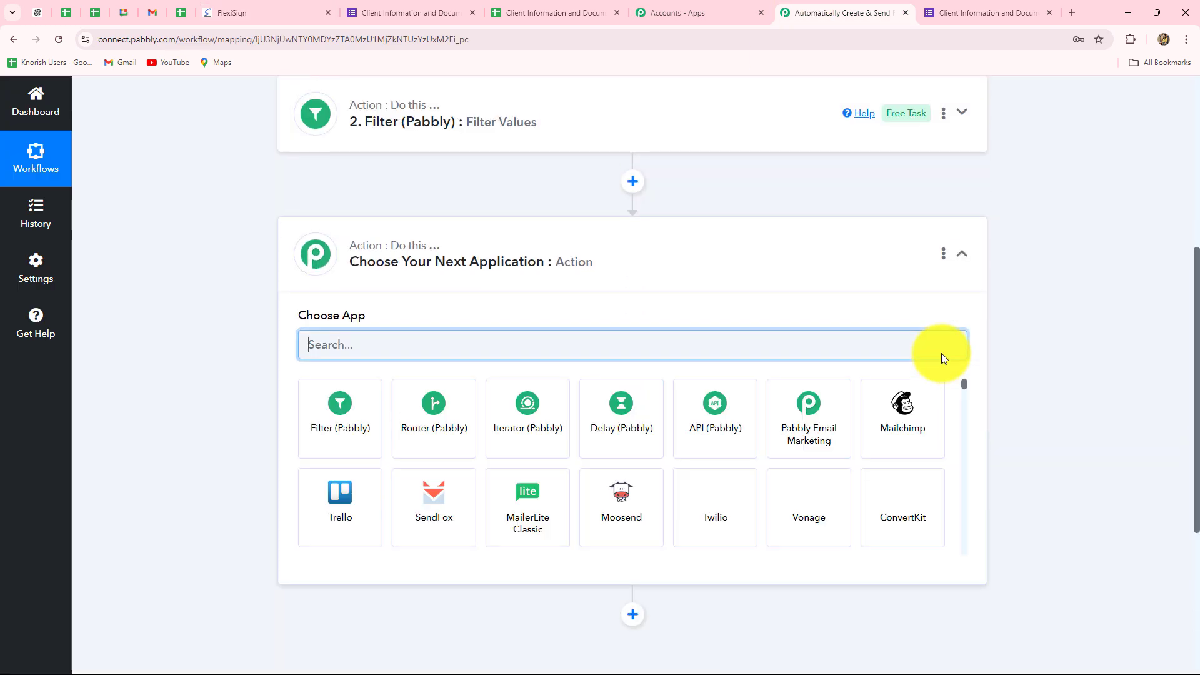
{"action": "key", "text": "Caps_Lock"}
{"action": "type", "text": "Flex"}
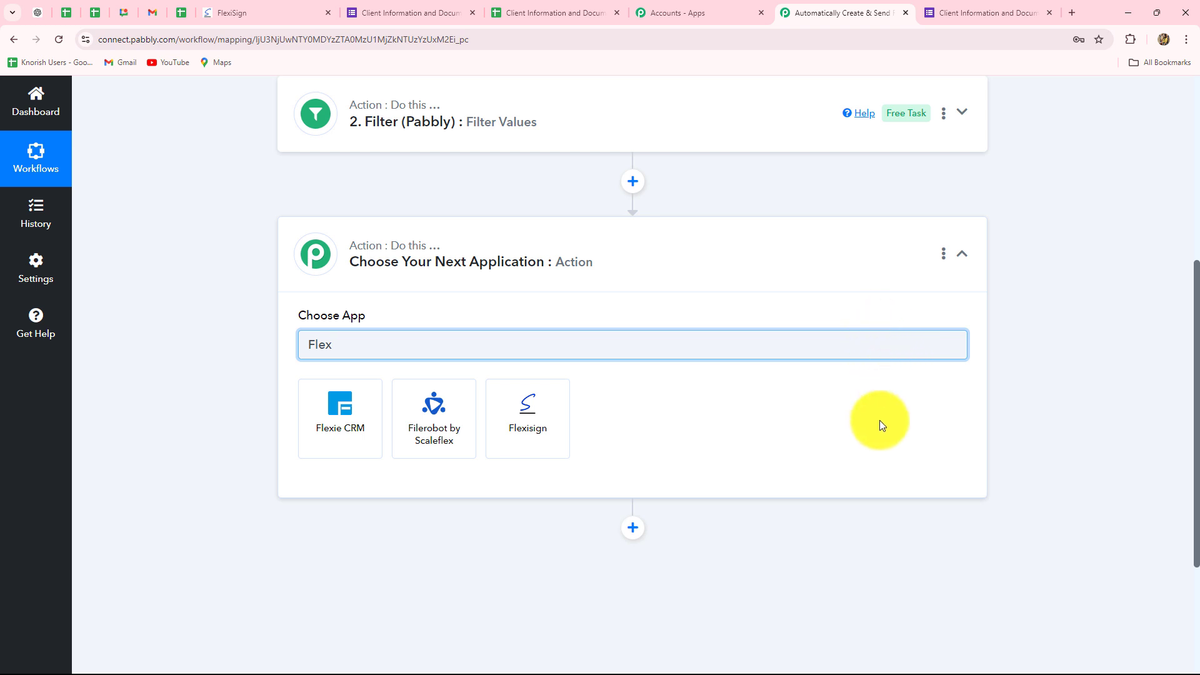
{"action": "left_click", "coordinate": [535, 431]}
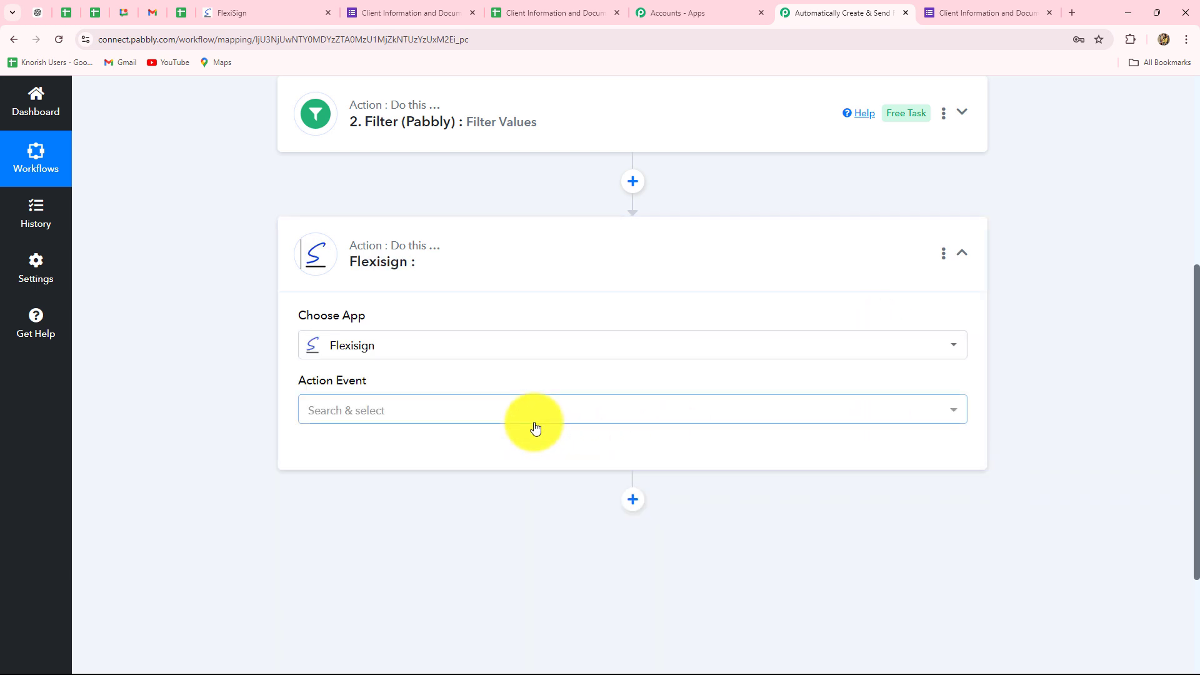
{"action": "left_click", "coordinate": [498, 419]}
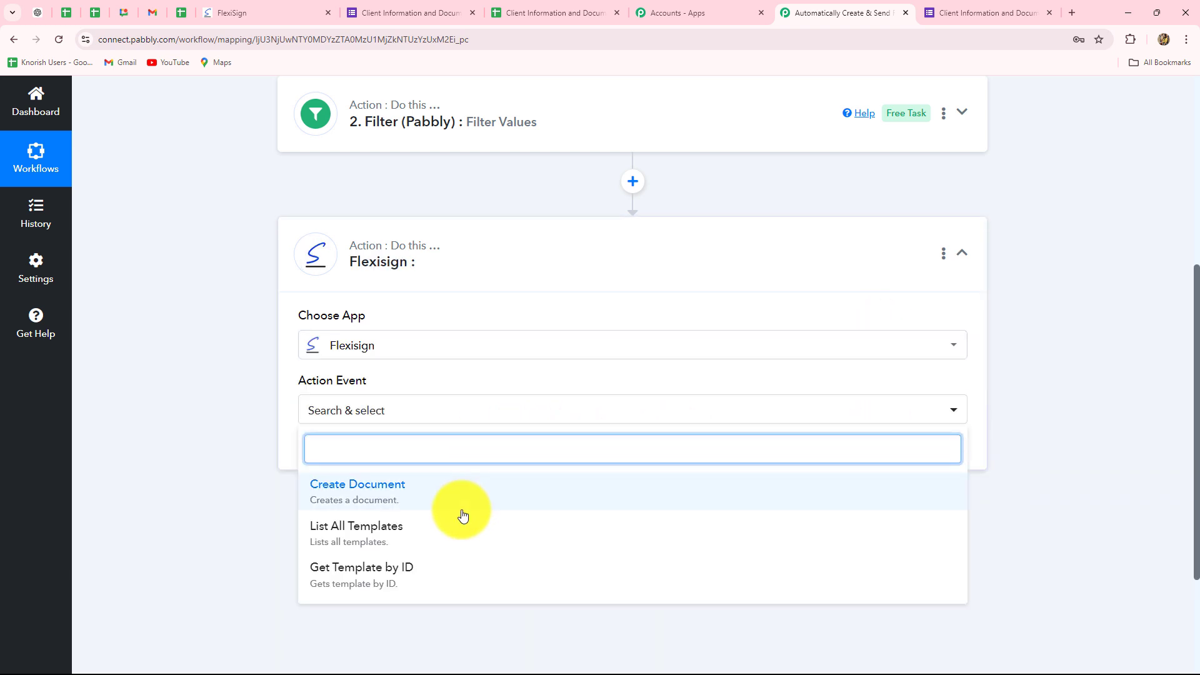
{"action": "left_click", "coordinate": [457, 491]}
Start a new Flexisign connection for the action, and copy the API key from the FlexiSign API integration in the FlexiSign account
{"action": "left_click", "coordinate": [335, 465]}
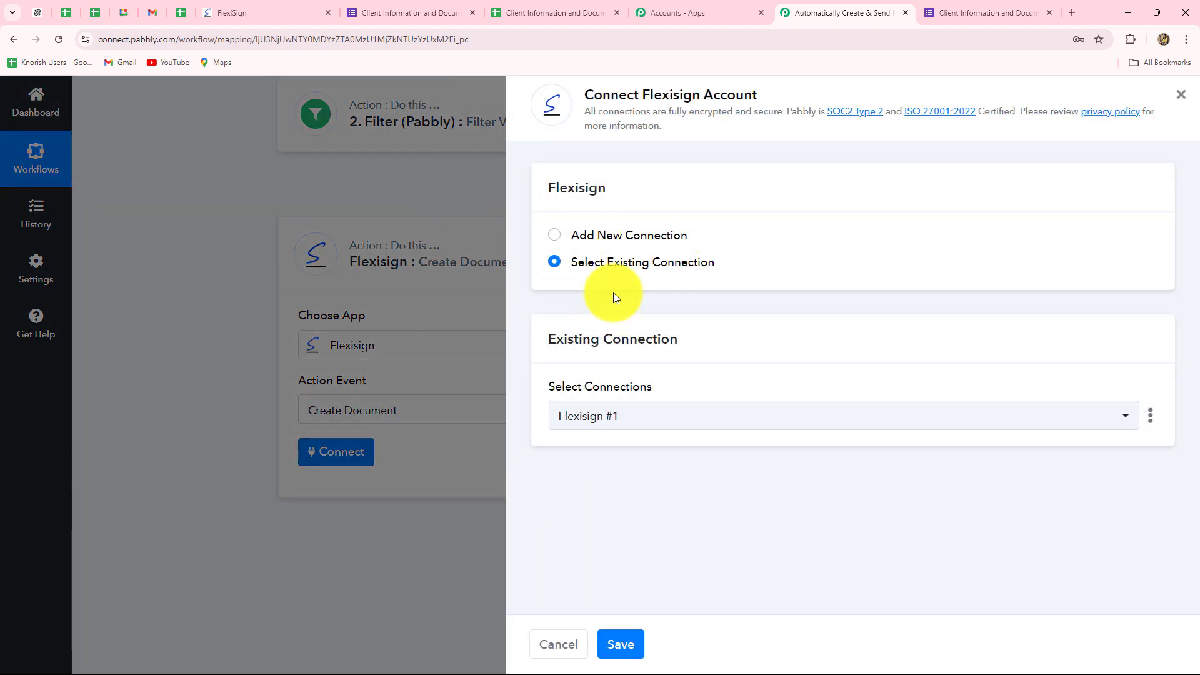
{"action": "left_click", "coordinate": [555, 238]}
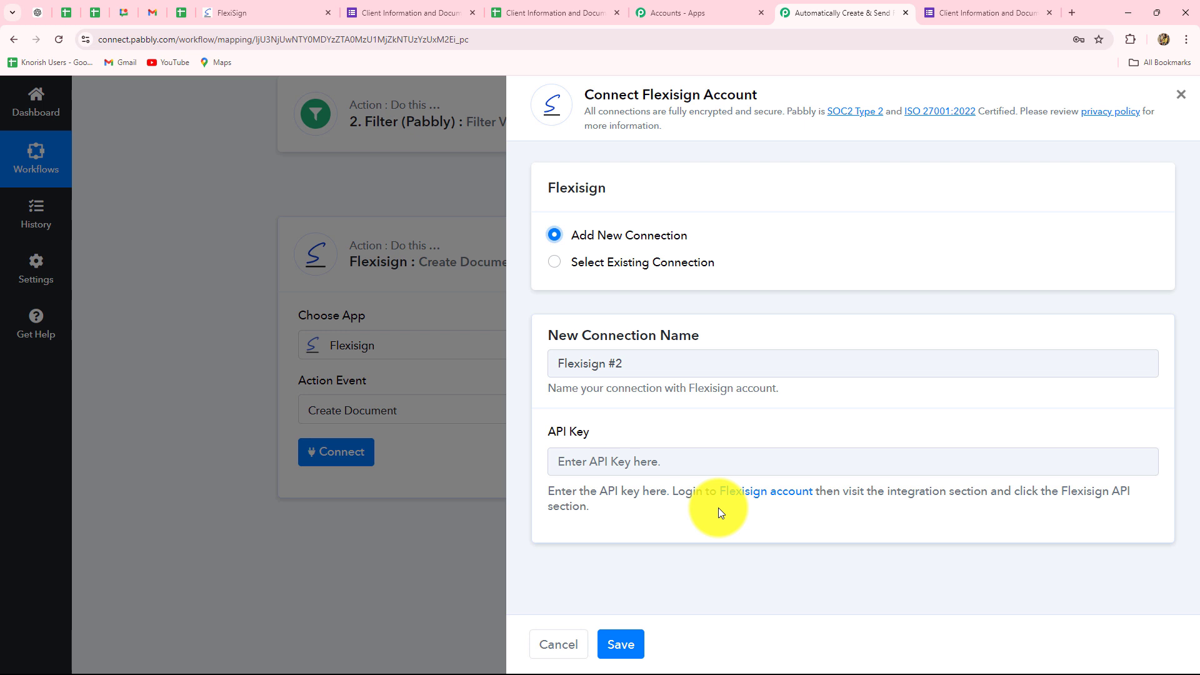
{"action": "left_click", "coordinate": [240, 10]}
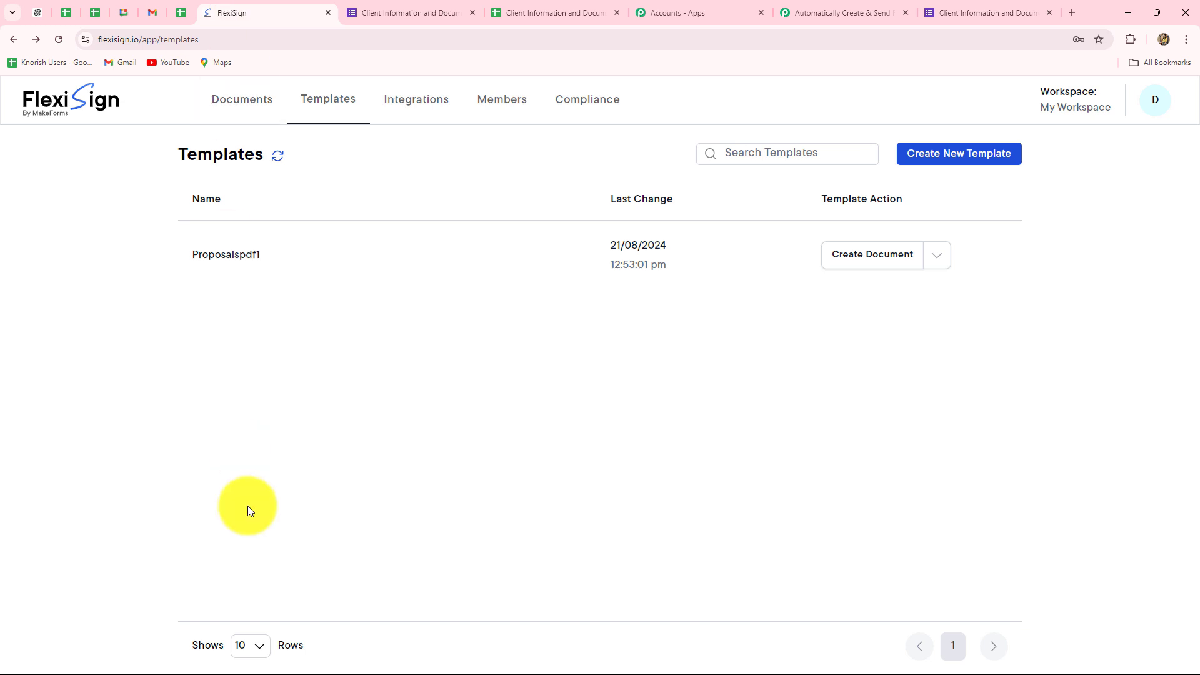
{"action": "left_click", "coordinate": [398, 102]}
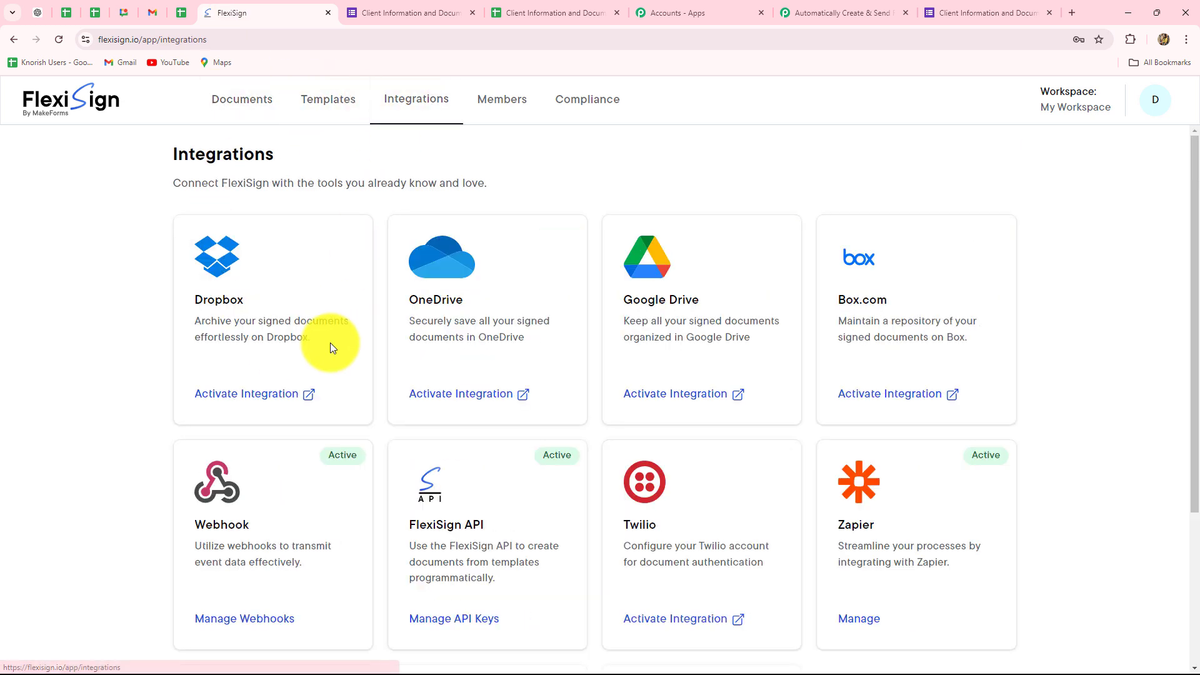
{"action": "scroll", "coordinate": [324, 344], "scroll_direction": "down", "scroll_amount": 2}
{"action": "scroll", "coordinate": [324, 344], "scroll_direction": "down", "scroll_amount": 2}
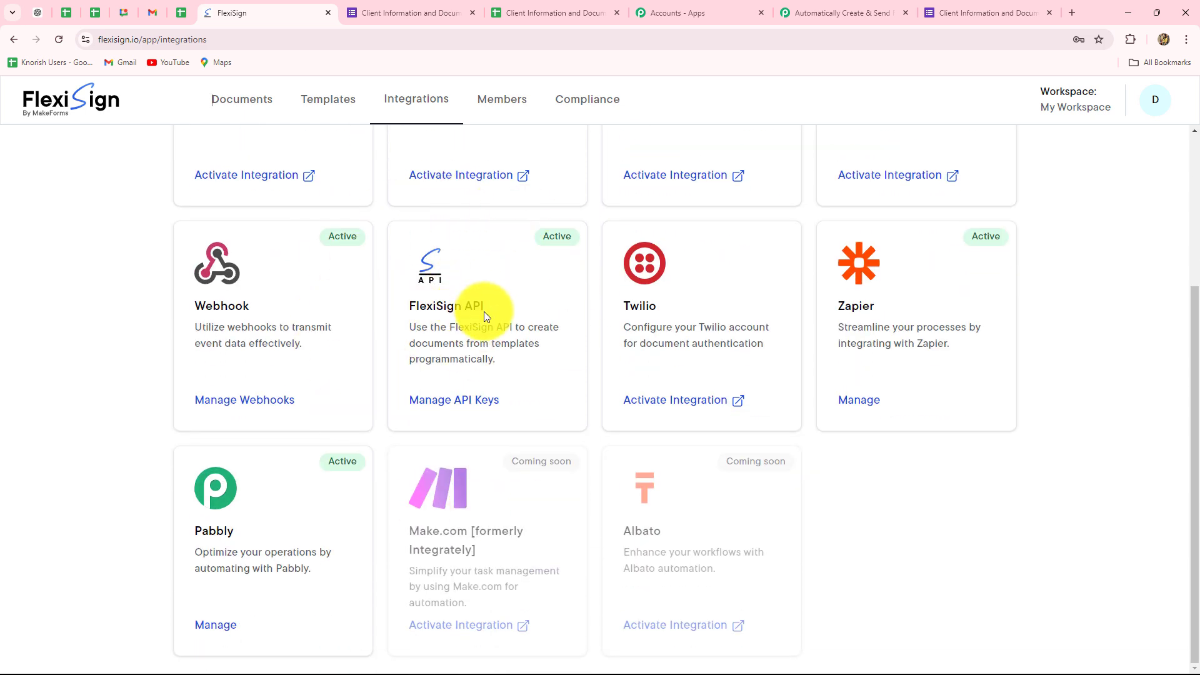
{"action": "left_click", "coordinate": [468, 401]}
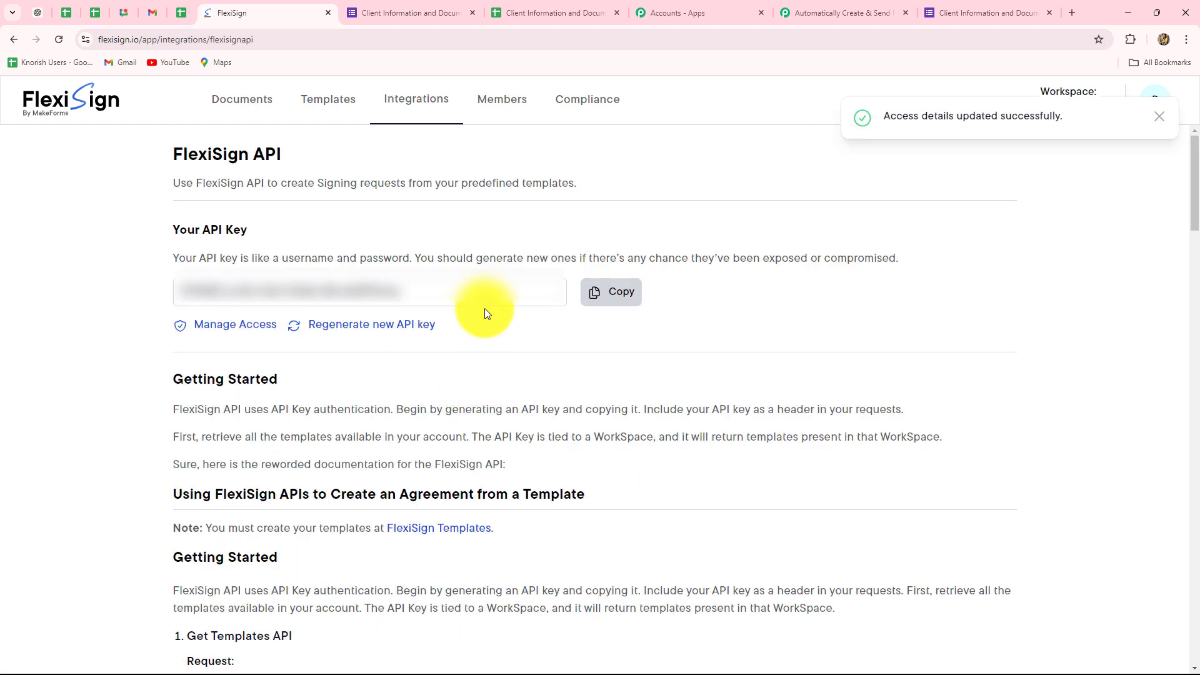
{"action": "left_click", "coordinate": [598, 296]}
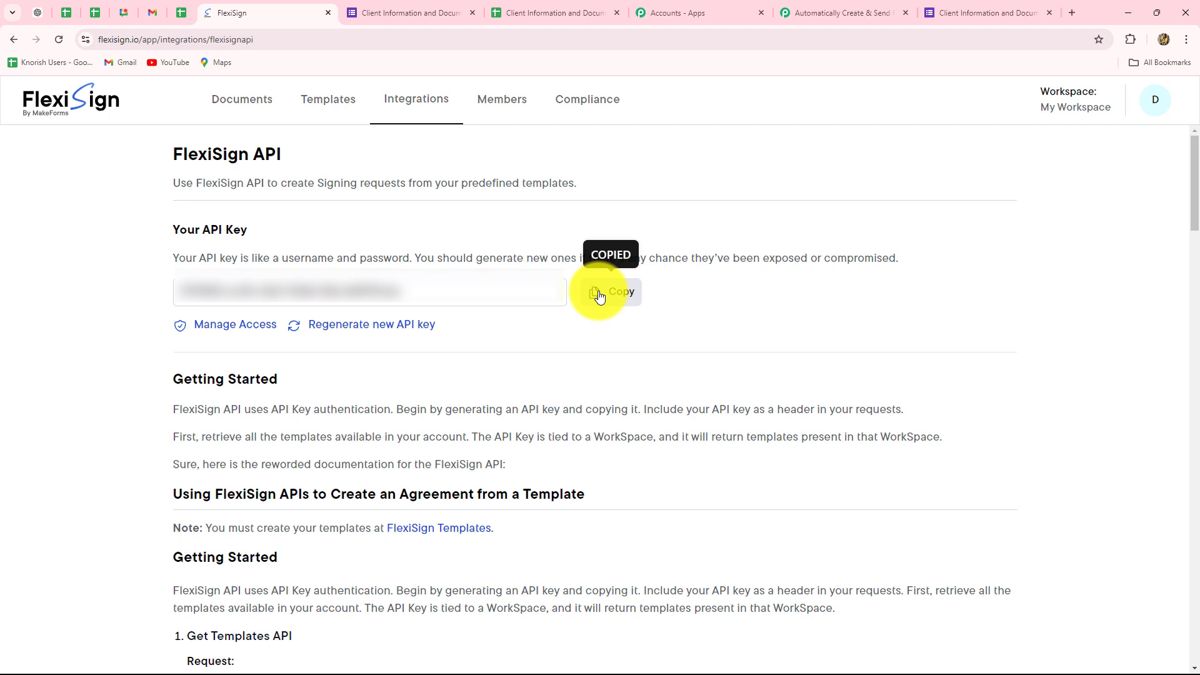
Switch back to the Pabbly workflow, paste the API key into the new Flexisign #2 connection and save it
{"action": "left_click", "coordinate": [818, 14]}
{"action": "left_click", "coordinate": [627, 460]}
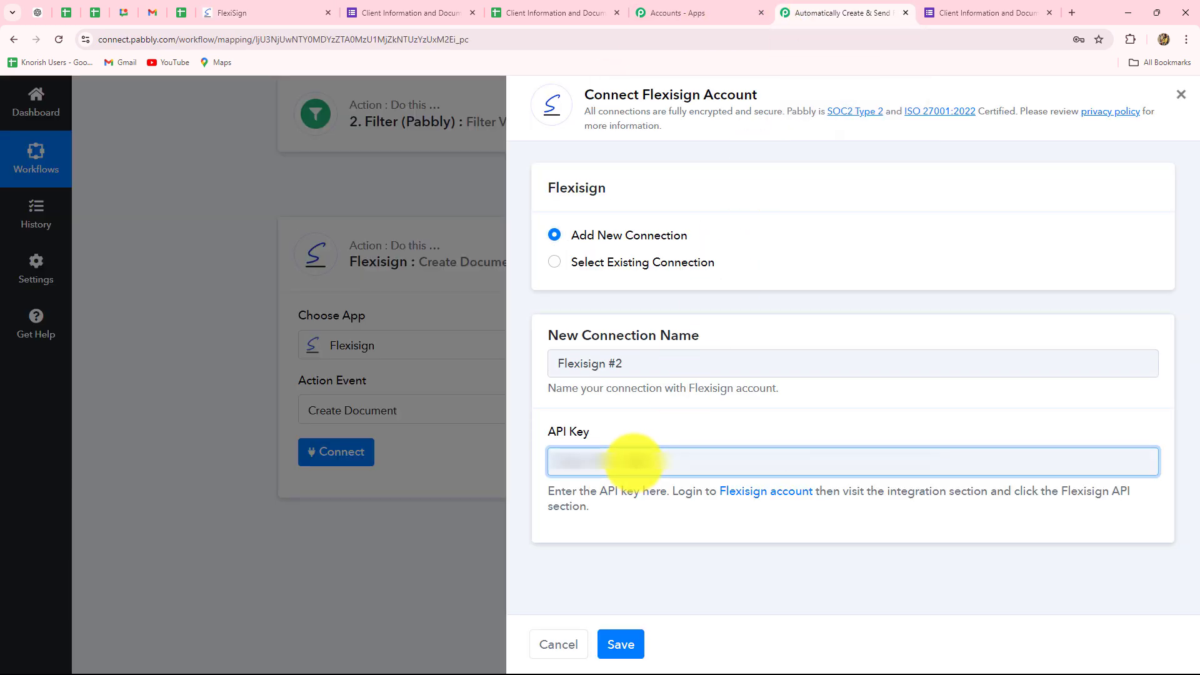
{"action": "key", "text": "ctrl+v"}
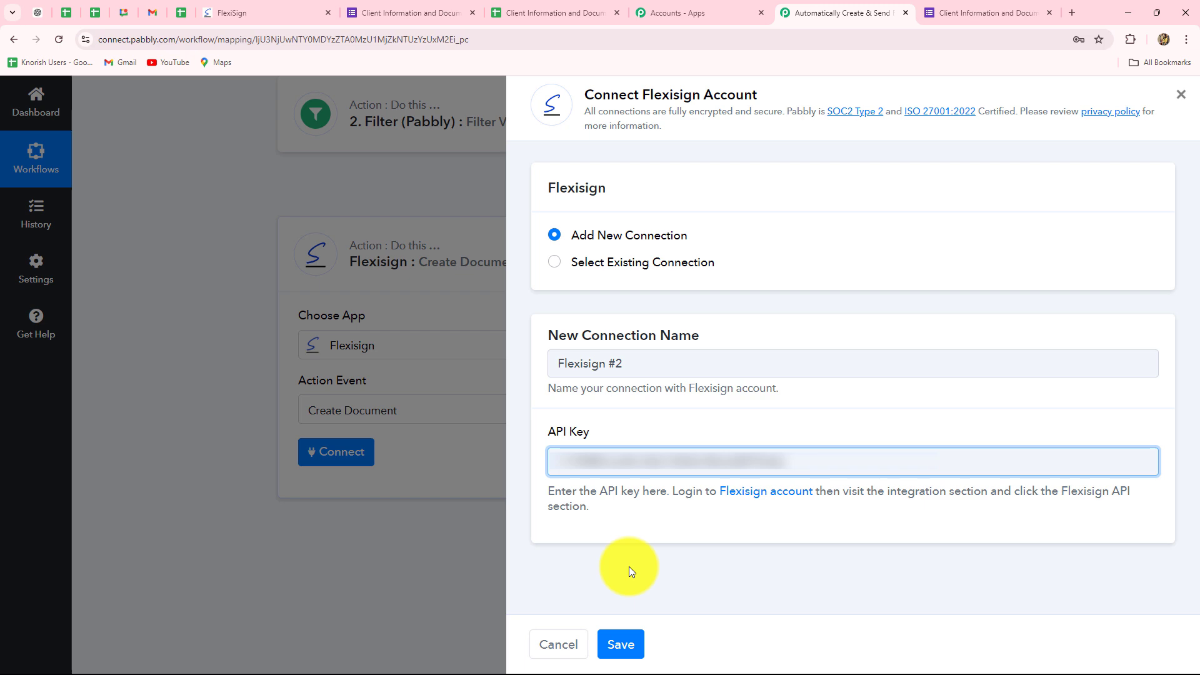
{"action": "left_click", "coordinate": [620, 644]}
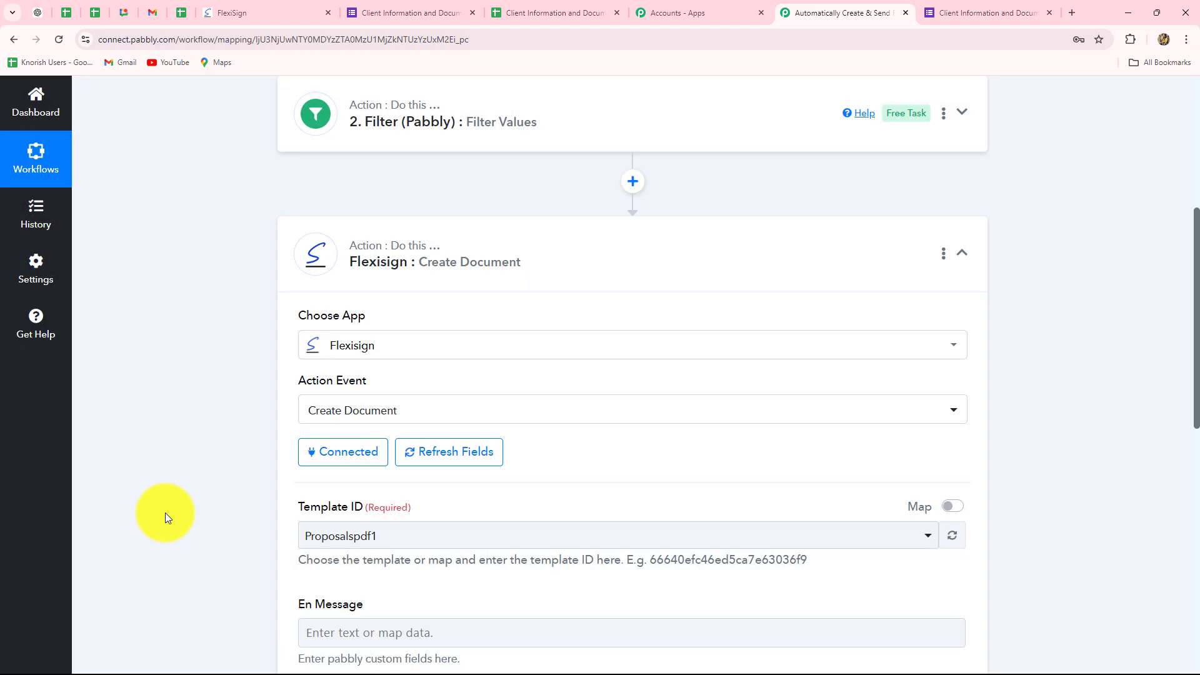
{"action": "scroll", "coordinate": [168, 504], "scroll_direction": "down", "scroll_amount": 4}
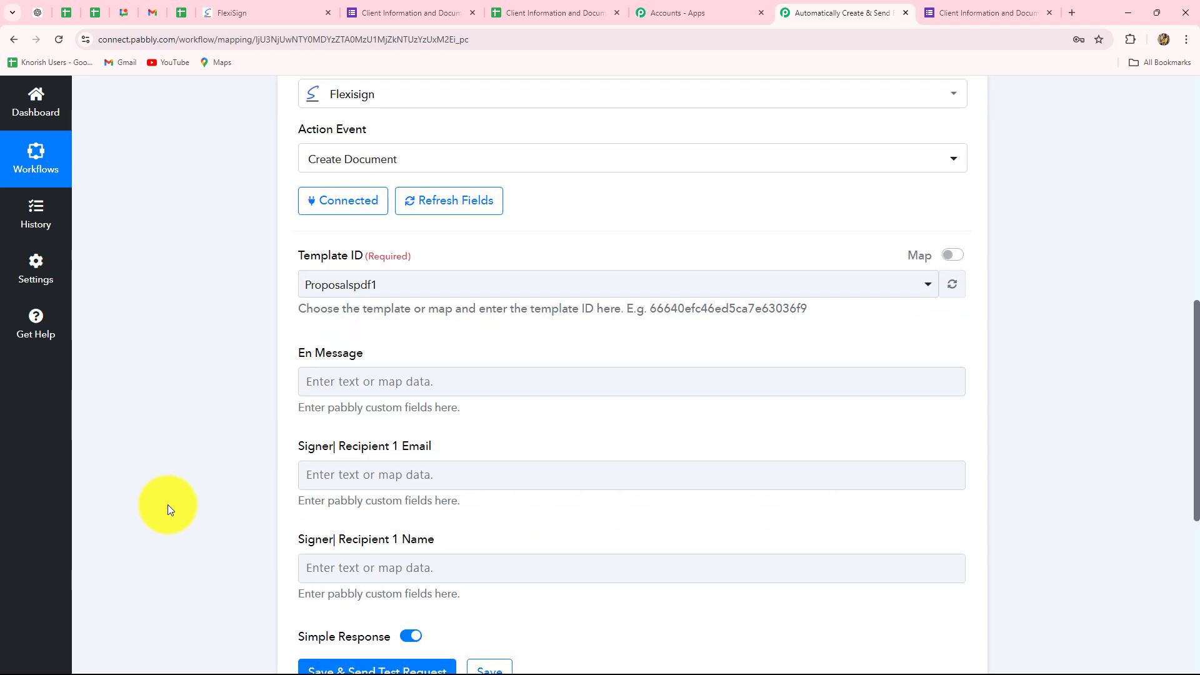
Check the templates in the FlexiSign account against the selected Proposalspdf1 template, and review the message and signer fields of the Create Document action
{"action": "scroll", "coordinate": [167, 504], "scroll_direction": "down", "scroll_amount": 4}
{"action": "scroll", "coordinate": [168, 505], "scroll_direction": "up", "scroll_amount": 4}
{"action": "scroll", "coordinate": [357, 238], "scroll_direction": "down", "scroll_amount": 1}
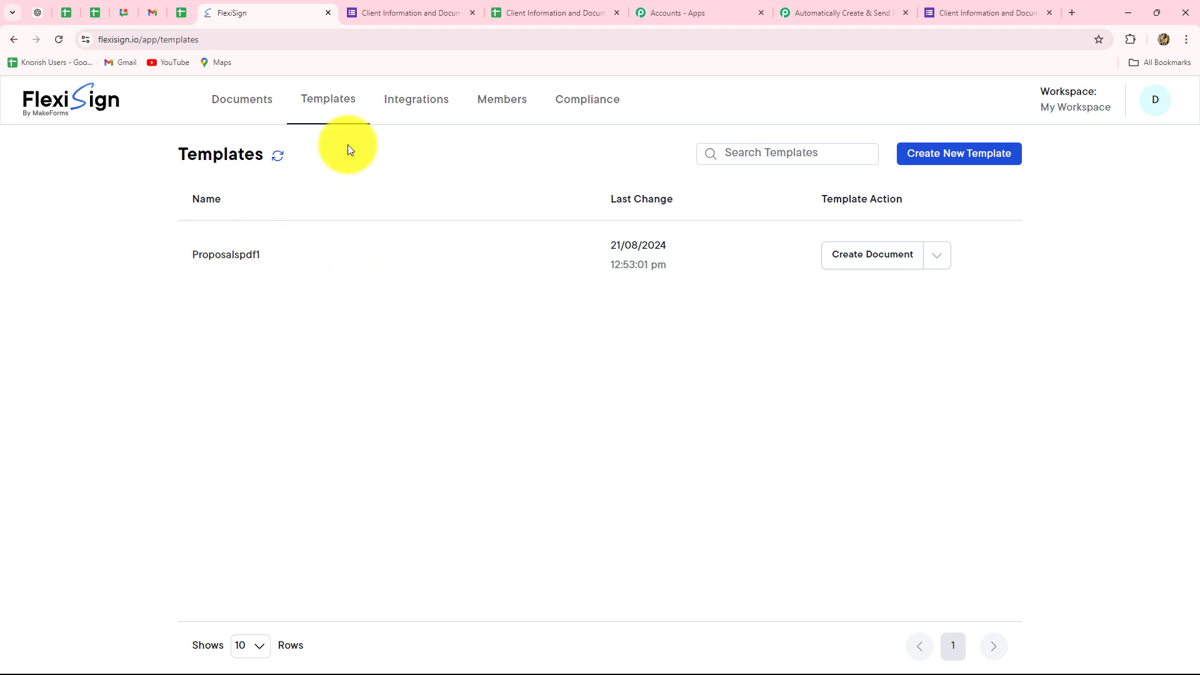
{"action": "left_click", "coordinate": [819, 13]}
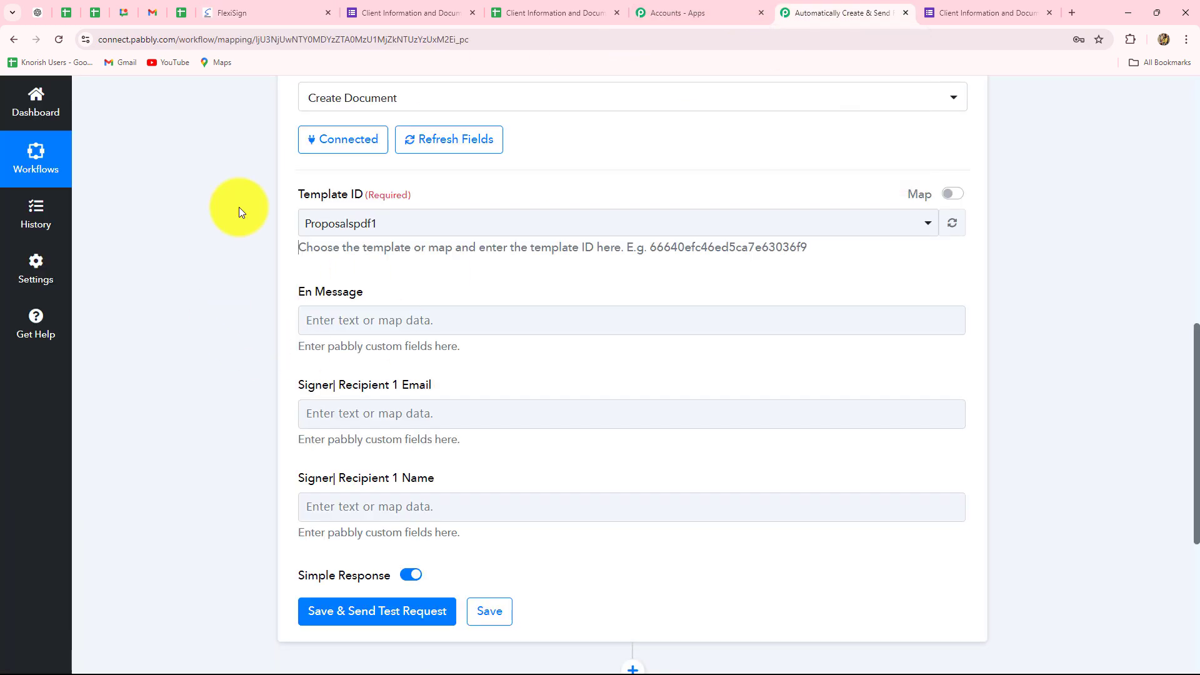
{"action": "left_click", "coordinate": [324, 315]}
{"action": "scroll", "coordinate": [331, 250], "scroll_direction": "down", "scroll_amount": 2}
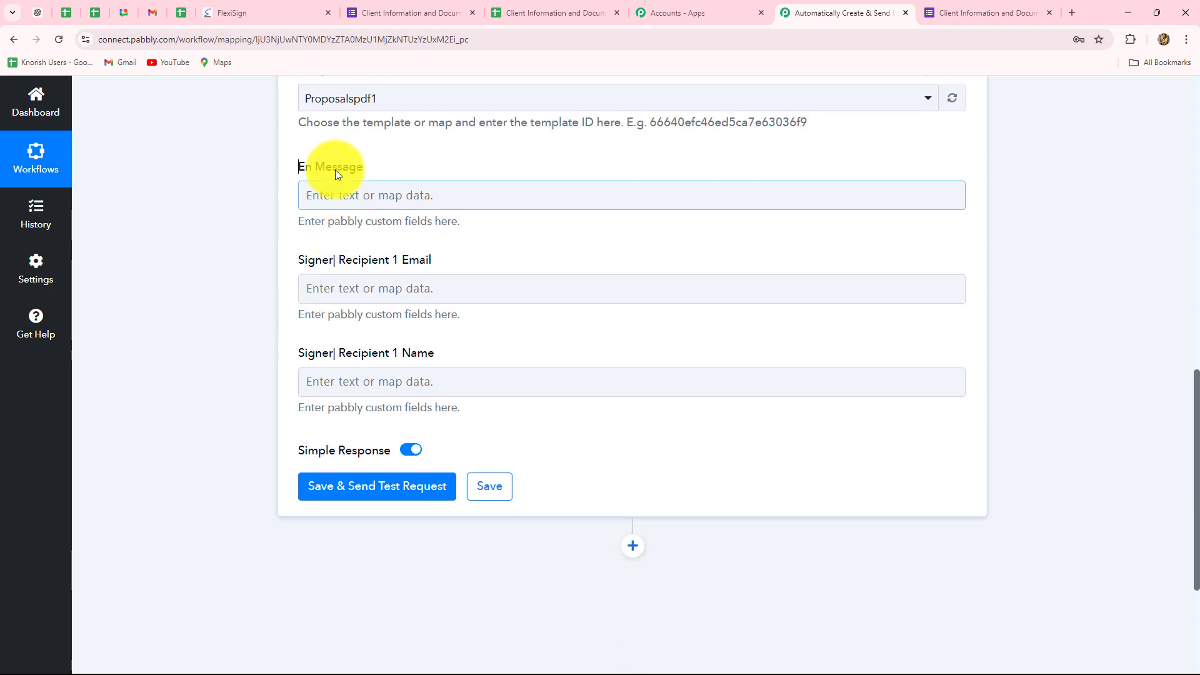
{"action": "left_click", "coordinate": [235, 152]}
{"action": "left_click", "coordinate": [374, 199]}
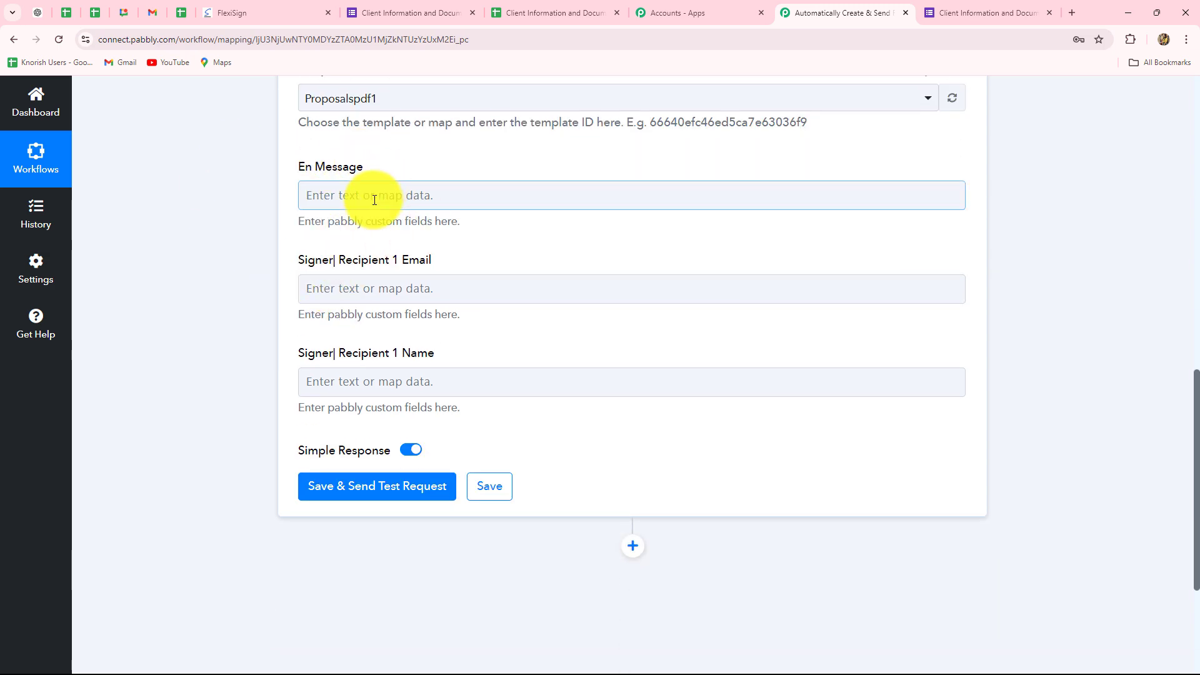
{"action": "scroll", "coordinate": [281, 319], "scroll_direction": "up", "scroll_amount": 4}
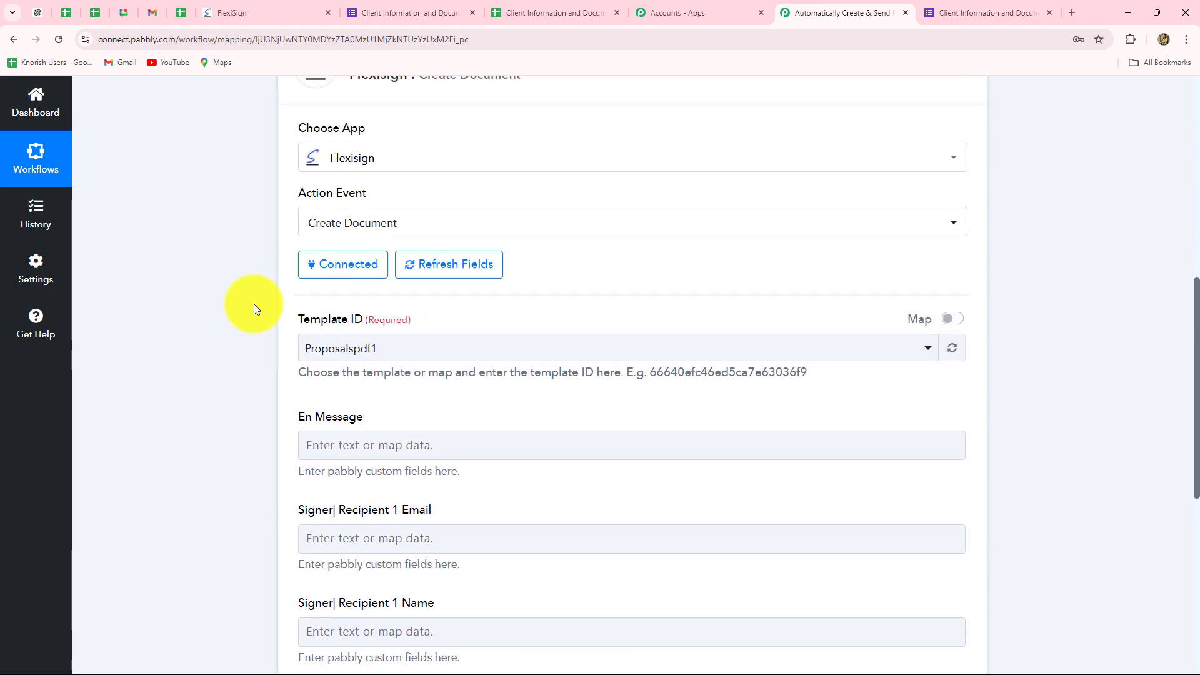
{"action": "scroll", "coordinate": [464, 417], "scroll_direction": "down", "scroll_amount": 3}
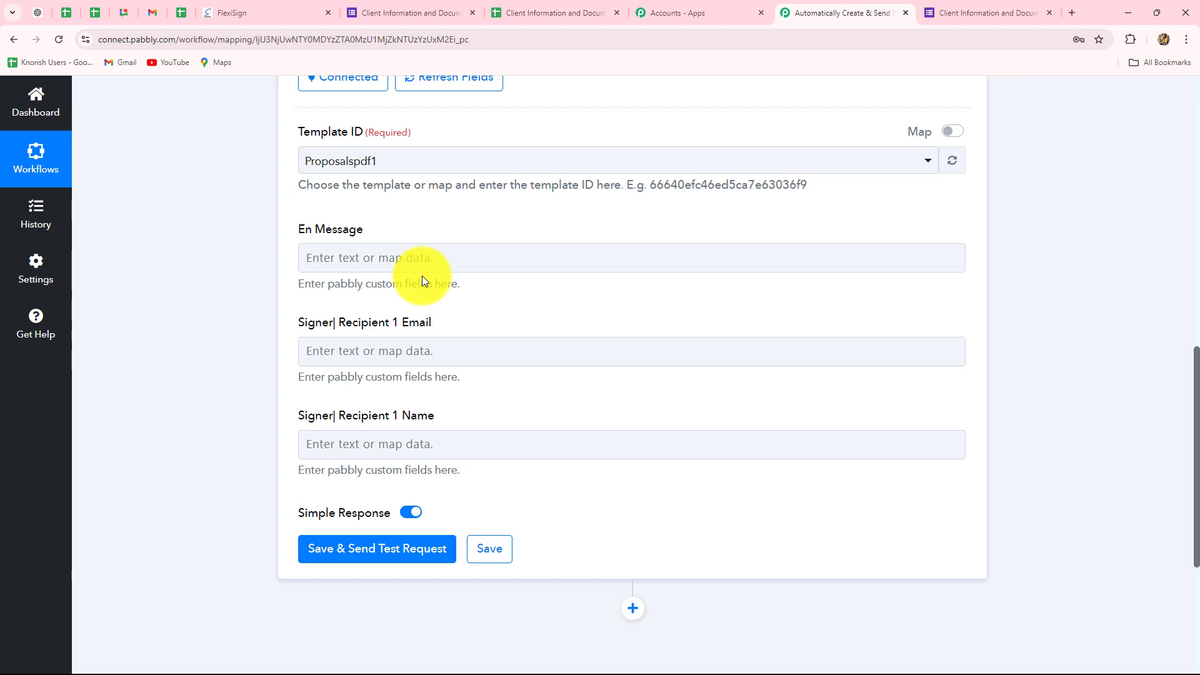
Paste the prepared PrimeProperties property proposal message, from "Dear," through the closing regards, into the En Message field and review it
{"action": "left_click", "coordinate": [358, 257]}
{"action": "key", "text": "ctrl+v"}
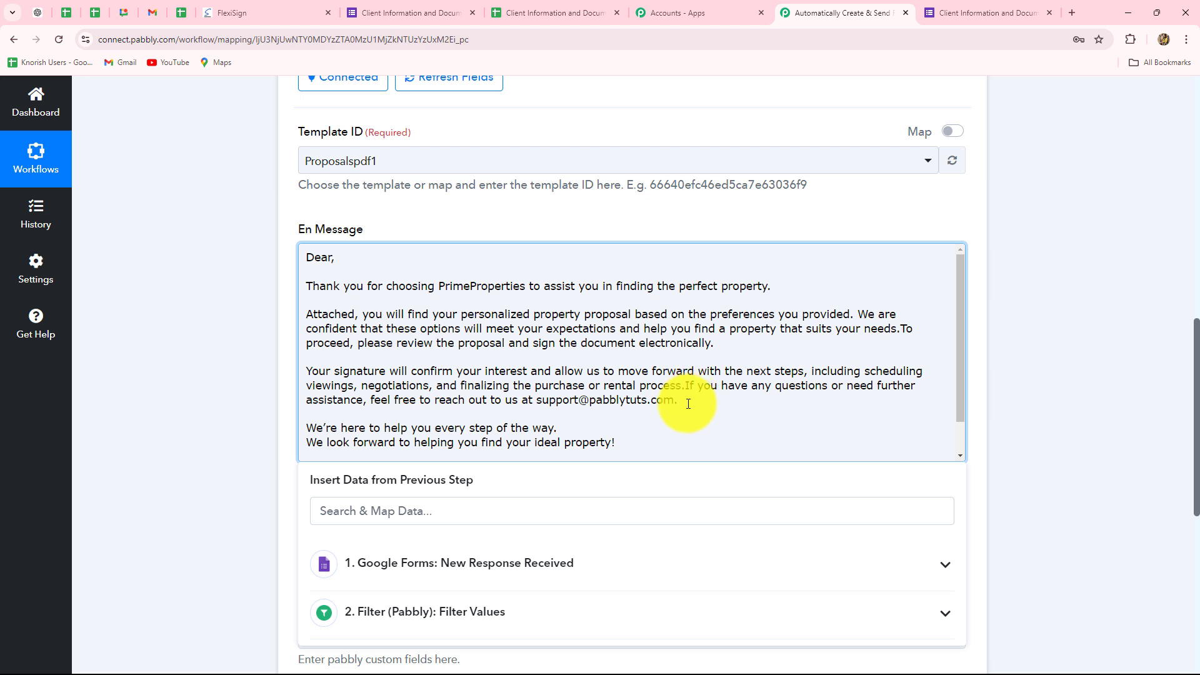
{"action": "scroll", "coordinate": [716, 333], "scroll_direction": "down", "scroll_amount": 1}
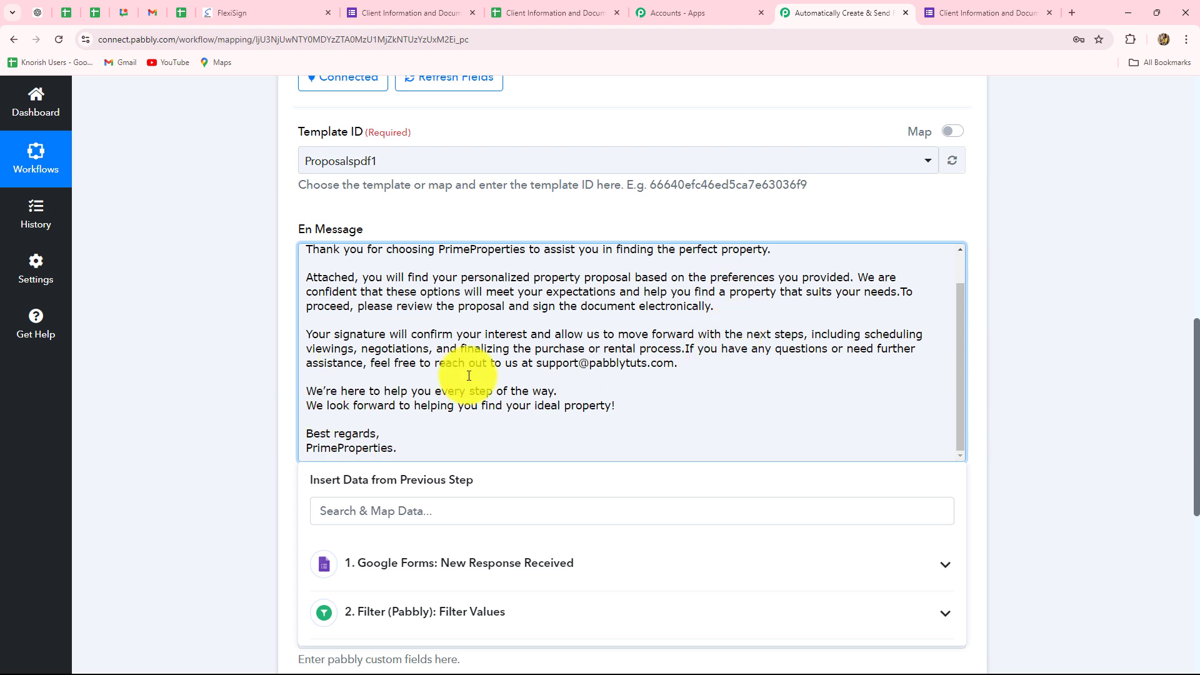
{"action": "scroll", "coordinate": [569, 371], "scroll_direction": "up", "scroll_amount": 1}
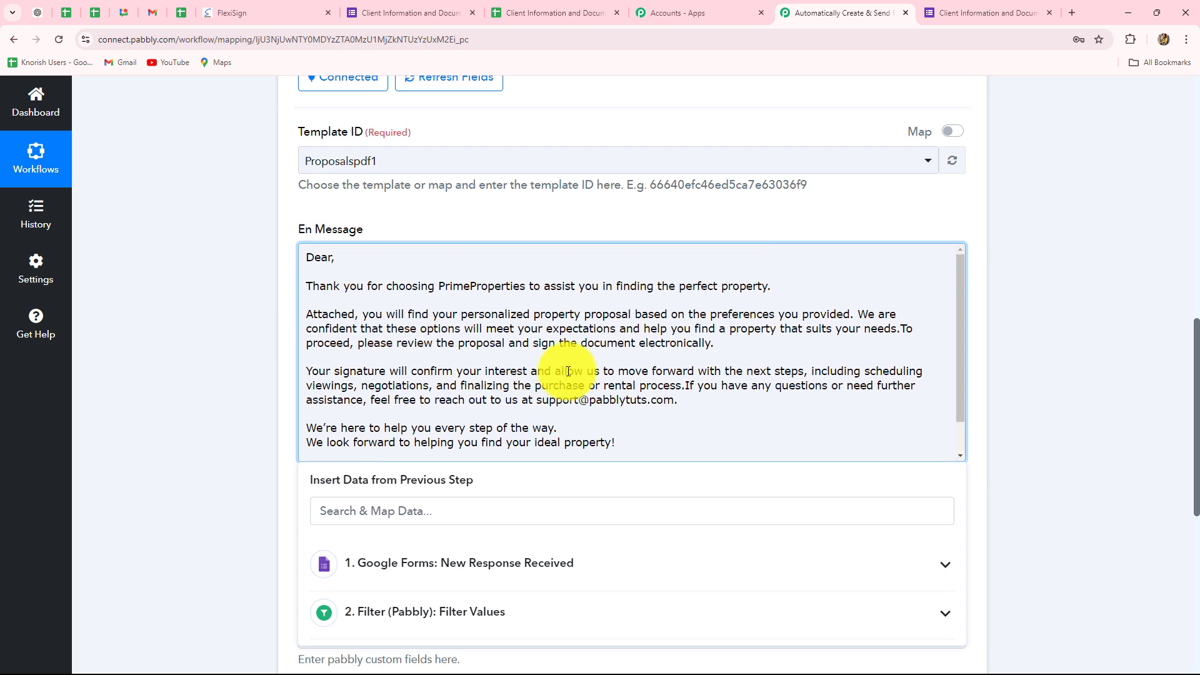
Map the Name value from the Google Forms response right after "Dear," in the En Message text
{"action": "left_click", "coordinate": [347, 259]}
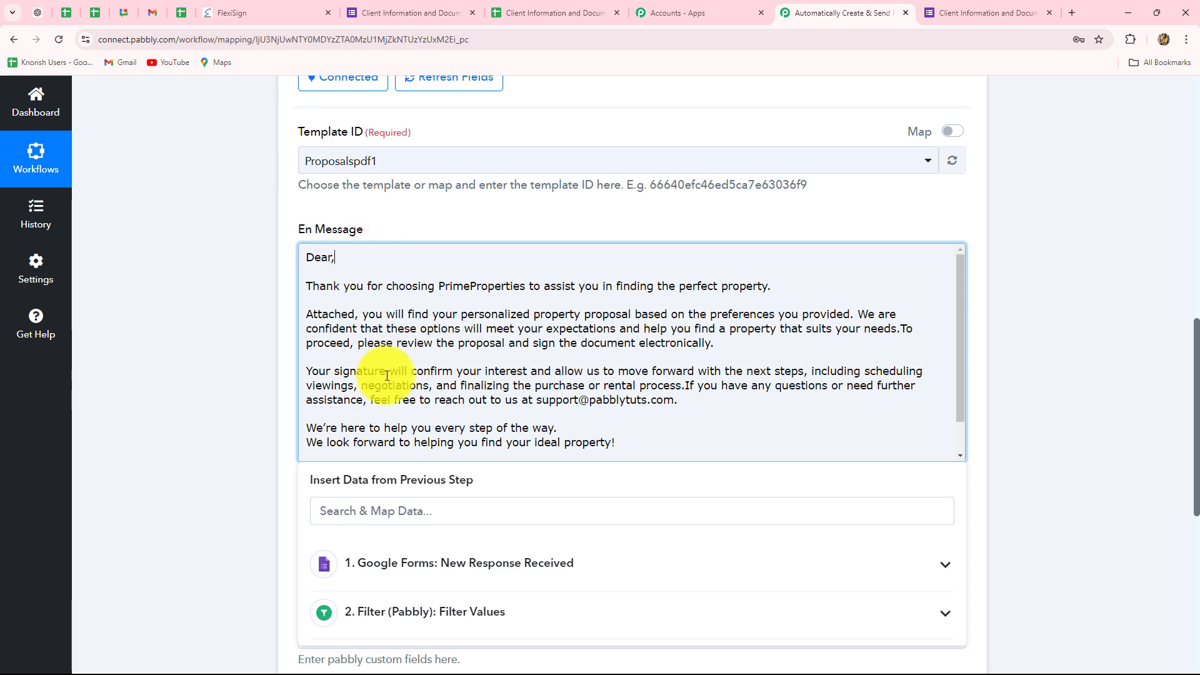
{"action": "scroll", "coordinate": [386, 374], "scroll_direction": "down", "scroll_amount": 2}
{"action": "left_click", "coordinate": [402, 564]}
{"action": "scroll", "coordinate": [241, 452], "scroll_direction": "down", "scroll_amount": 4}
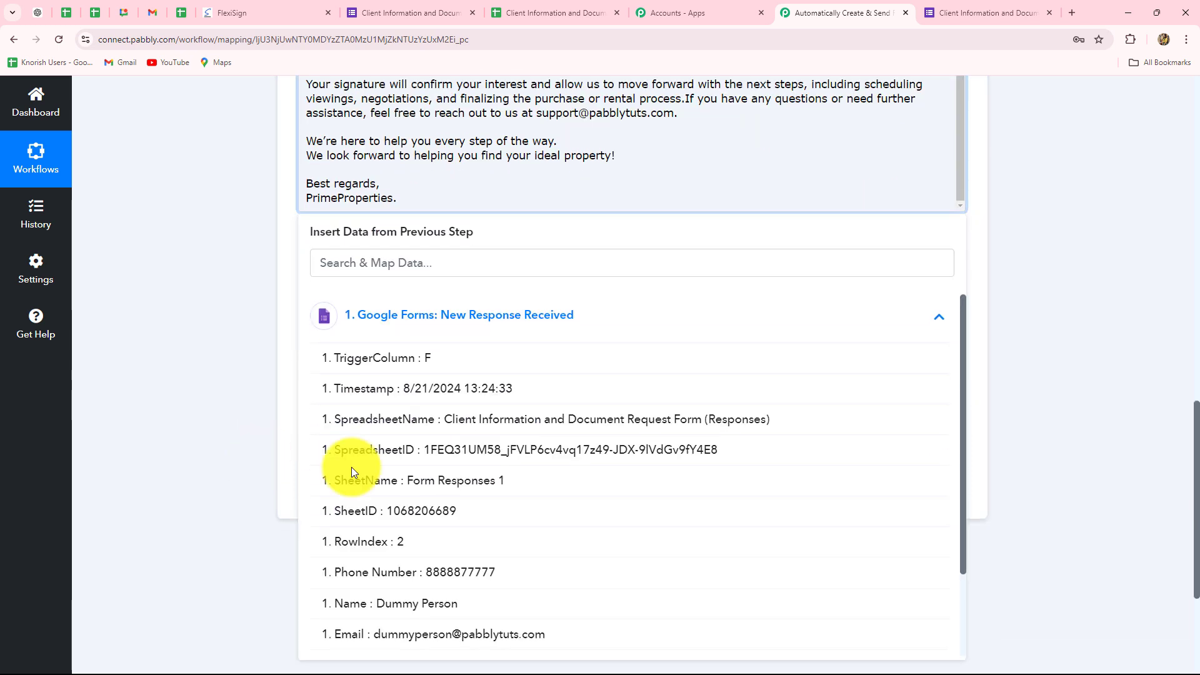
{"action": "scroll", "coordinate": [527, 485], "scroll_direction": "down", "scroll_amount": 2}
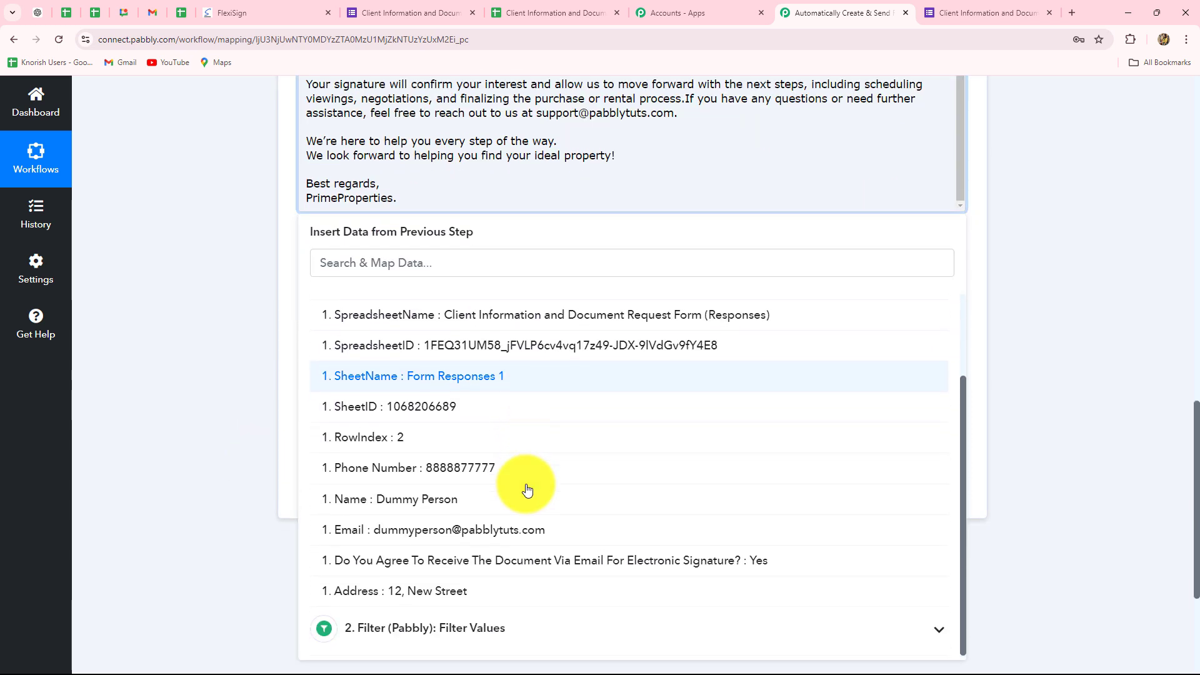
{"action": "left_click", "coordinate": [412, 508]}
{"action": "left_click", "coordinate": [148, 407]}
{"action": "scroll", "coordinate": [148, 406], "scroll_direction": "up", "scroll_amount": 3}
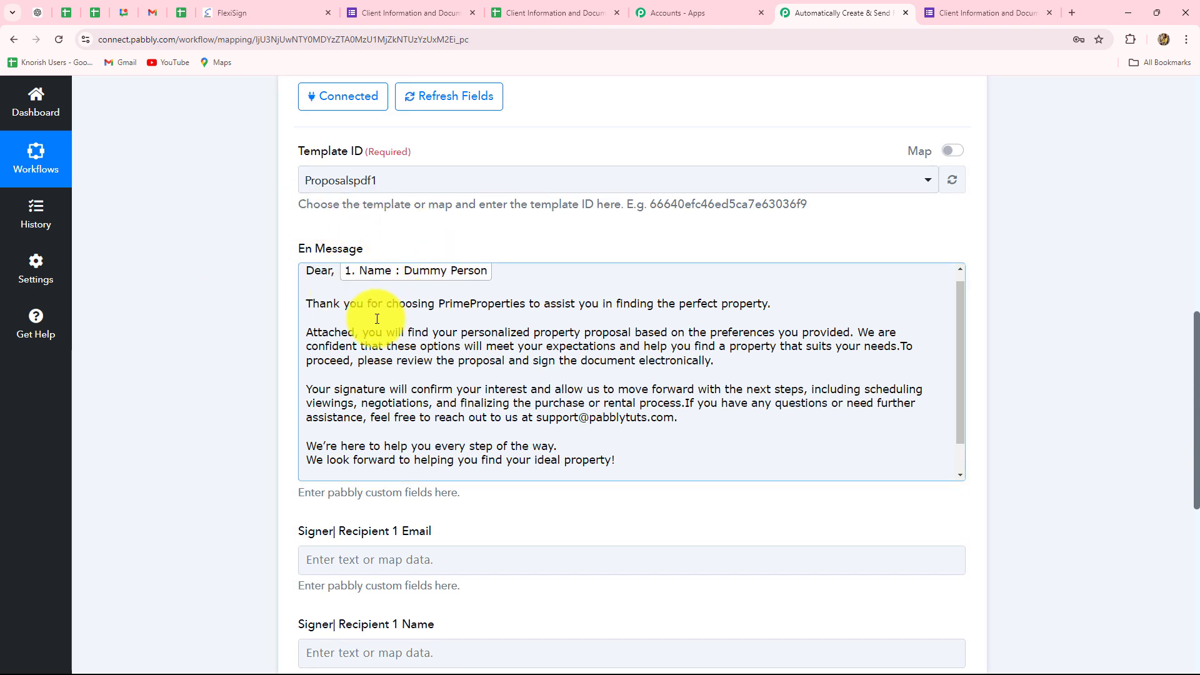
{"action": "left_click", "coordinate": [490, 298]}
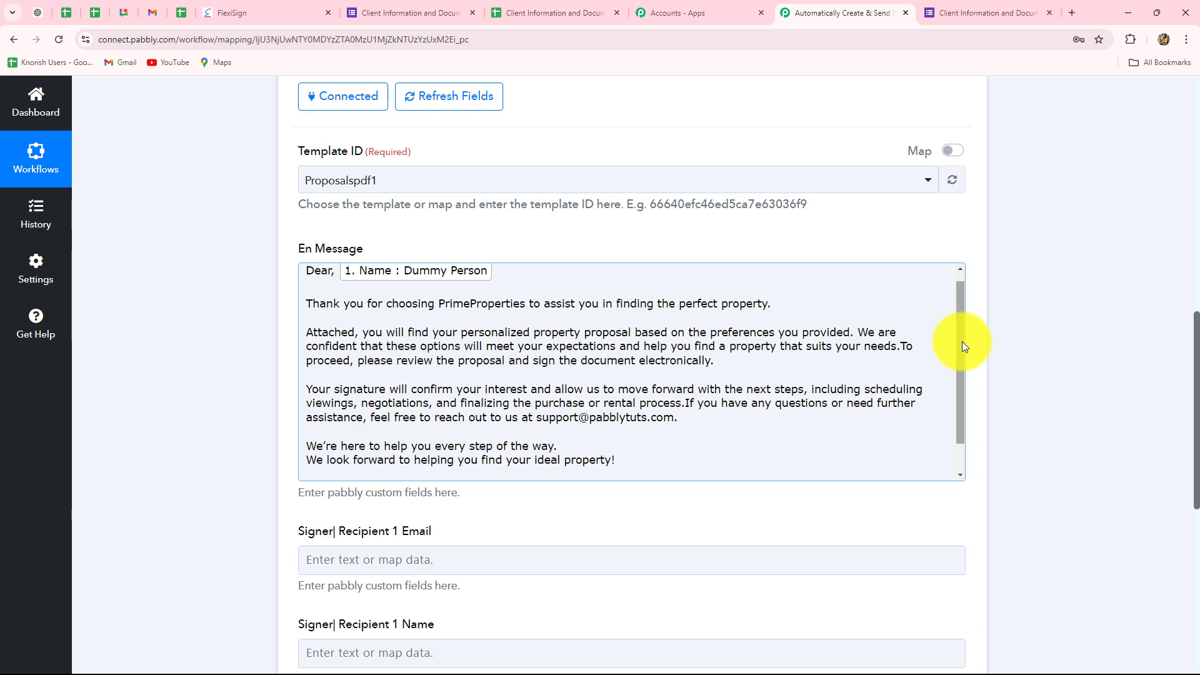
Map the Signer Recipient 1 Email field to the Email value from the Google Forms response
{"action": "scroll", "coordinate": [1100, 340], "scroll_direction": "down", "scroll_amount": 4}
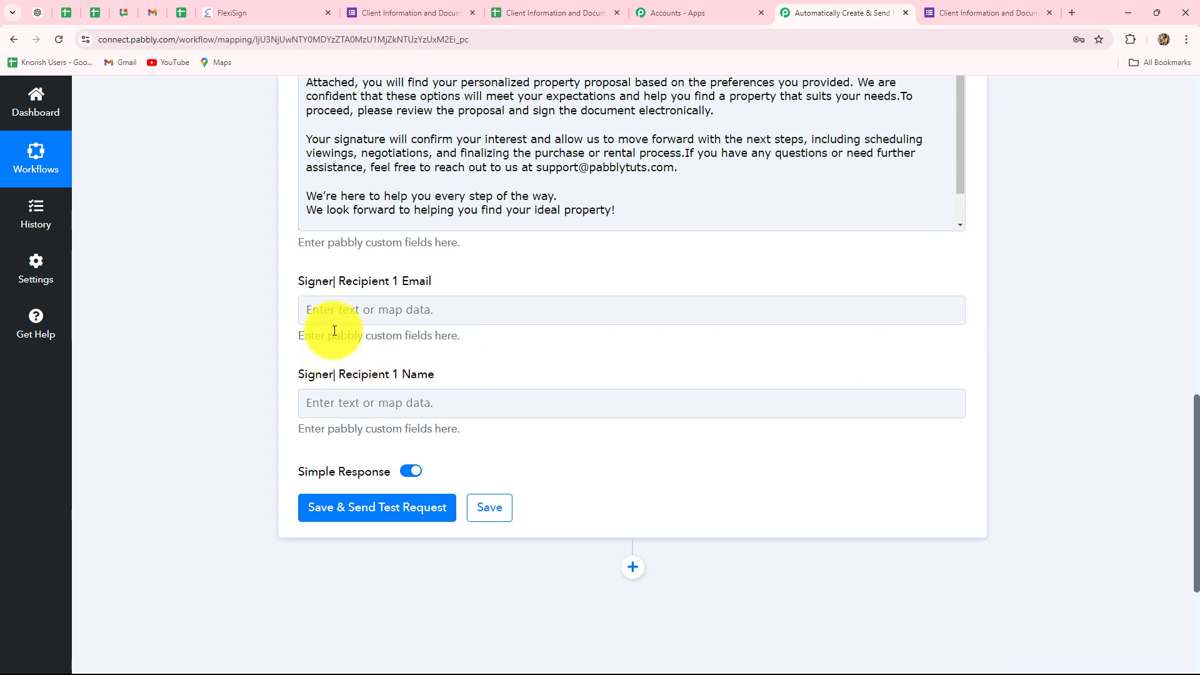
{"action": "left_click", "coordinate": [348, 313]}
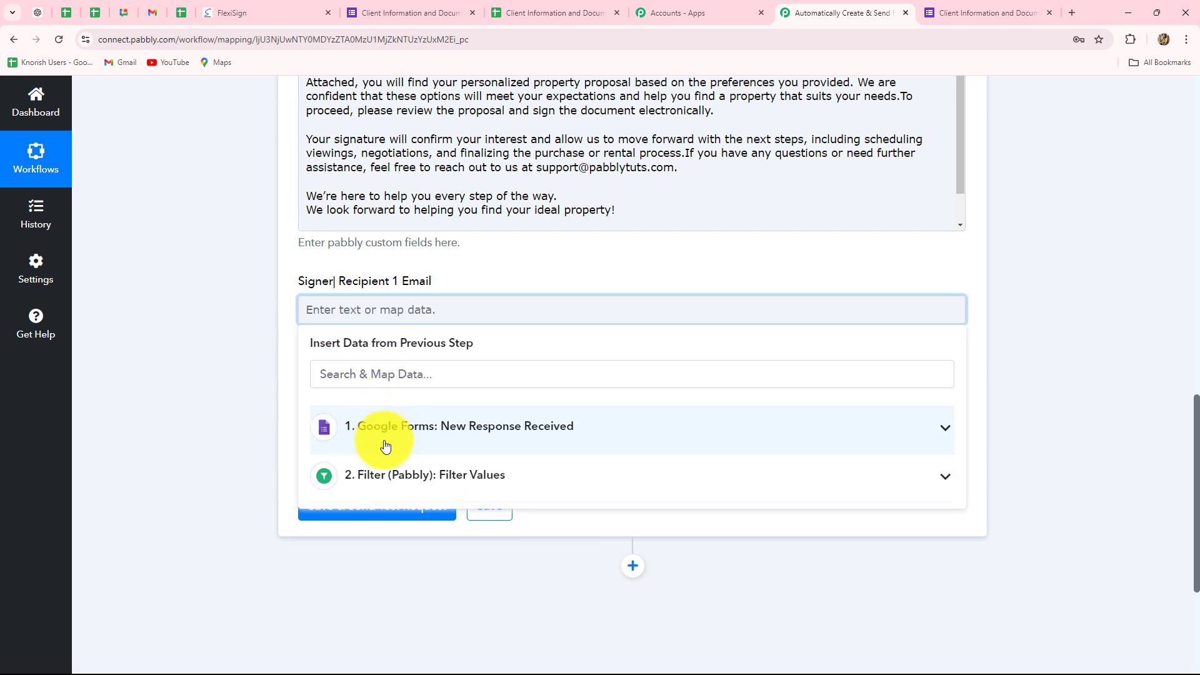
{"action": "left_click", "coordinate": [385, 446]}
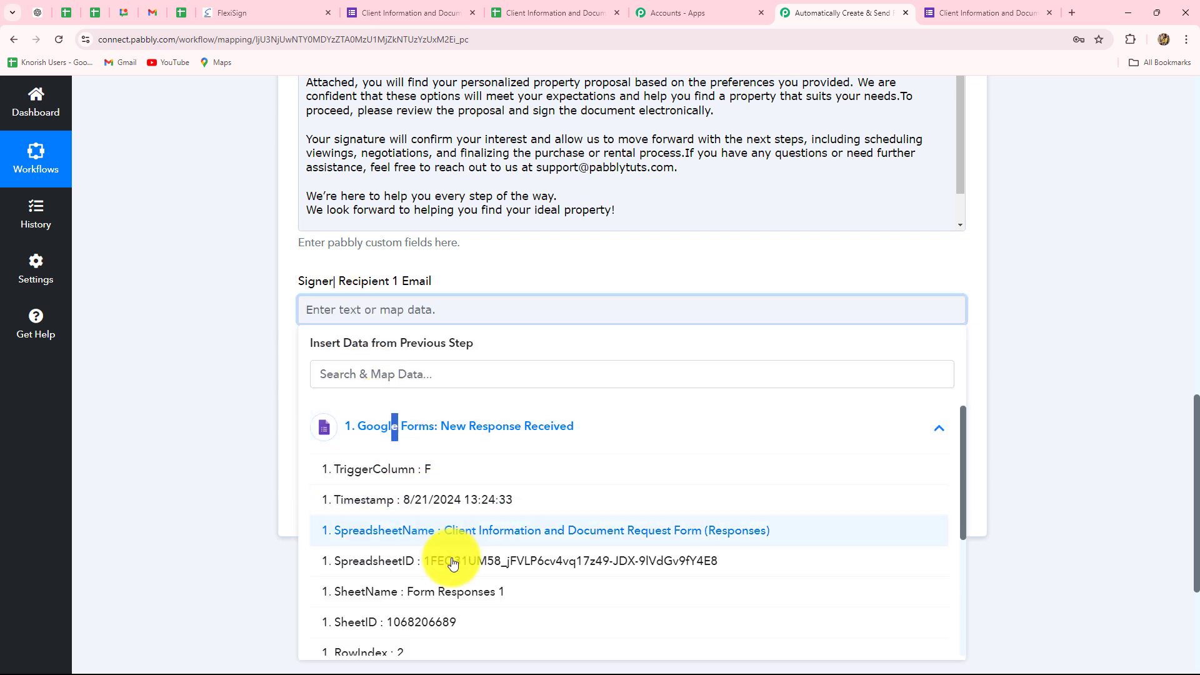
{"action": "scroll", "coordinate": [461, 575], "scroll_direction": "down", "scroll_amount": 3}
{"action": "left_click", "coordinate": [429, 616]}
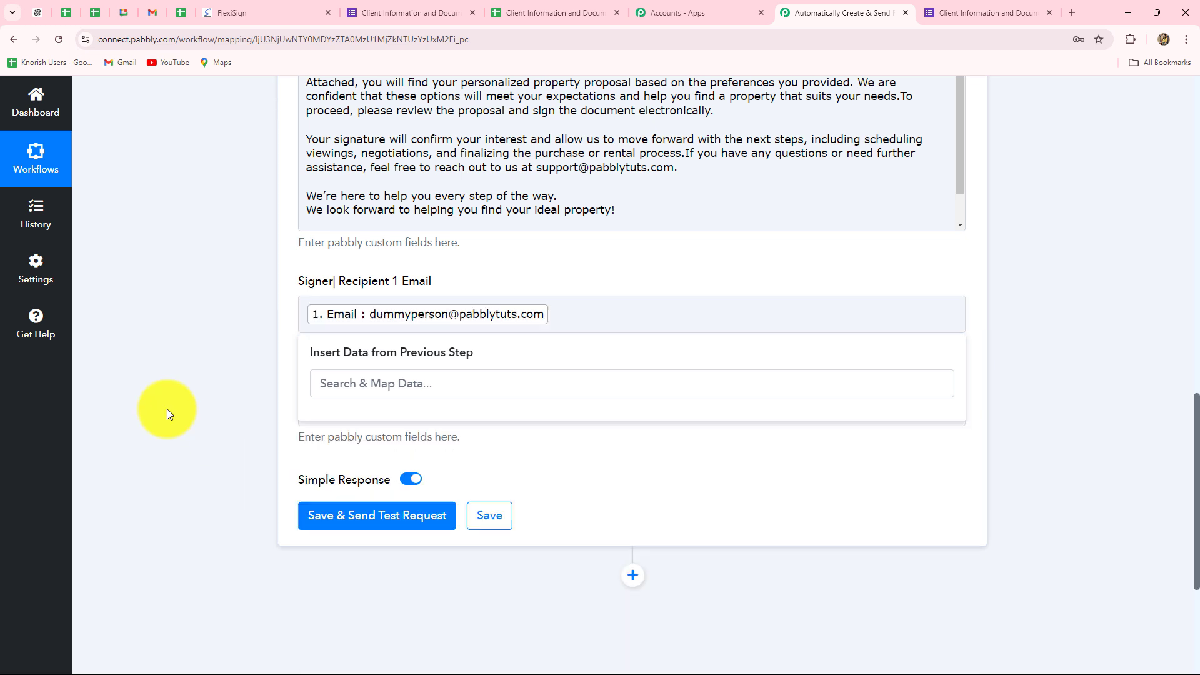
Map the Signer Recipient 1 Name field to the Name value from the Google Forms response
{"action": "scroll", "coordinate": [245, 357], "scroll_direction": "down", "scroll_amount": 1}
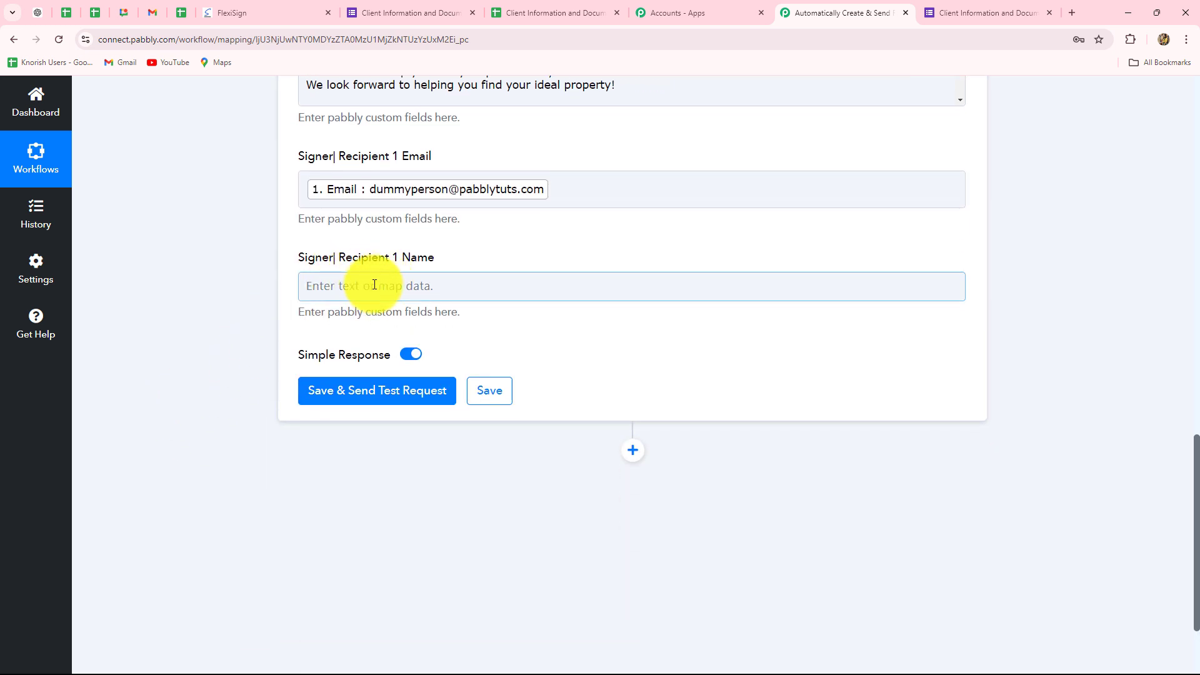
{"action": "left_click", "coordinate": [373, 285]}
{"action": "left_click", "coordinate": [375, 400]}
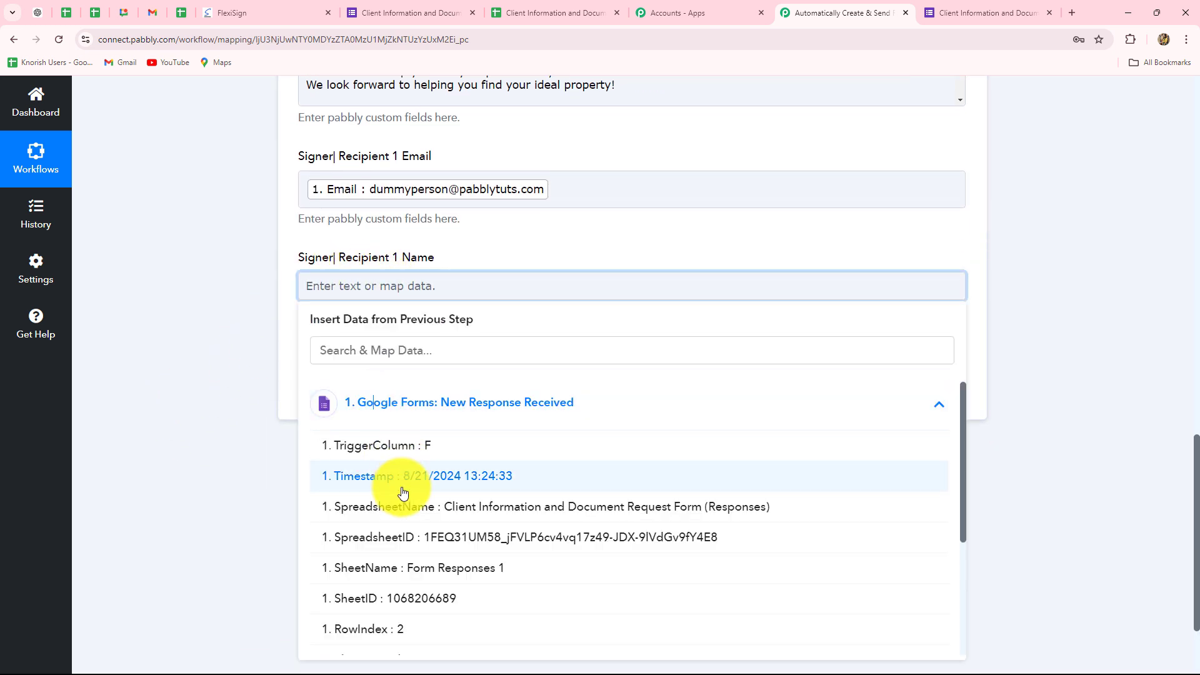
{"action": "scroll", "coordinate": [404, 570], "scroll_direction": "down", "scroll_amount": 2}
{"action": "left_click", "coordinate": [403, 568]}
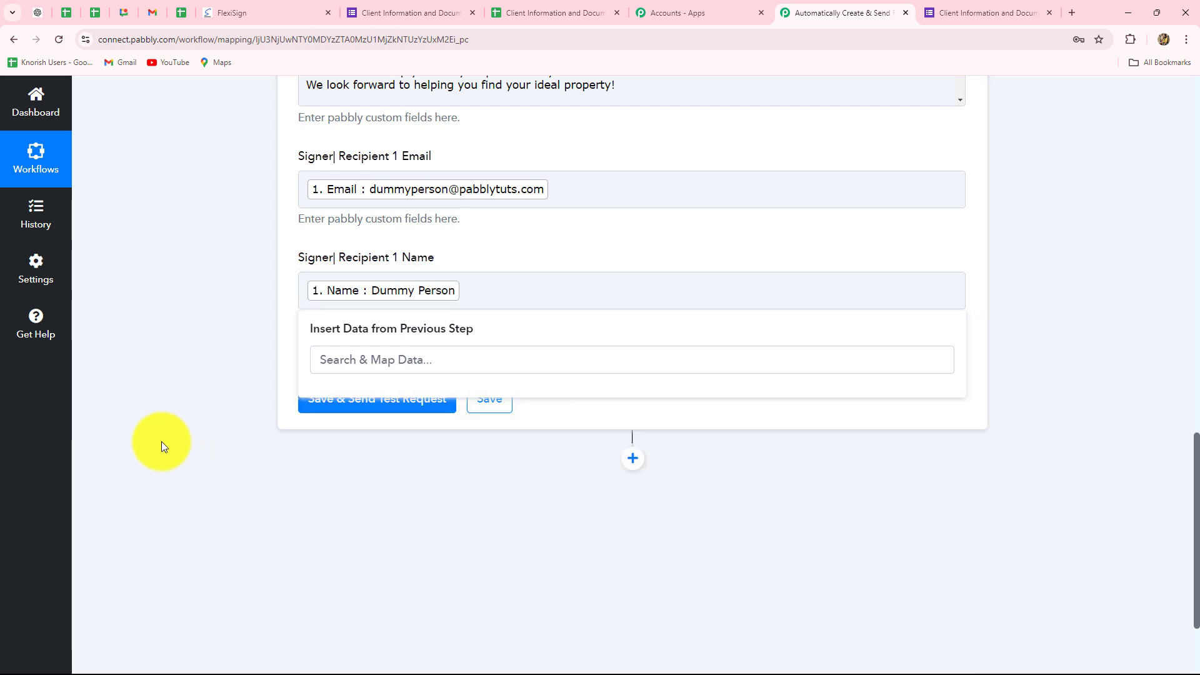
Save the Flexisign action with a test request and check the status and document data in the received response
{"action": "left_click", "coordinate": [320, 400]}
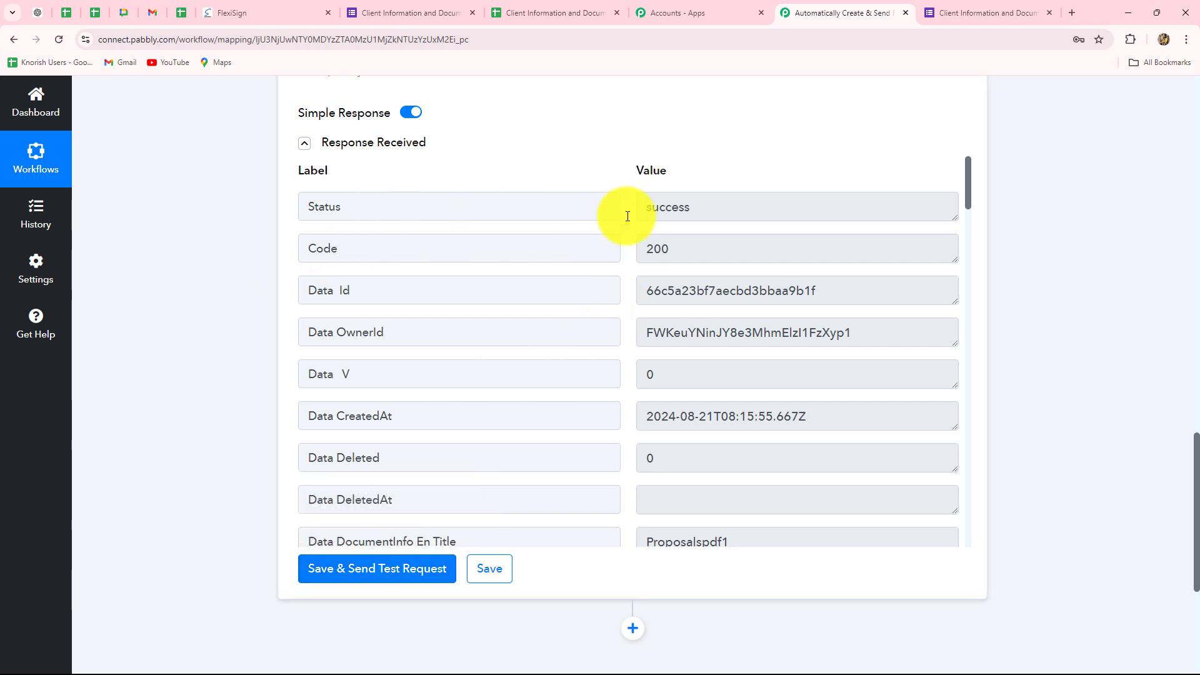
{"action": "left_click_drag", "start_coordinate": [700, 213], "coordinate": [640, 220]}
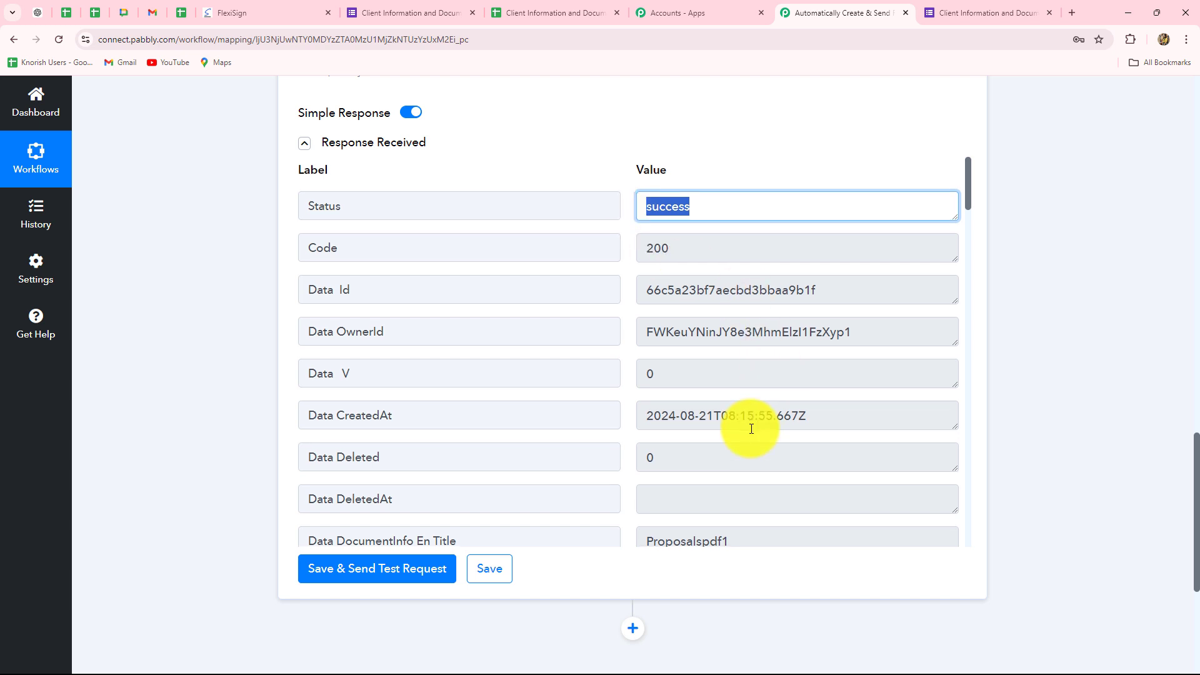
{"action": "scroll", "coordinate": [751, 429], "scroll_direction": "down", "scroll_amount": 10}
{"action": "scroll", "coordinate": [751, 429], "scroll_direction": "up", "scroll_amount": 10}
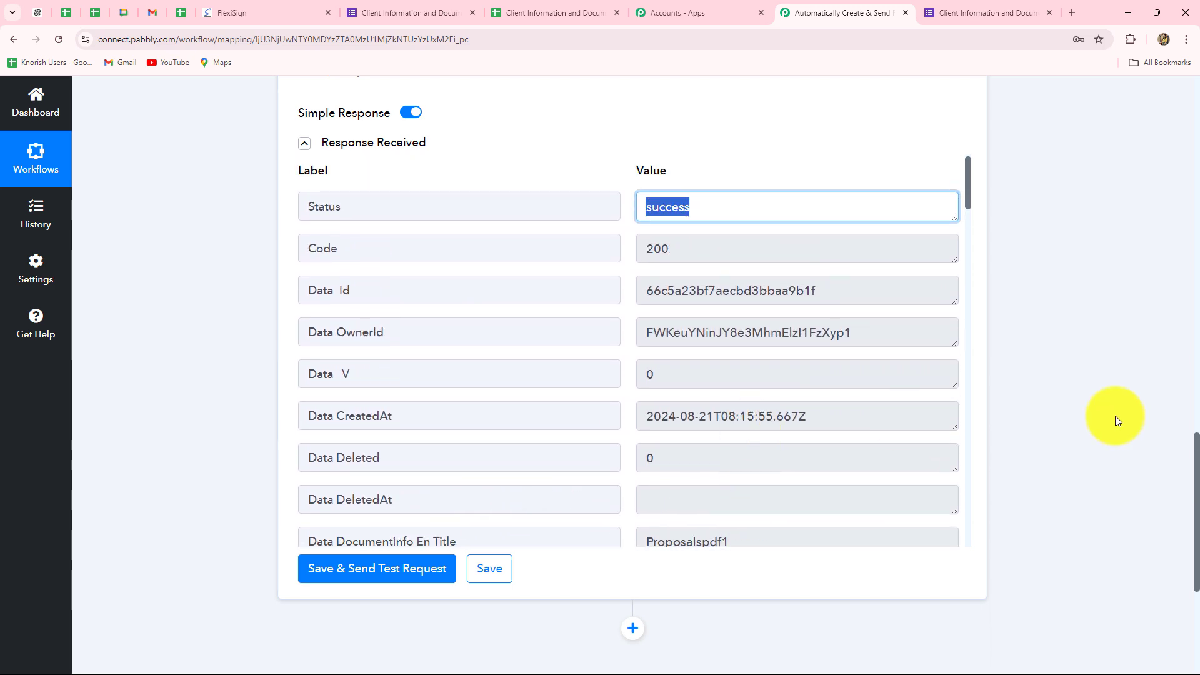
{"action": "scroll", "coordinate": [1115, 415], "scroll_direction": "up", "scroll_amount": 10}
{"action": "scroll", "coordinate": [926, 328], "scroll_direction": "down", "scroll_amount": 4}
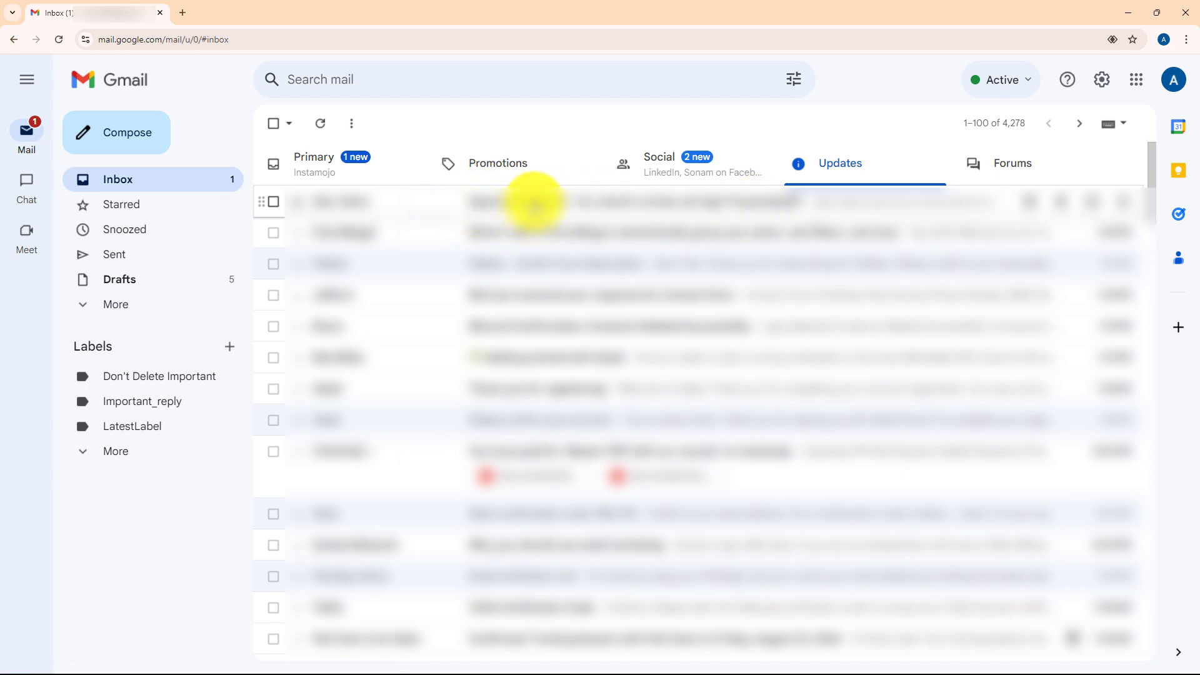
Switch to the recipient's Gmail inbox, open the FlexiSign signature request for Proposalspdf1, and examine its greeting, message and signing link
{"action": "left_click", "coordinate": [535, 205]}
{"action": "scroll", "coordinate": [435, 335], "scroll_direction": "down", "scroll_amount": 3}
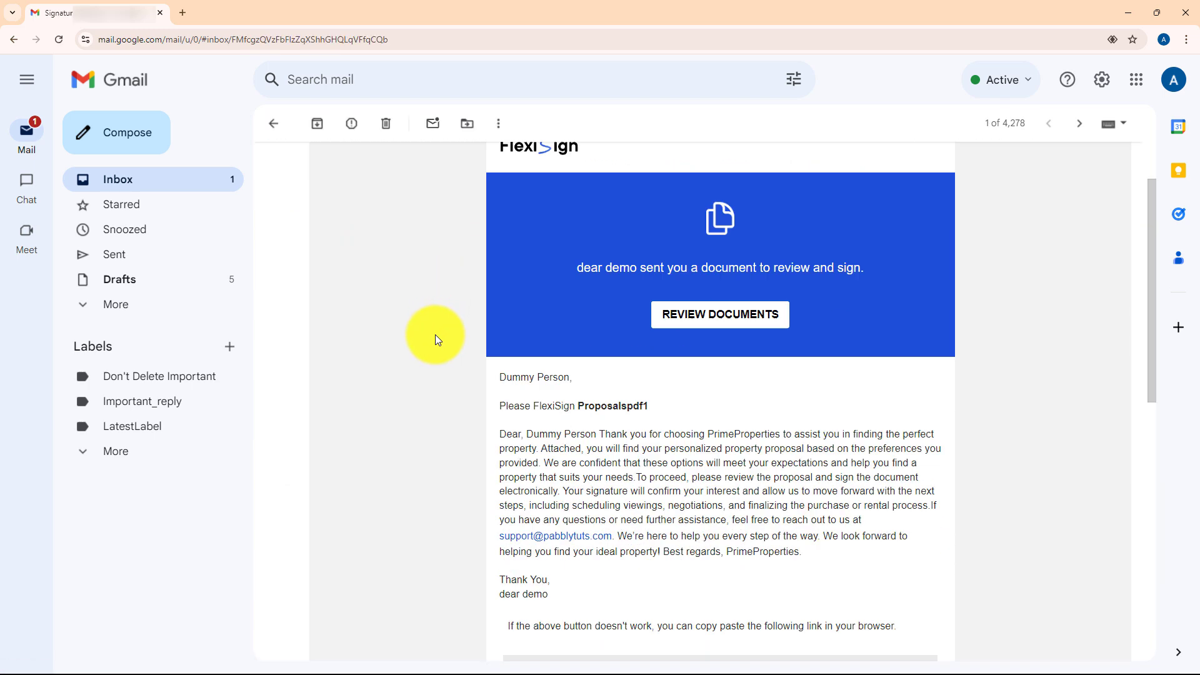
{"action": "scroll", "coordinate": [456, 313], "scroll_direction": "up", "scroll_amount": 1}
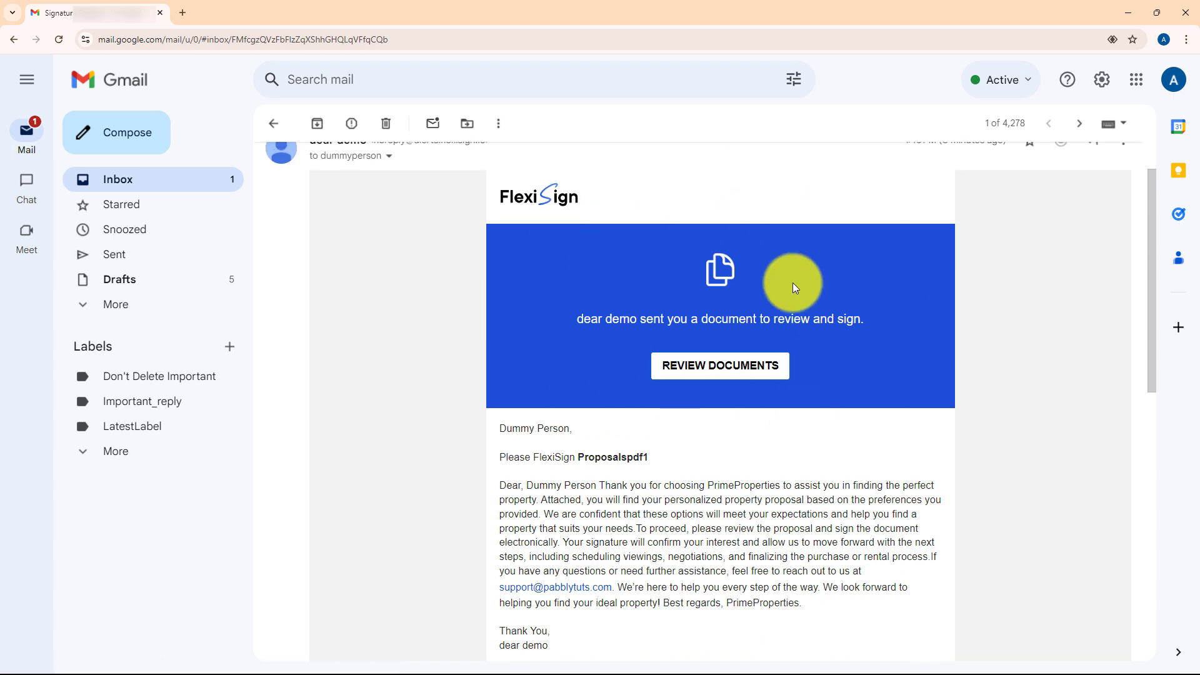
{"action": "scroll", "coordinate": [1137, 335], "scroll_direction": "down", "scroll_amount": 10}
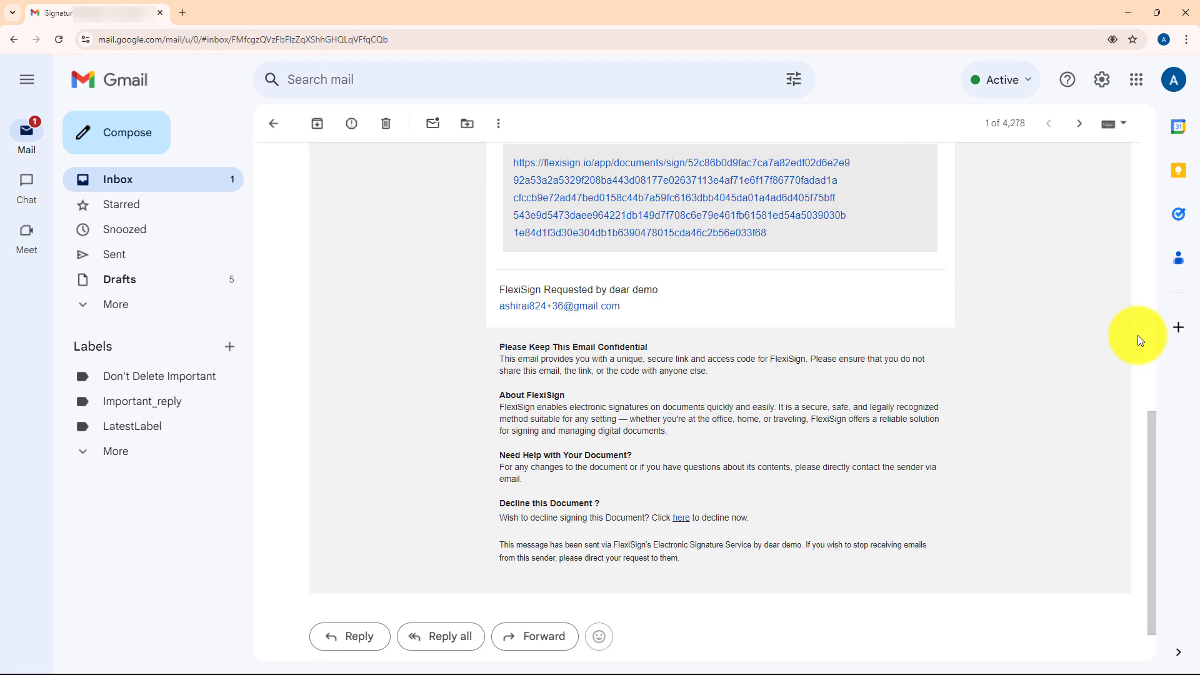
{"action": "scroll", "coordinate": [1137, 335], "scroll_direction": "up", "scroll_amount": 12}
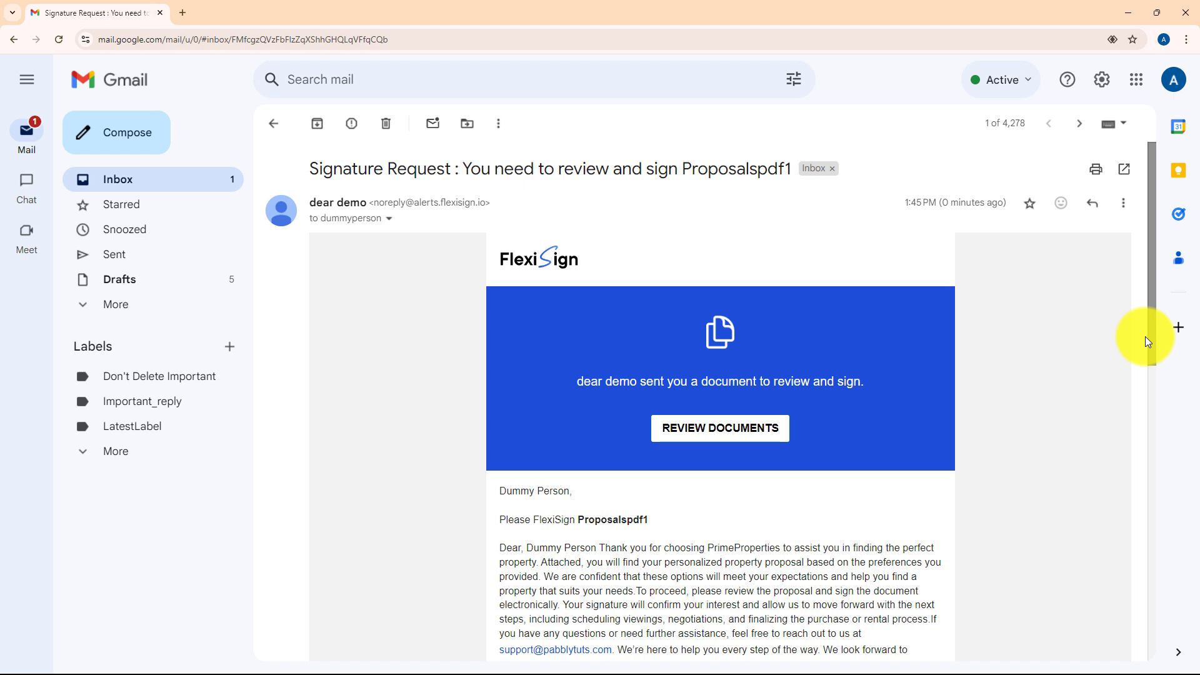
{"action": "scroll", "coordinate": [1145, 336], "scroll_direction": "down", "scroll_amount": 3}
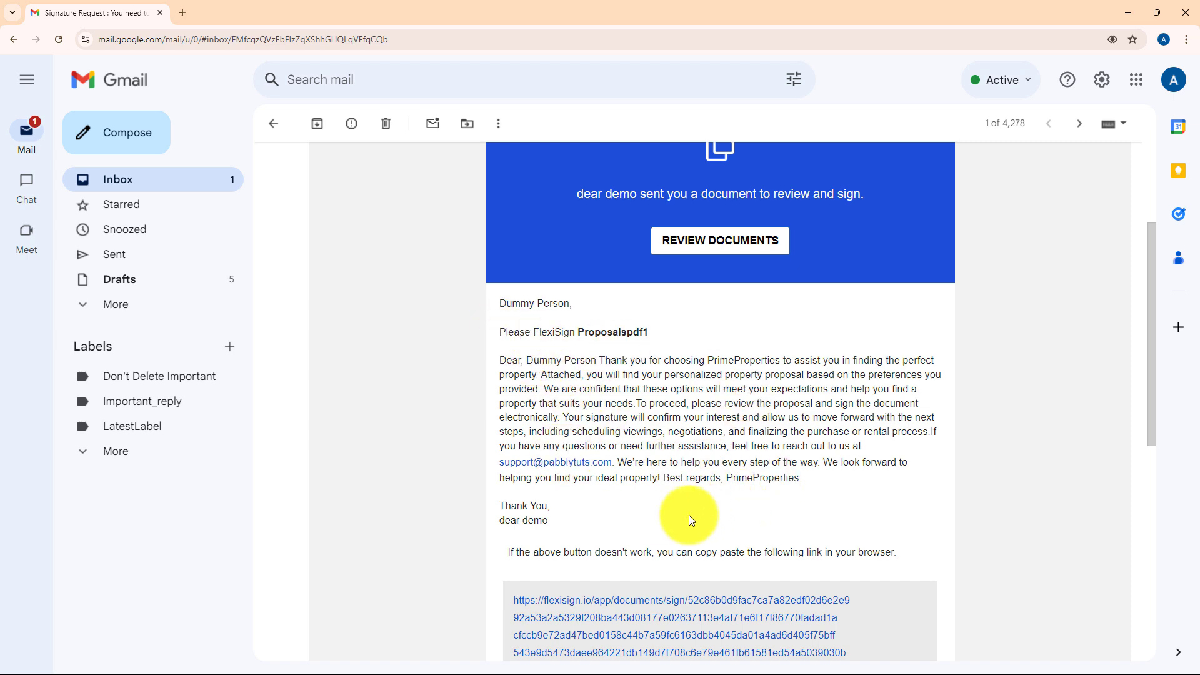
{"action": "scroll", "coordinate": [910, 522], "scroll_direction": "down", "scroll_amount": 3}
{"action": "scroll", "coordinate": [909, 523], "scroll_direction": "up", "scroll_amount": 3}
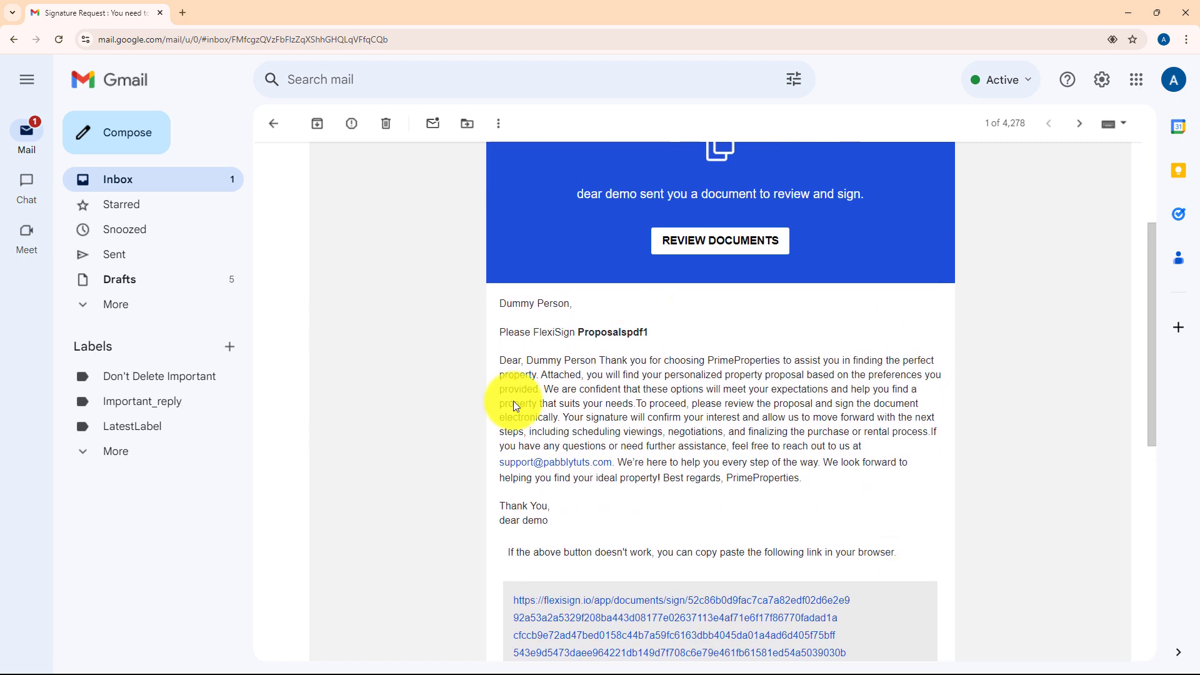
{"action": "scroll", "coordinate": [471, 460], "scroll_direction": "up", "scroll_amount": 1}
{"action": "left_click_drag", "start_coordinate": [573, 368], "coordinate": [480, 369]}
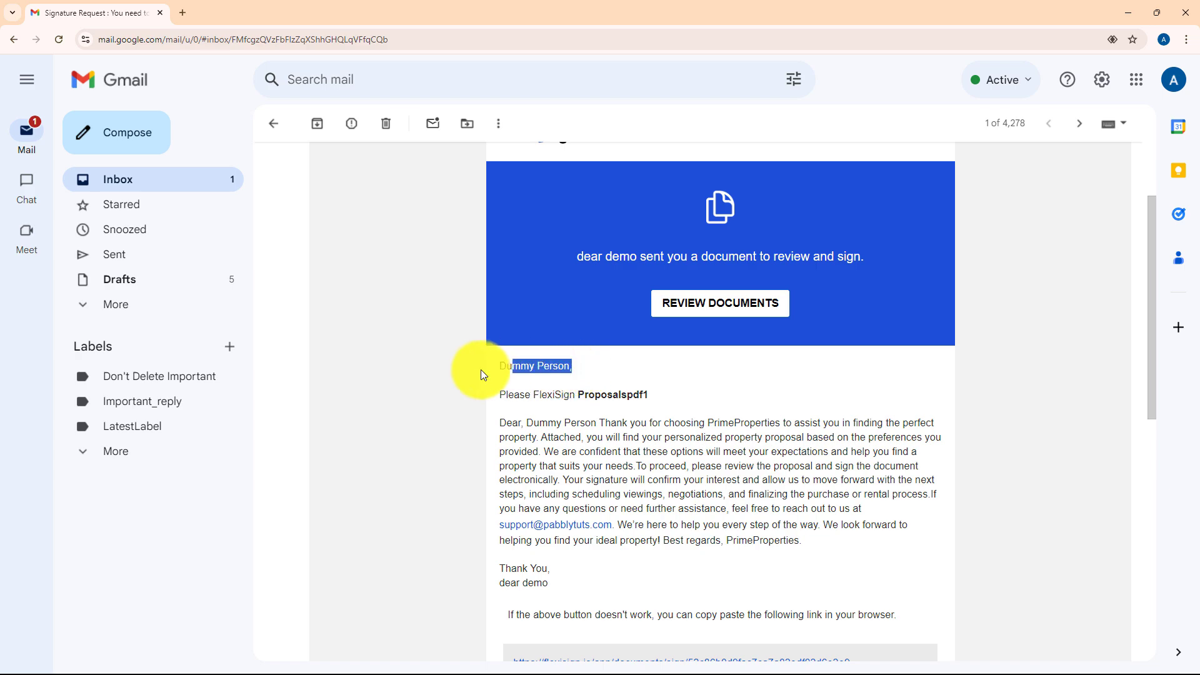
{"action": "scroll", "coordinate": [688, 509], "scroll_direction": "down", "scroll_amount": 4}
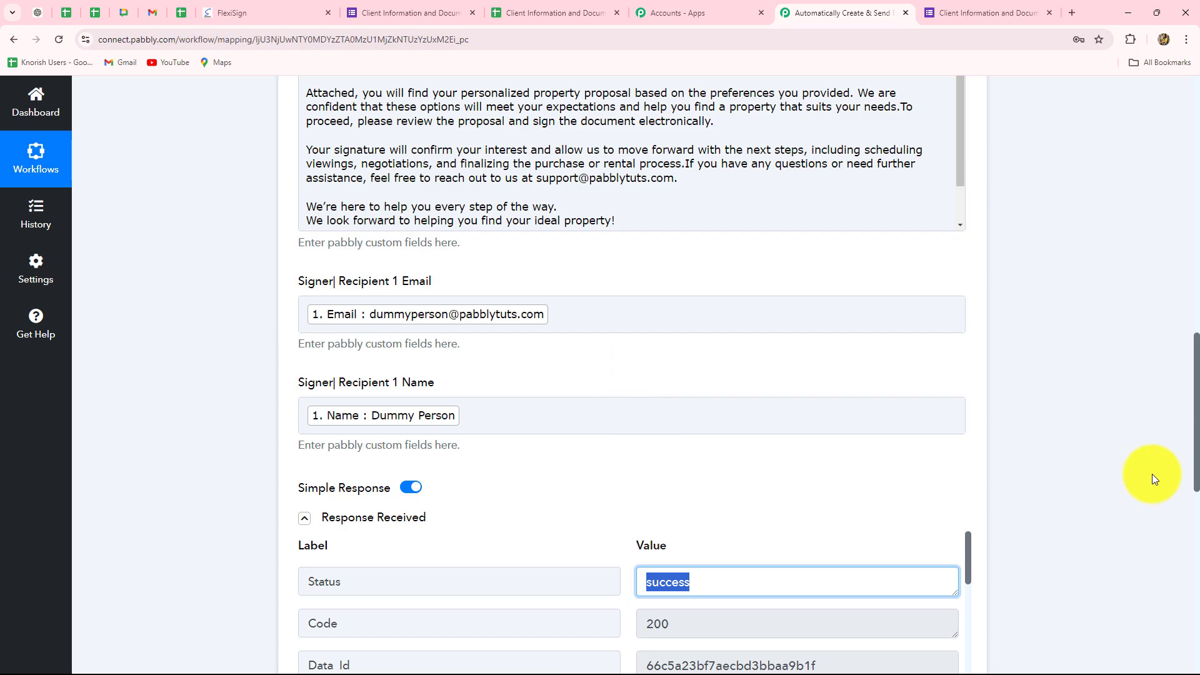
Return to the Pabbly workflow and collapse the Flexisign Create Document step
{"action": "scroll", "coordinate": [1152, 479], "scroll_direction": "up", "scroll_amount": 3}
{"action": "scroll", "coordinate": [1152, 474], "scroll_direction": "up", "scroll_amount": 9}
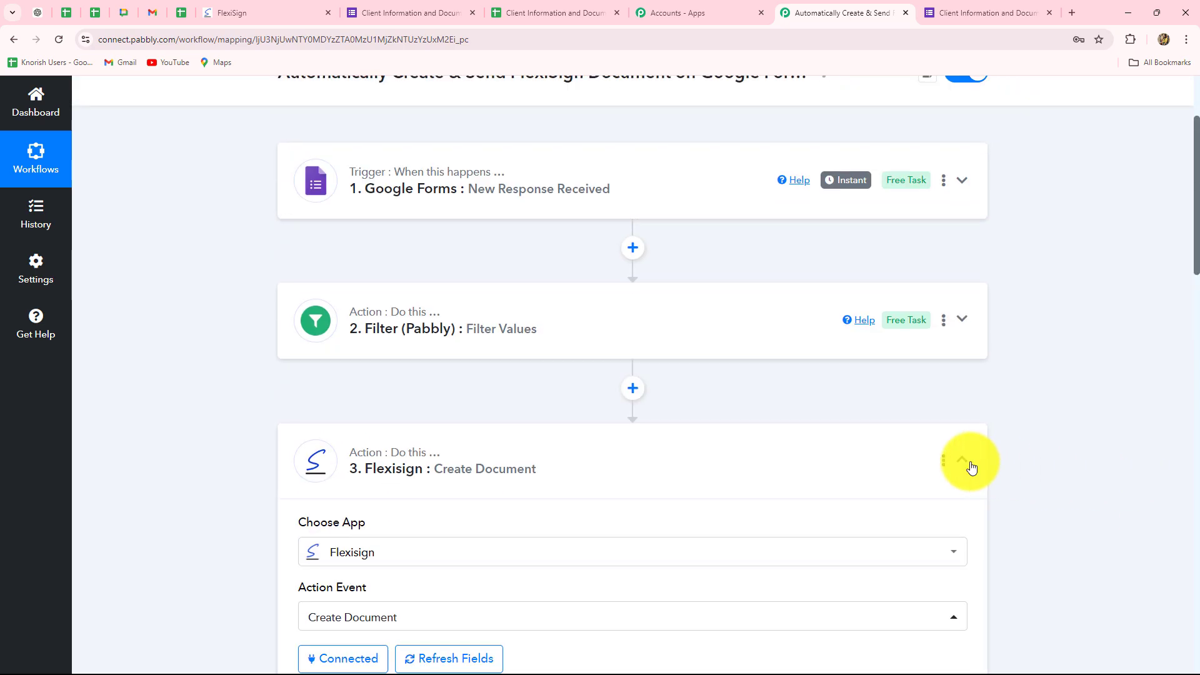
{"action": "left_click", "coordinate": [962, 458]}
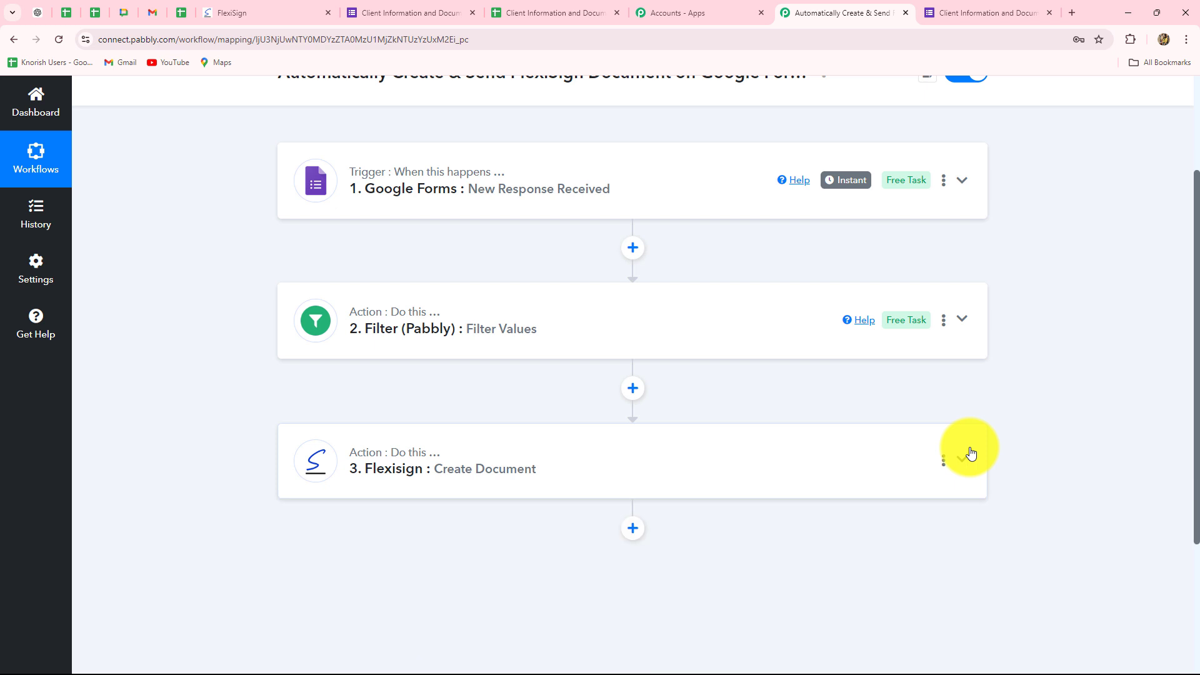